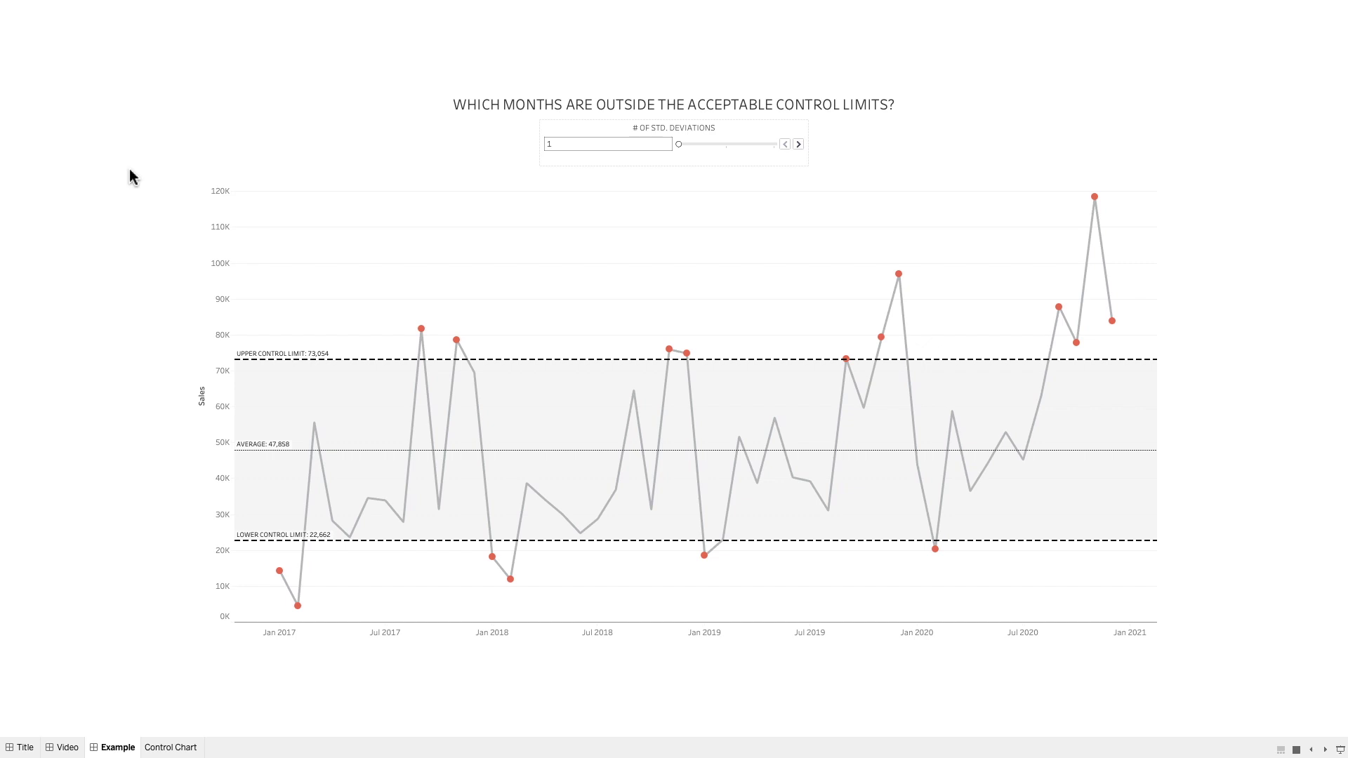
Step: Examine the example control chart with the number of standard deviations set to 2 and to 3
{"action": "left_click", "coordinate": [799, 144]}
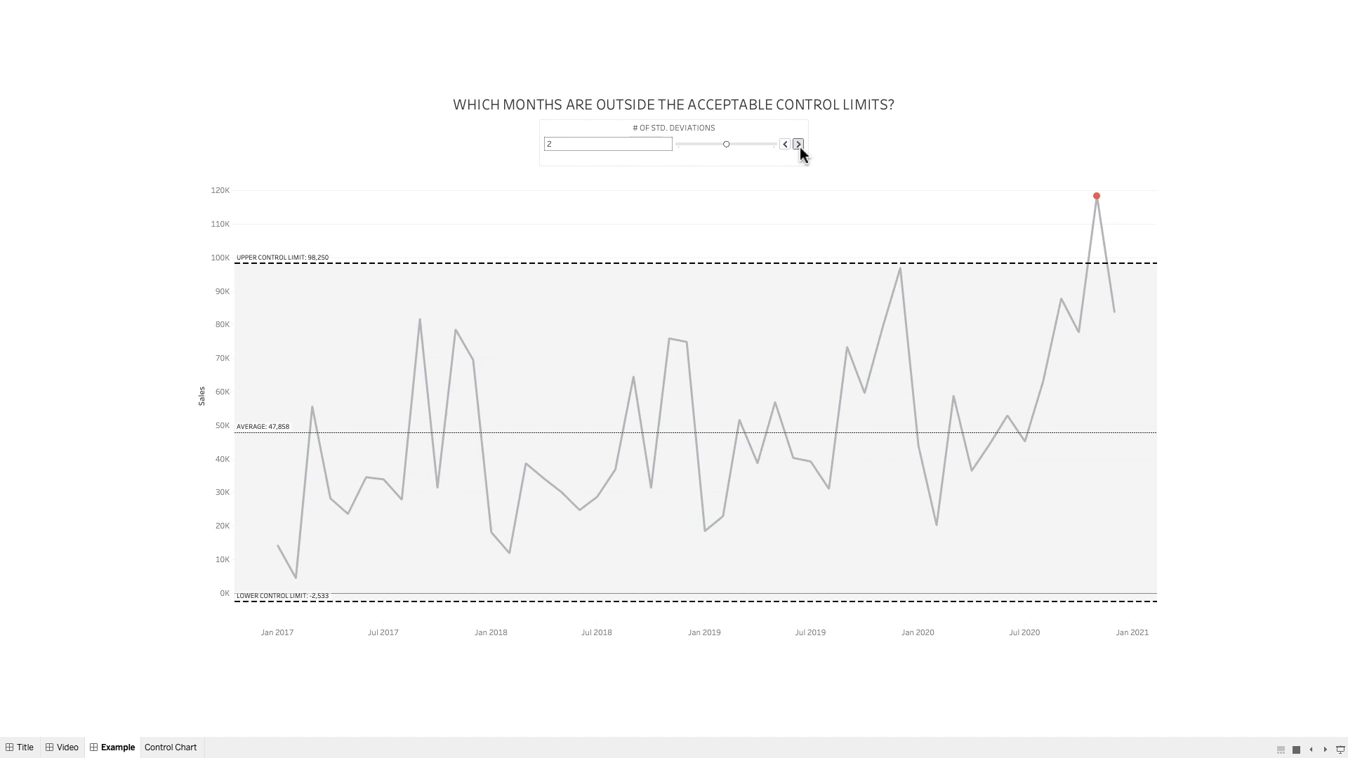
{"action": "left_click", "coordinate": [798, 144]}
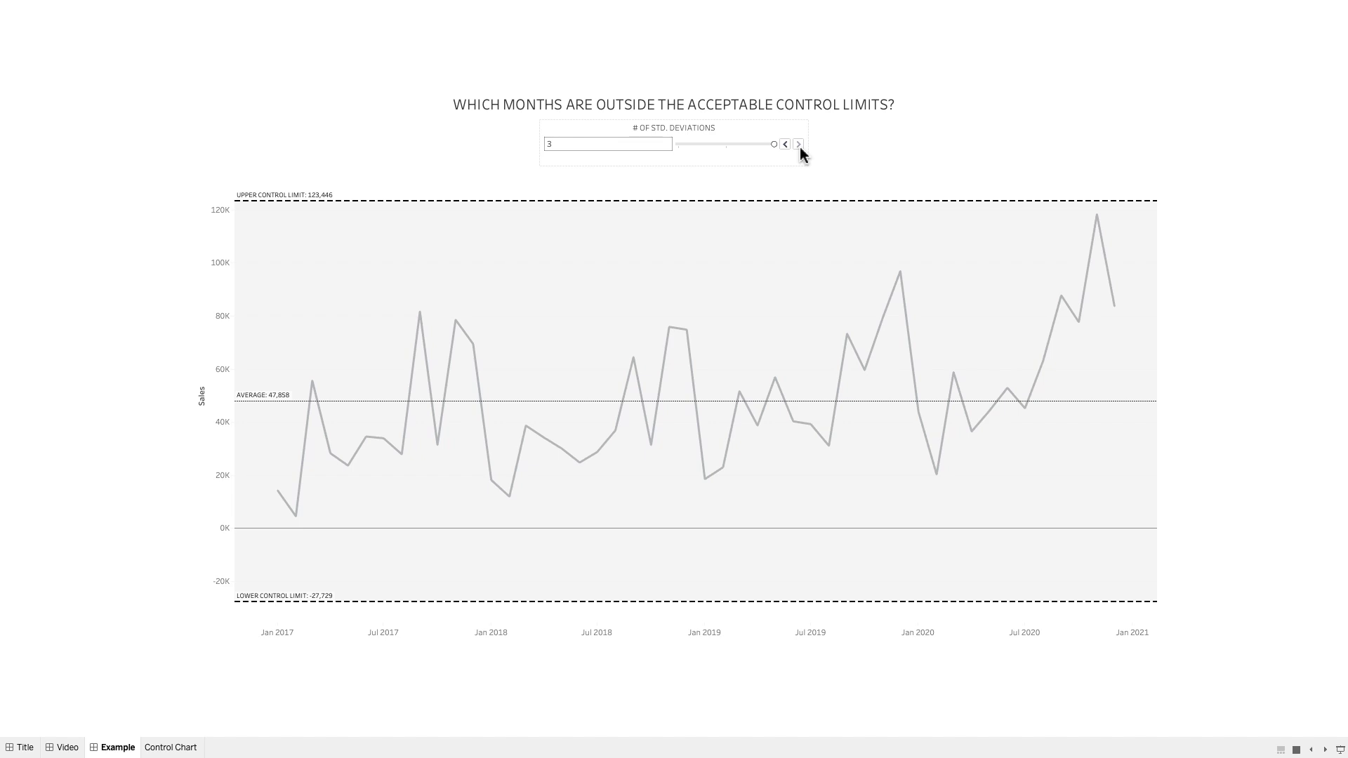
Step: In the blank workbook Book3, build a monthly sales line chart with continuous MONTH(Order Date) on Columns and SUM(Sales) on Rows
{"action": "key", "text": "ctrl+Right"}
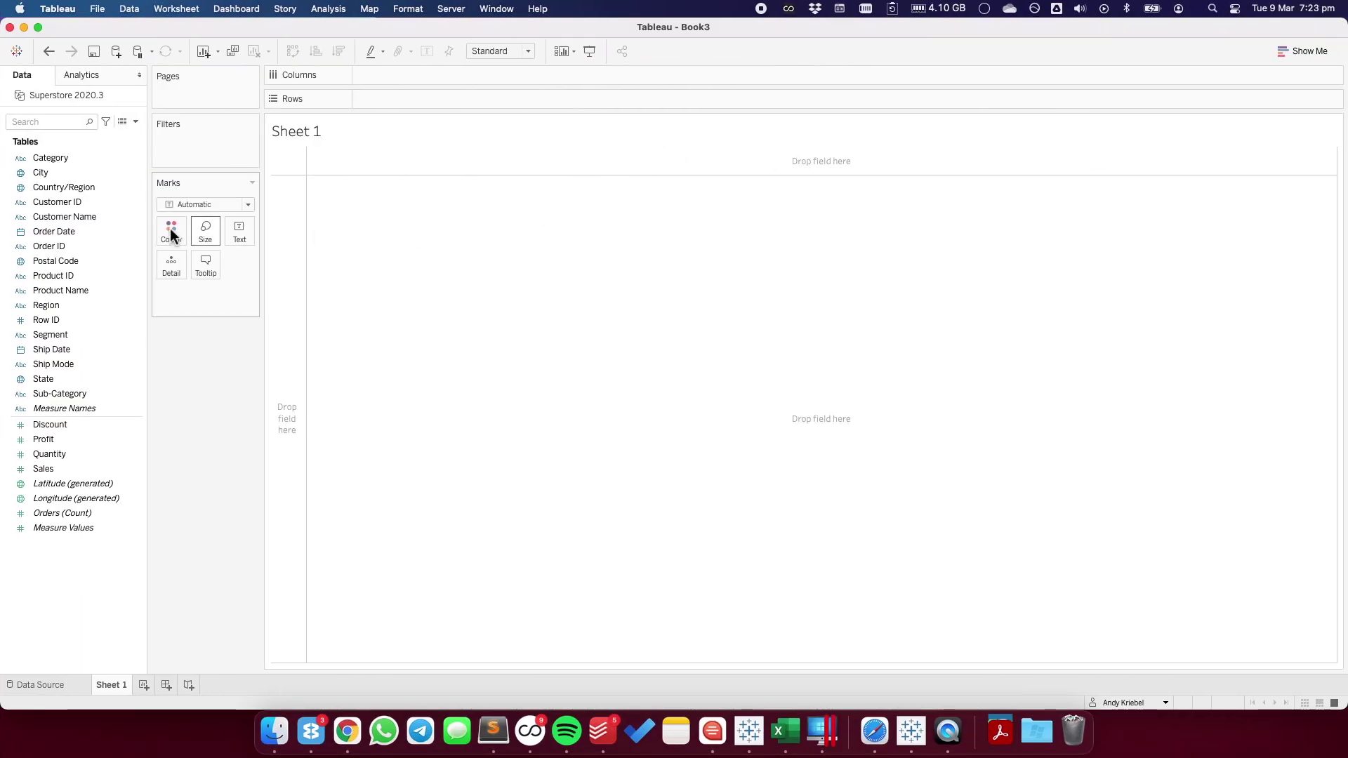
{"action": "left_click", "coordinate": [102, 234]}
{"action": "left_click_drag", "start_coordinate": [103, 238], "coordinate": [424, 87]}
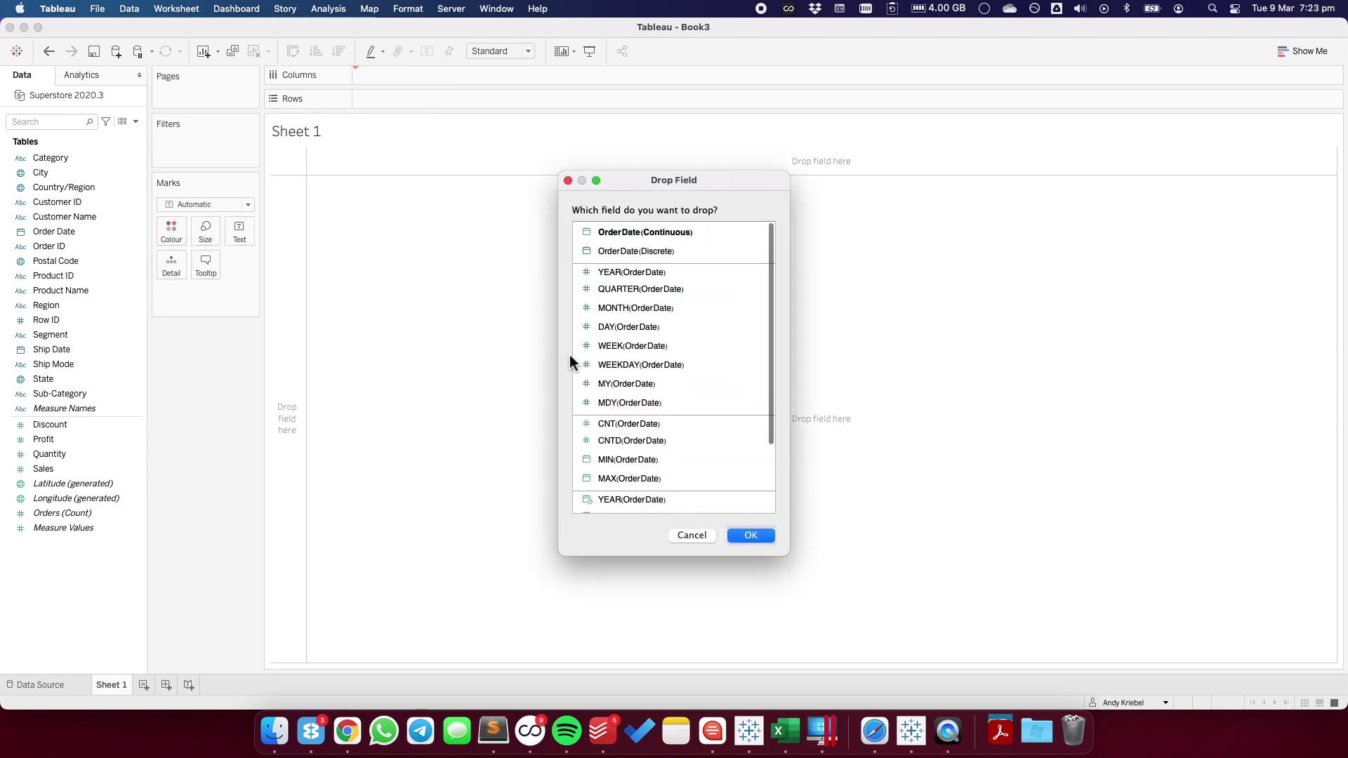
{"action": "scroll", "coordinate": [641, 462], "scroll_direction": "down", "scroll_amount": 3}
{"action": "left_click", "coordinate": [631, 449]}
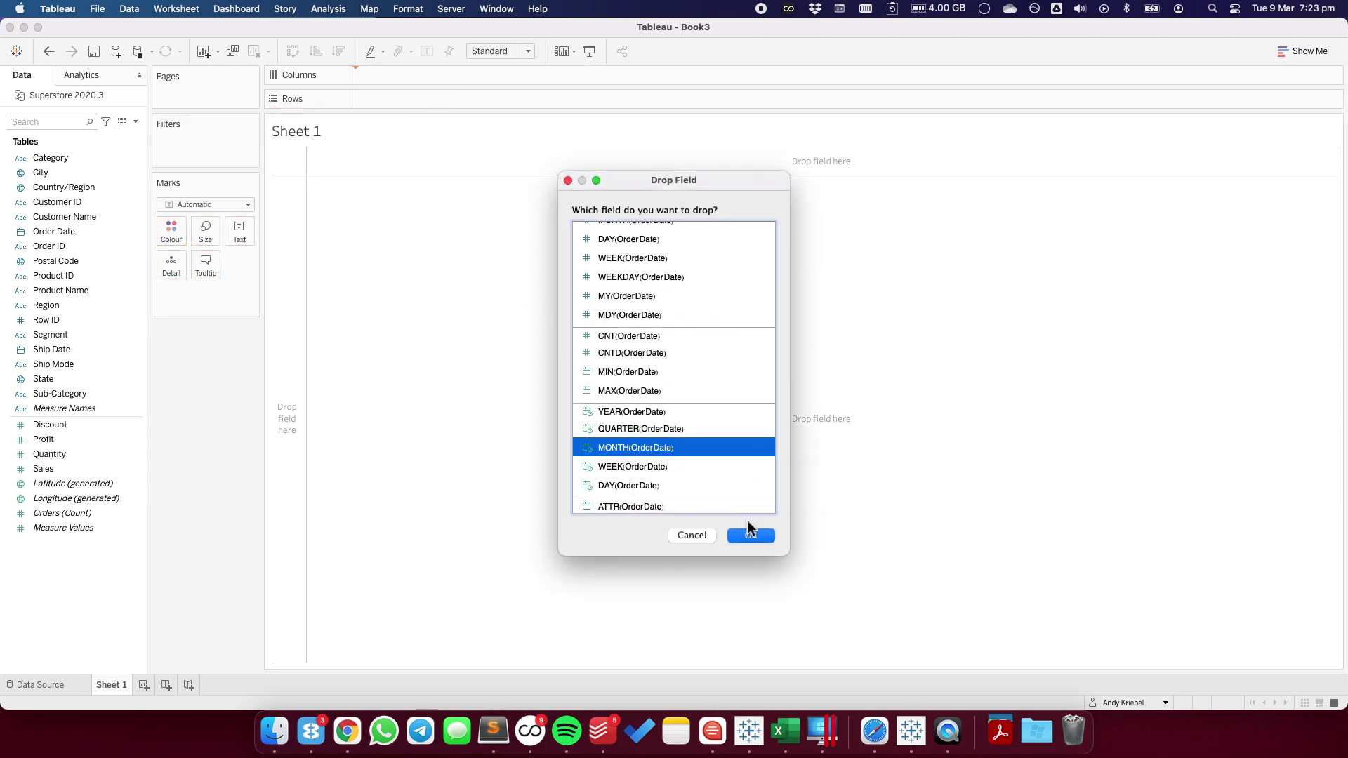
{"action": "left_click", "coordinate": [749, 536]}
{"action": "left_click", "coordinate": [90, 474]}
{"action": "left_click_drag", "start_coordinate": [83, 478], "coordinate": [421, 110]}
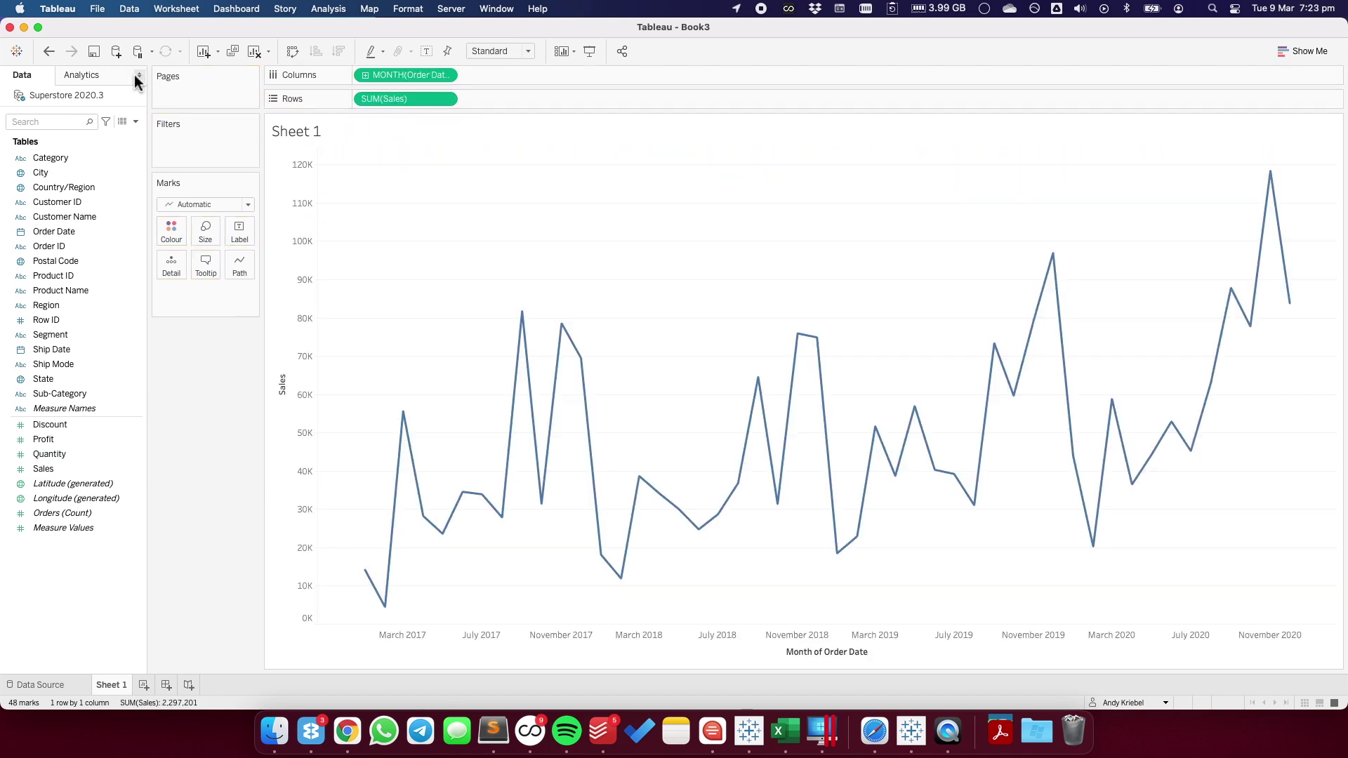
Step: Add an average line across the entire table and format it as the thinnest dashed line with increased opacity
{"action": "left_click", "coordinate": [83, 77]}
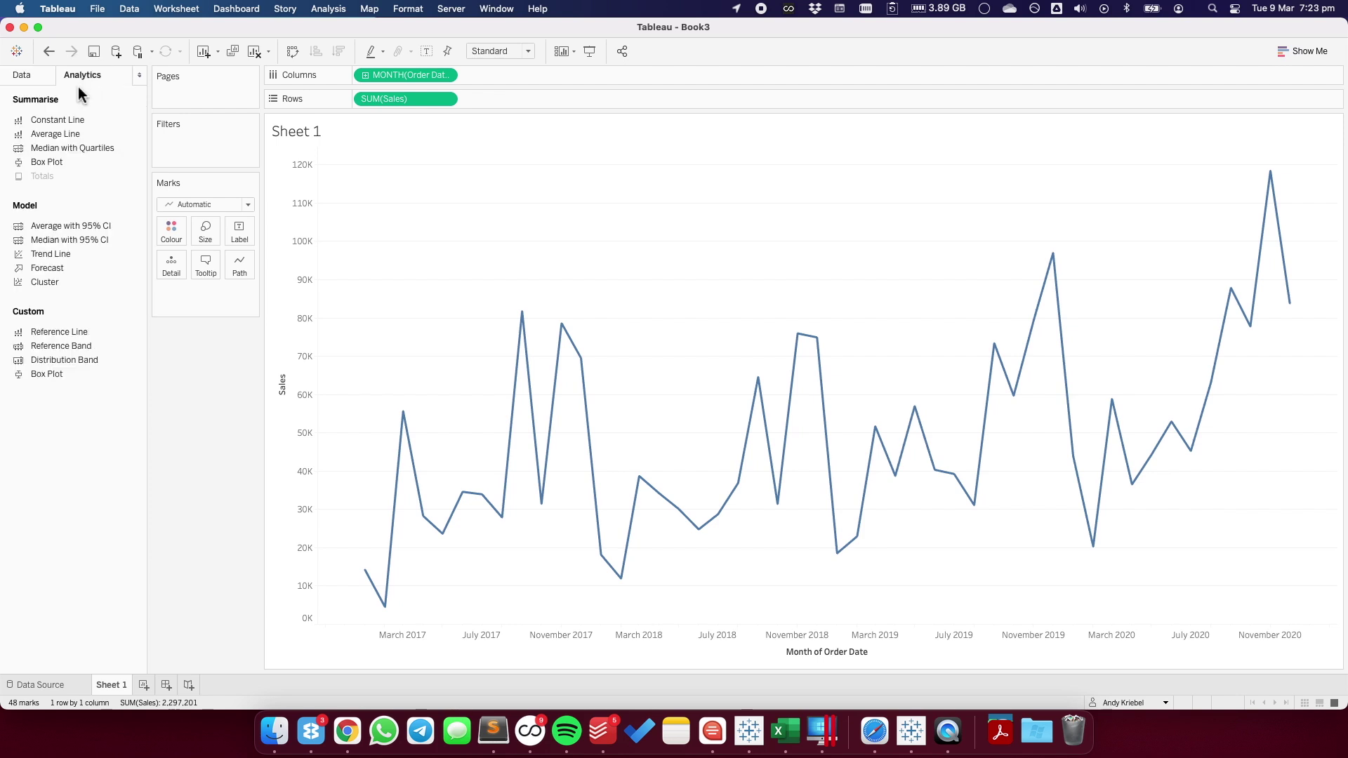
{"action": "left_click_drag", "start_coordinate": [60, 134], "coordinate": [414, 205]}
{"action": "right_click", "coordinate": [472, 450]}
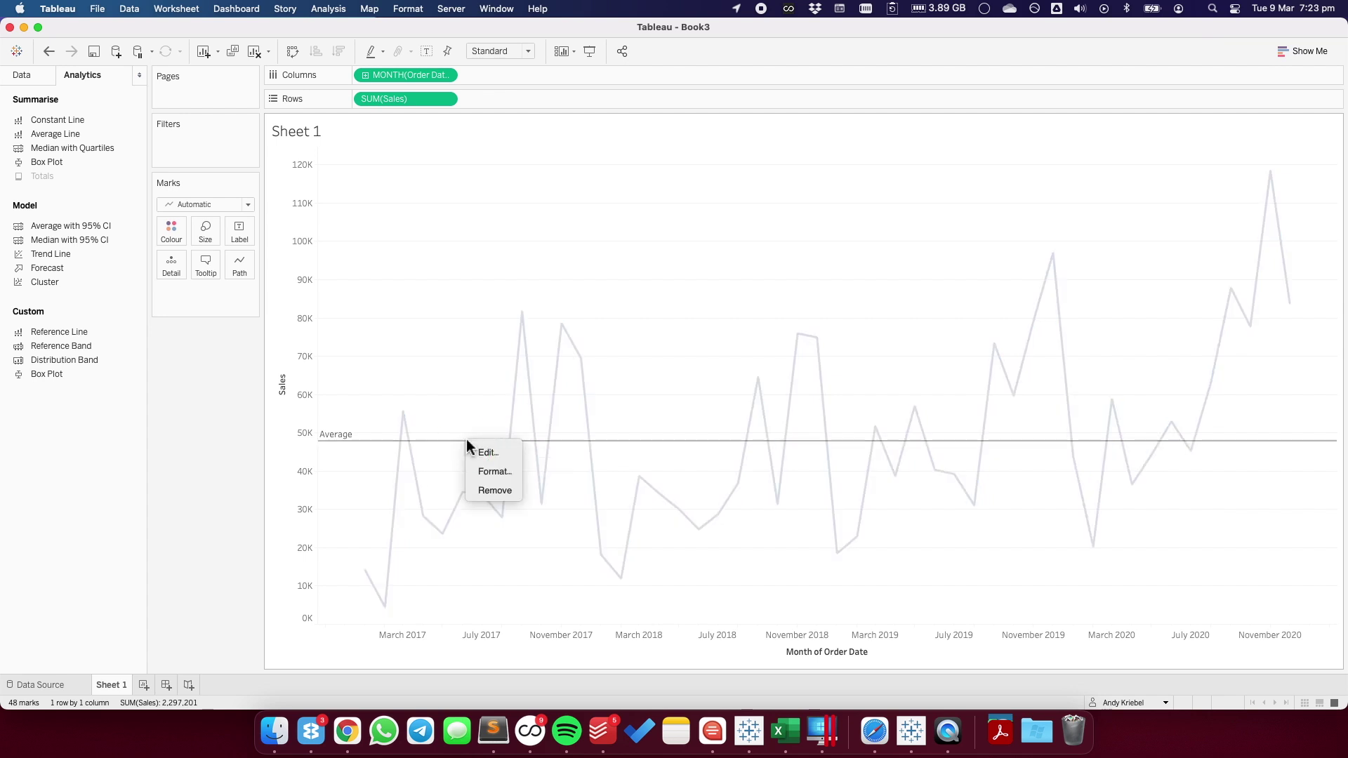
{"action": "left_click", "coordinate": [489, 472]}
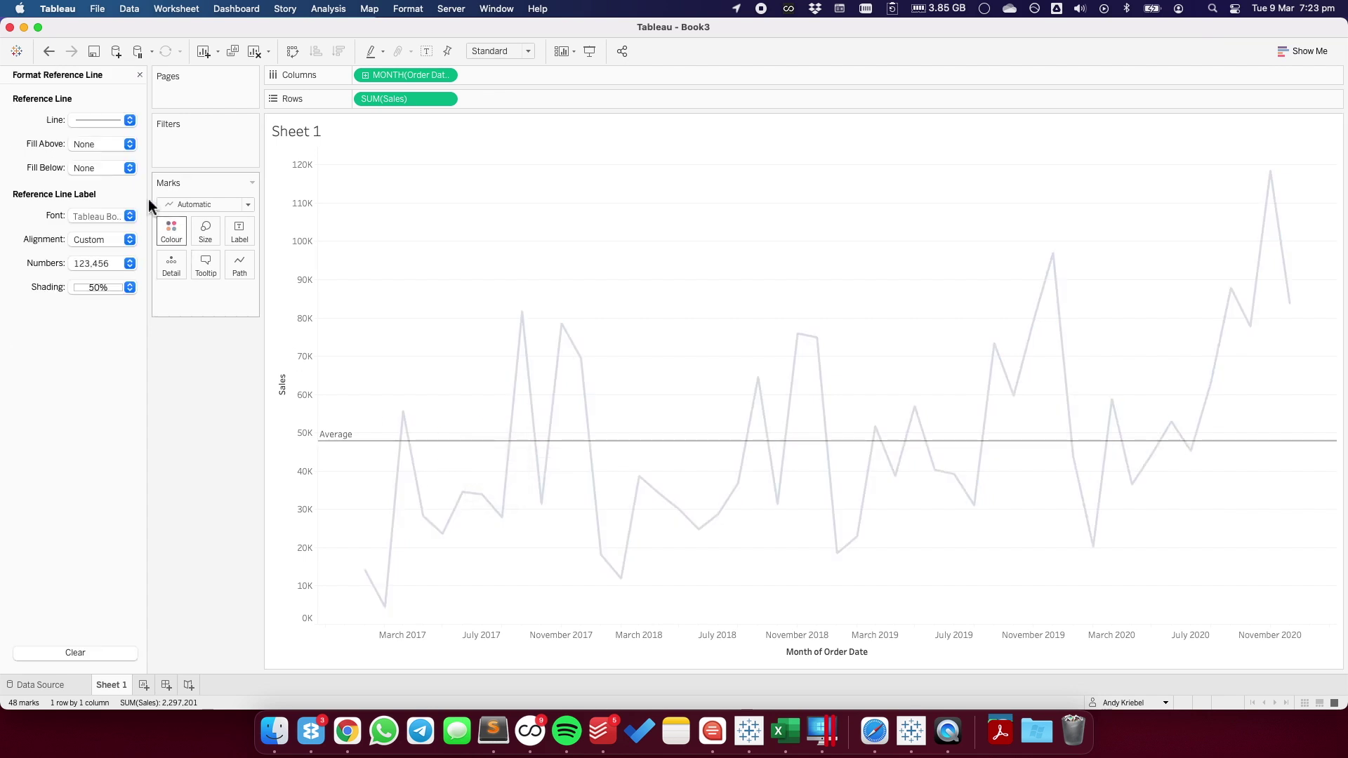
{"action": "left_click", "coordinate": [101, 121]}
{"action": "left_click", "coordinate": [100, 173]}
{"action": "left_click", "coordinate": [83, 212]}
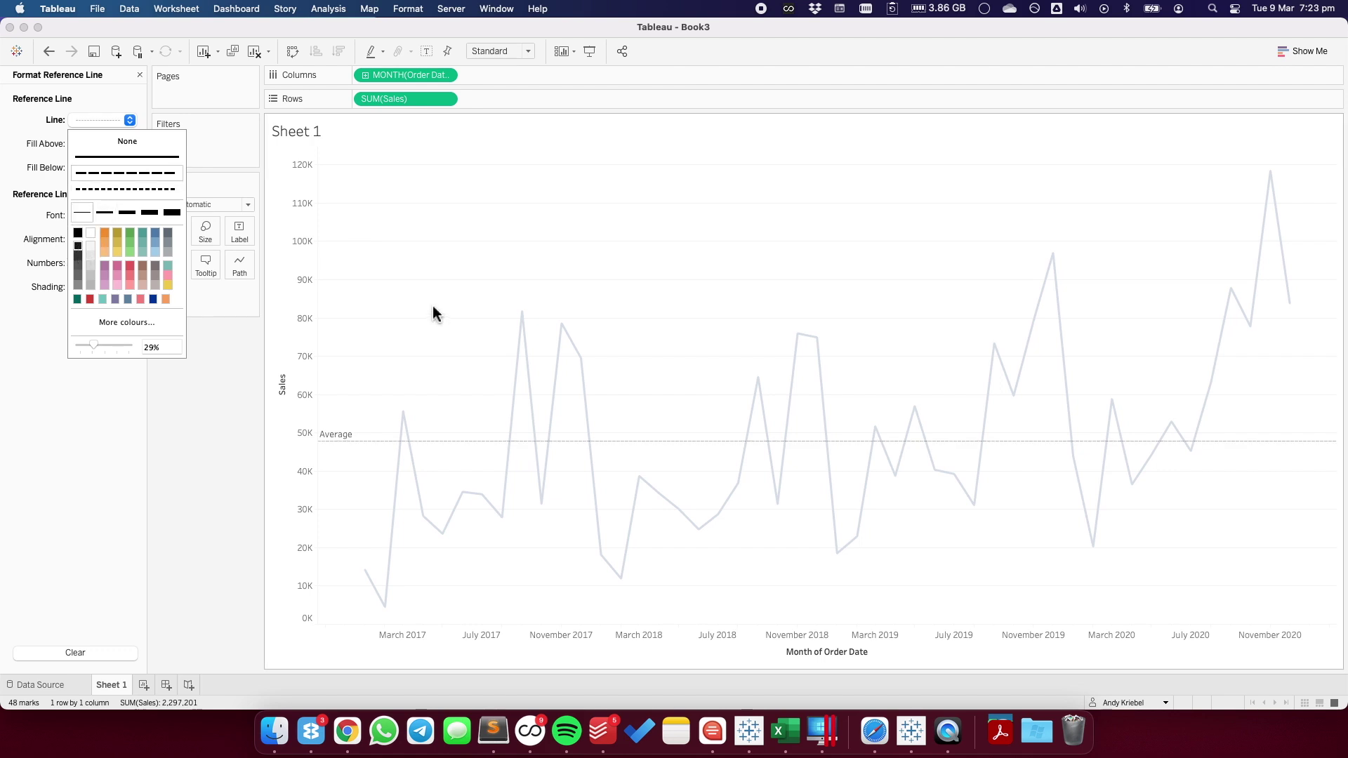
{"action": "left_click_drag", "start_coordinate": [93, 345], "coordinate": [121, 349]}
{"action": "left_click", "coordinate": [450, 373]}
Step: Give the average line a custom label consisting of "AVG:" followed by the line's value
{"action": "right_click", "coordinate": [472, 442]}
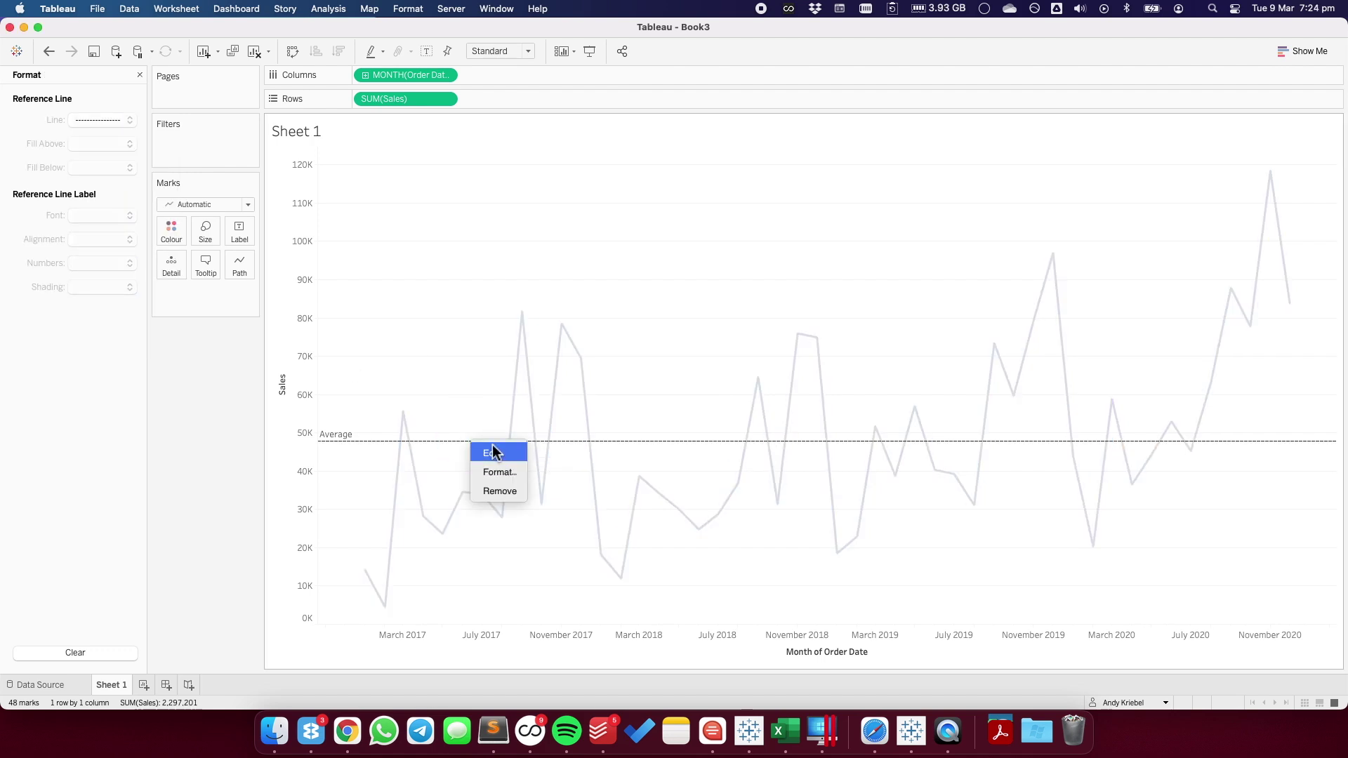
{"action": "left_click", "coordinate": [494, 454]}
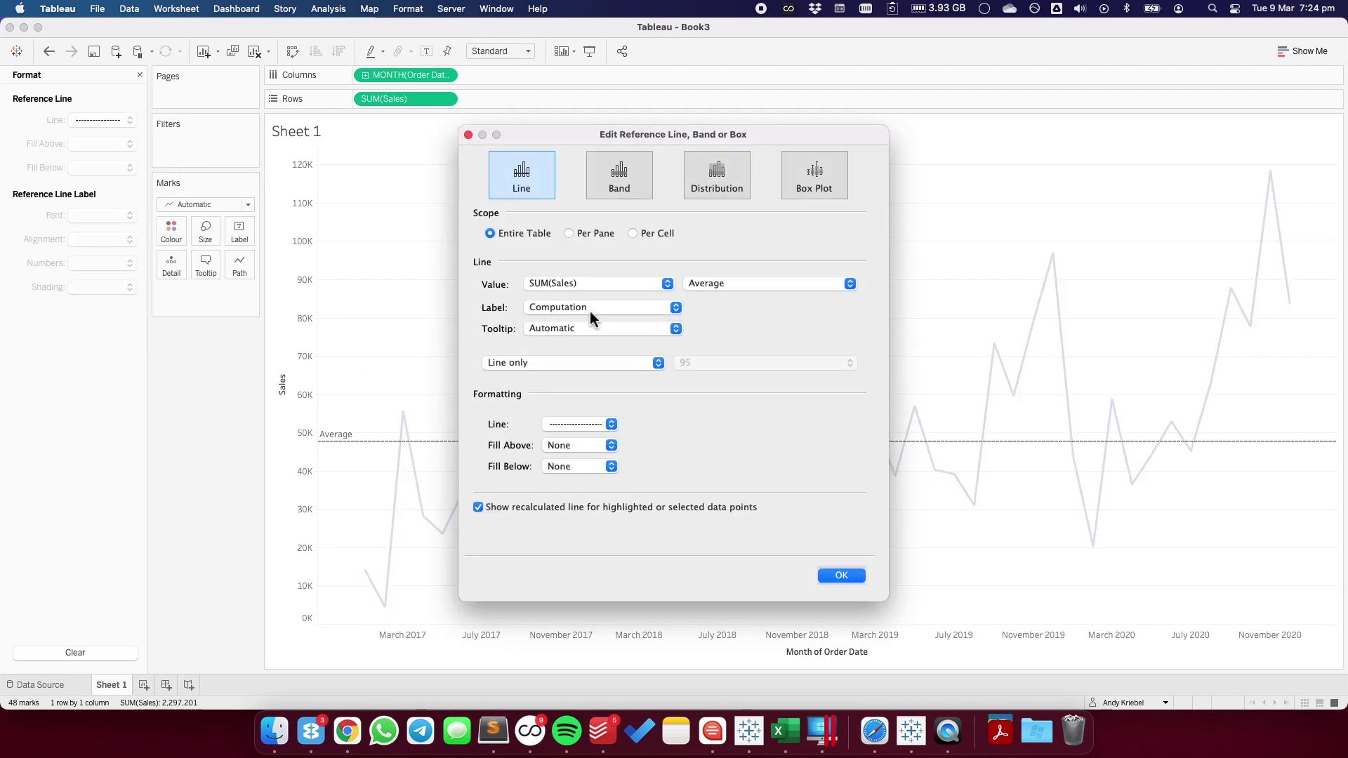
{"action": "left_click", "coordinate": [586, 313]}
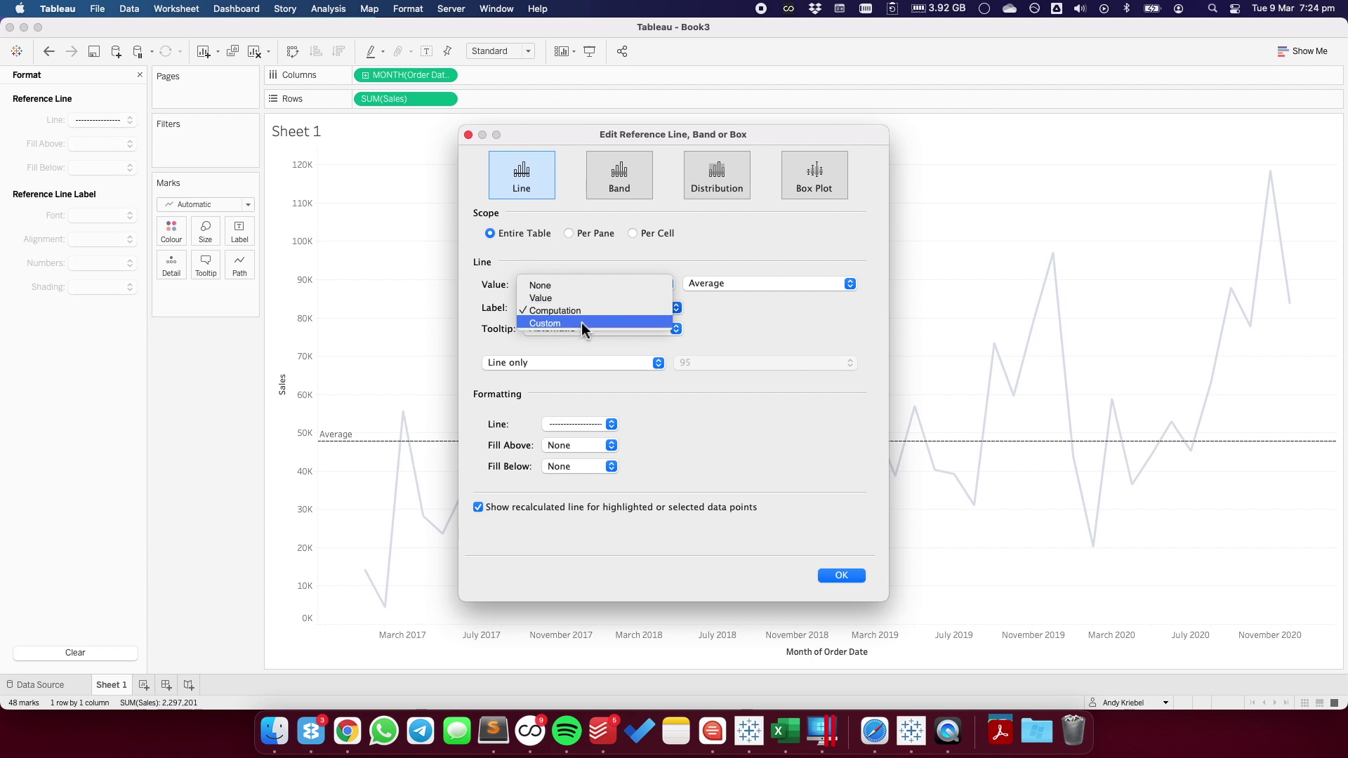
{"action": "left_click", "coordinate": [581, 325]}
{"action": "left_click", "coordinate": [718, 309]}
{"action": "type", "text": "AVG:"}
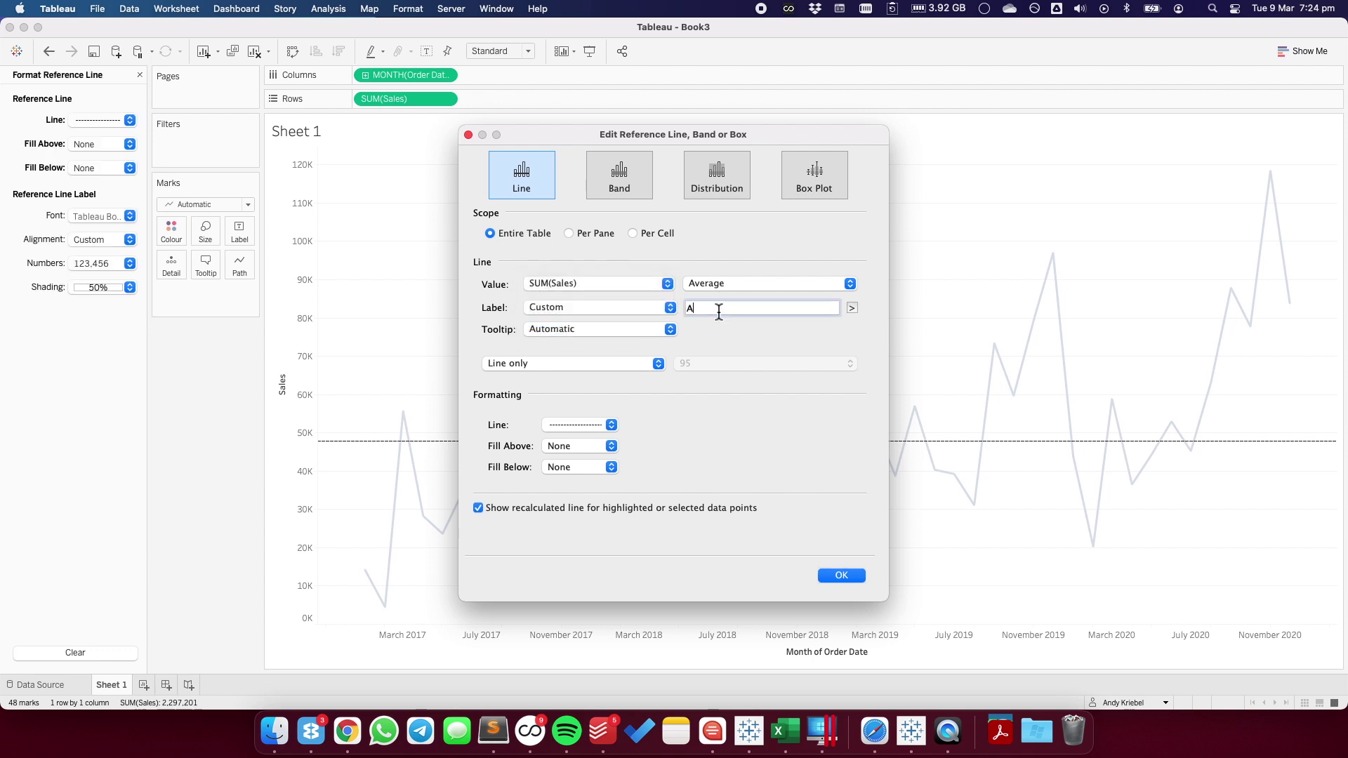
{"action": "left_click", "coordinate": [852, 307]}
{"action": "left_click", "coordinate": [870, 383]}
{"action": "left_click", "coordinate": [840, 576]}
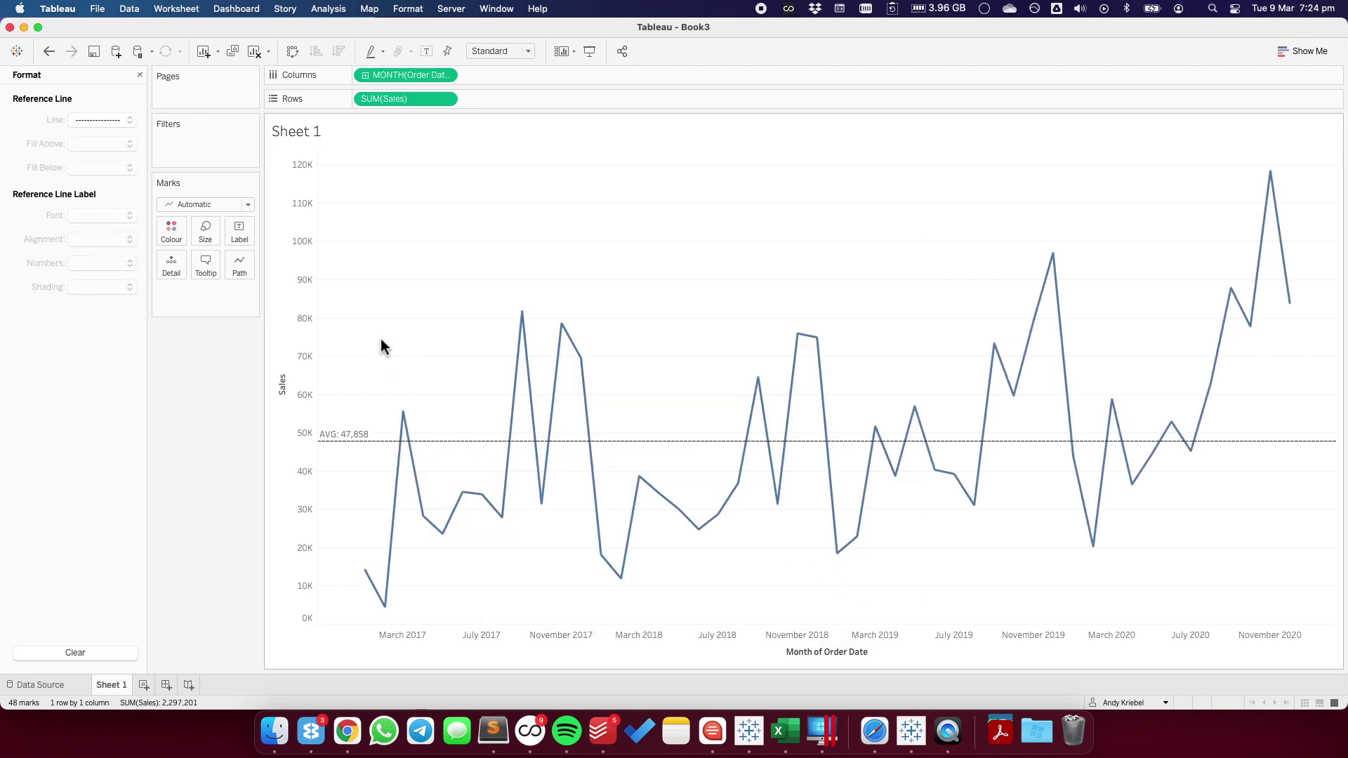
{"action": "left_click", "coordinate": [140, 75]}
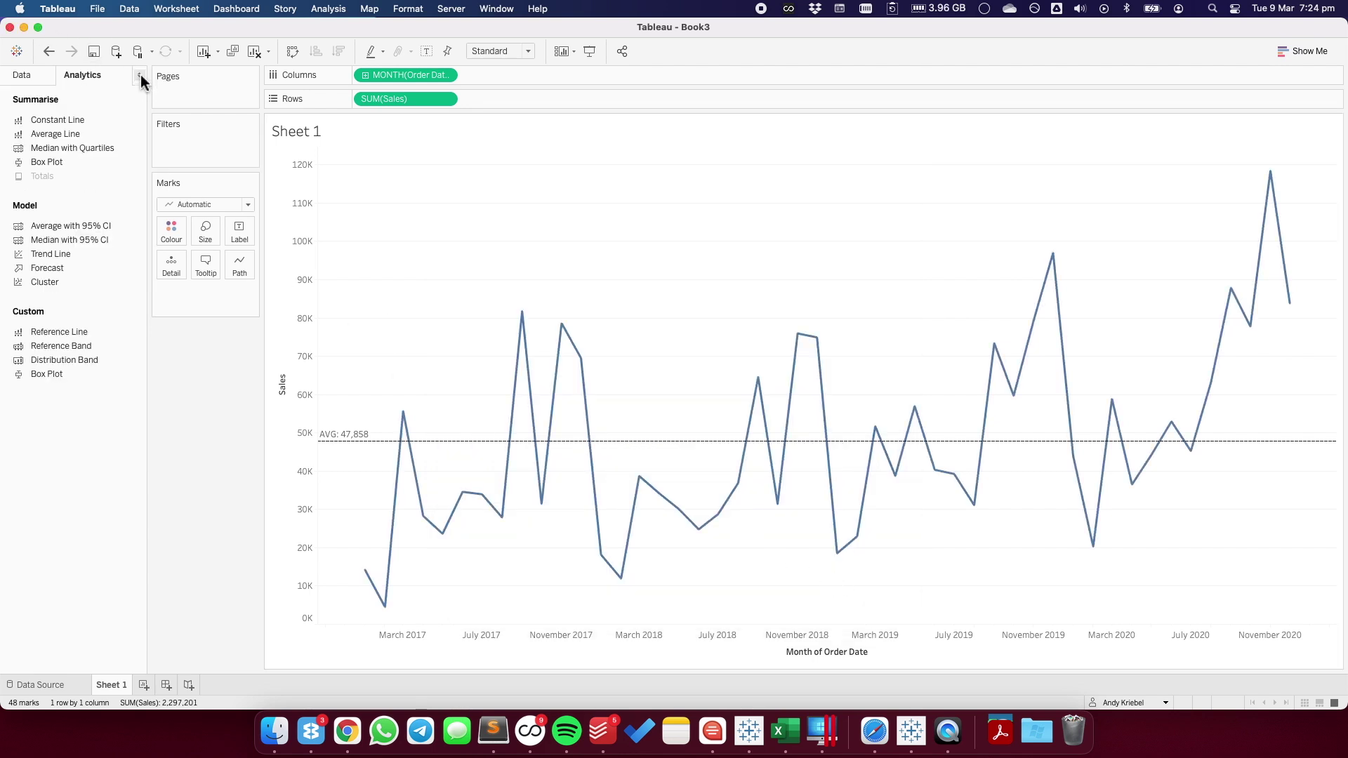
Step: Create a parameter named "# of Standard Deviations" with the Integer data type
{"action": "left_click", "coordinate": [28, 78]}
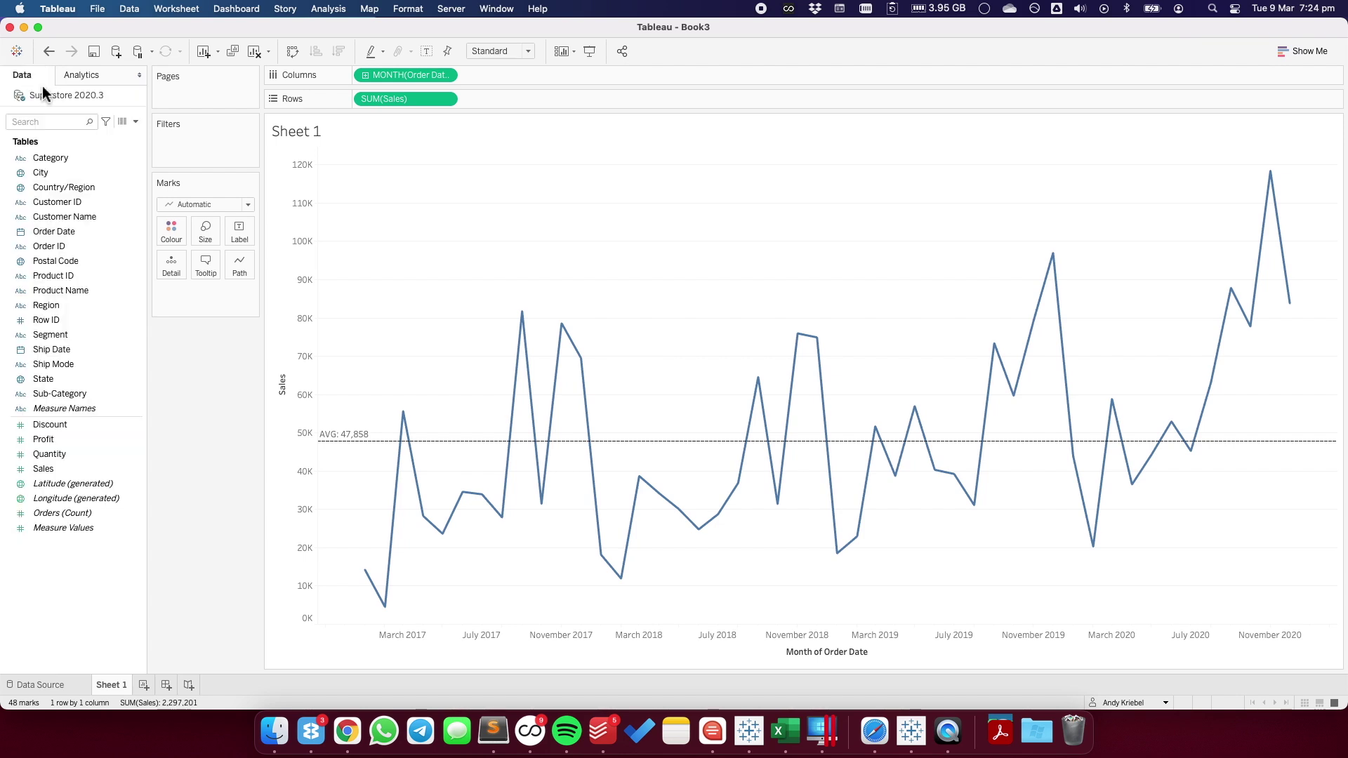
{"action": "left_click", "coordinate": [136, 122]}
{"action": "left_click", "coordinate": [85, 160]}
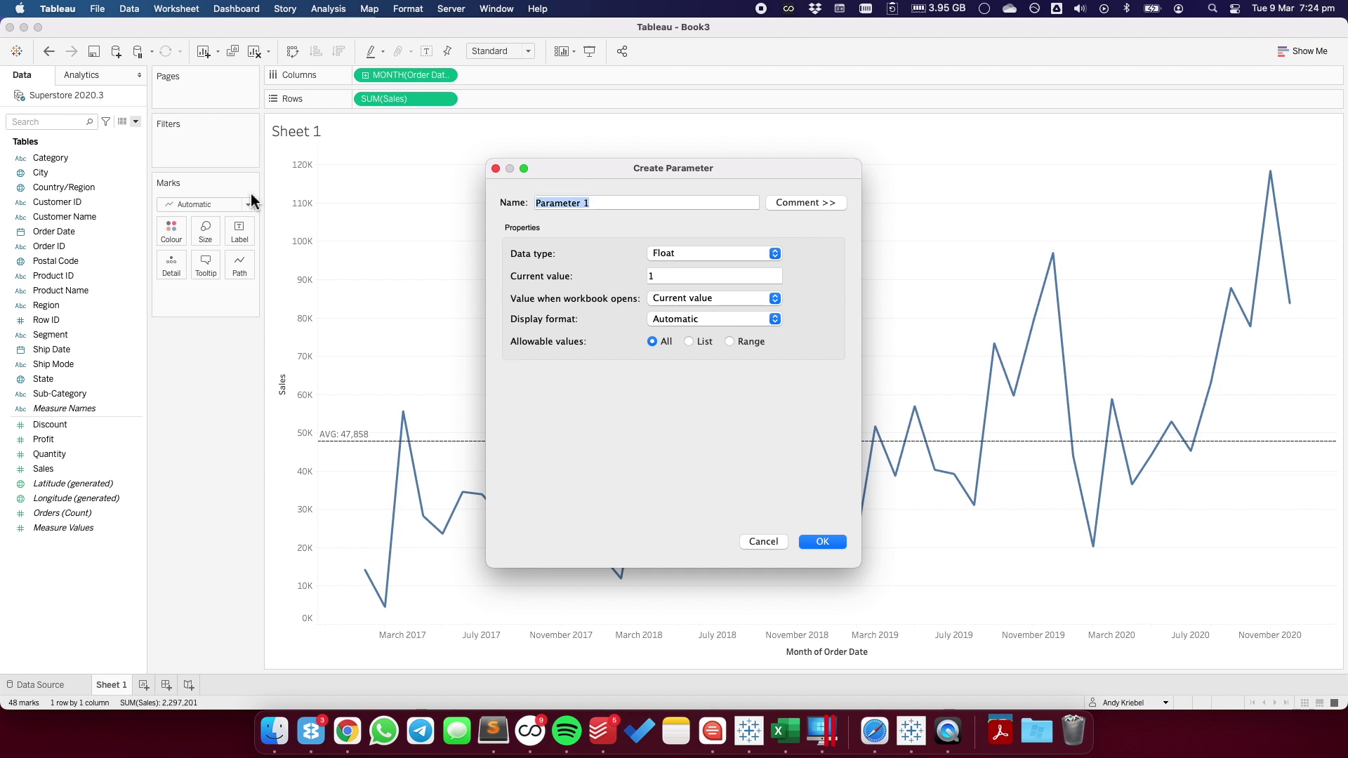
{"action": "type", "text": "# of Standard Deviations"}
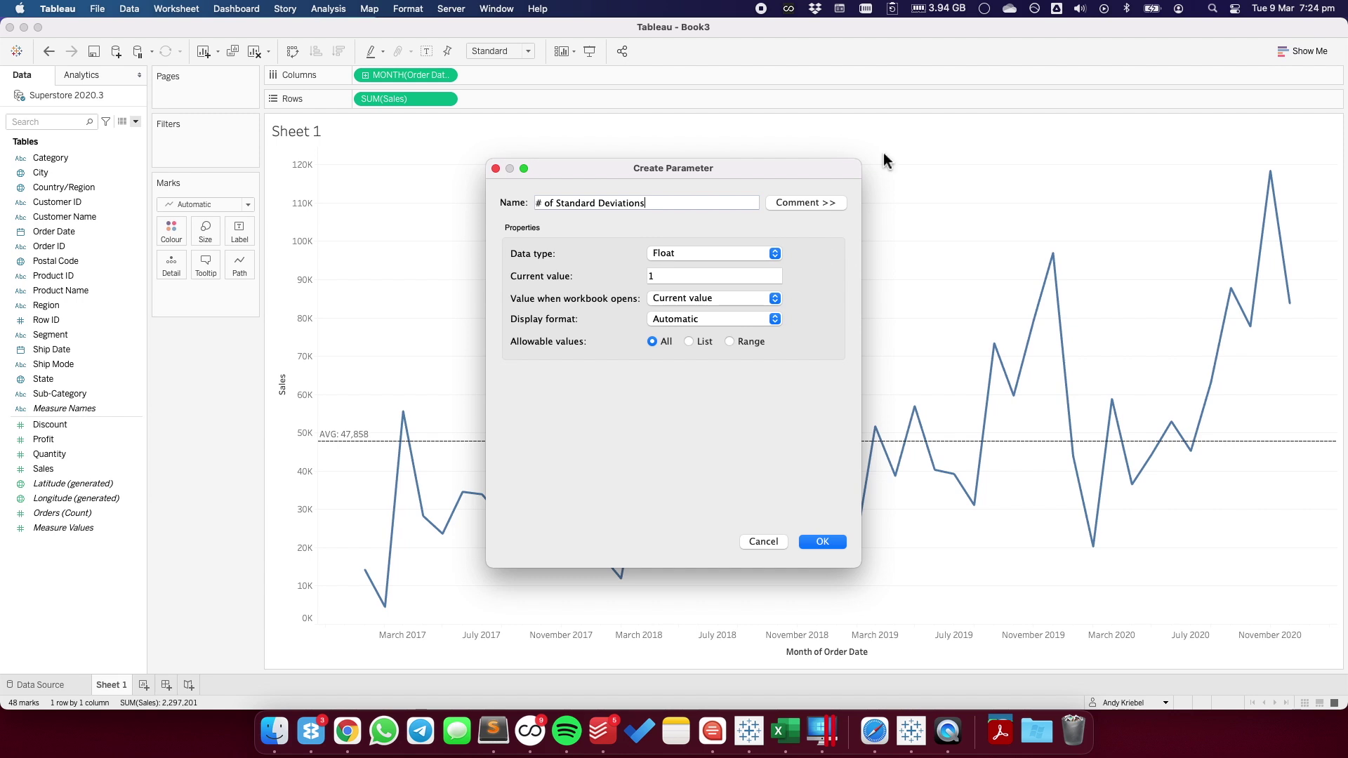
{"action": "left_click", "coordinate": [698, 254]}
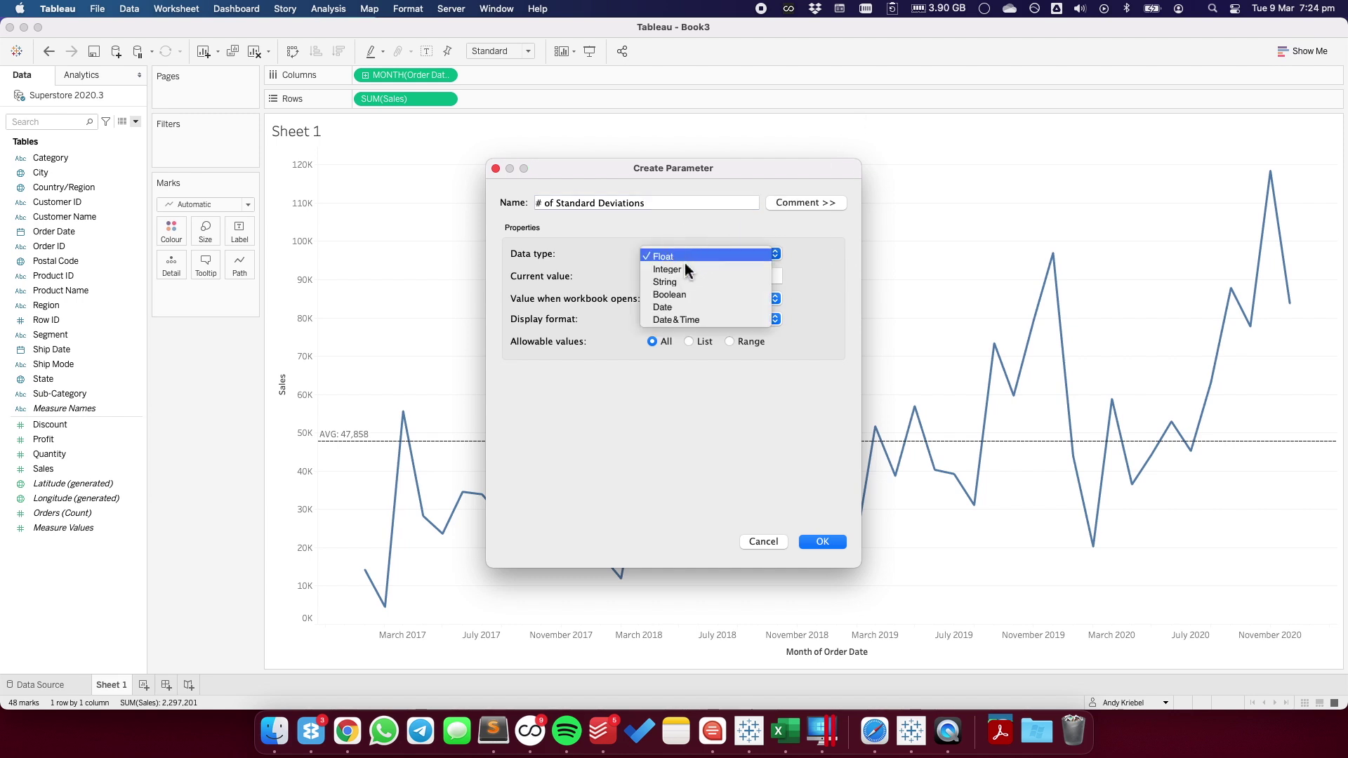
{"action": "left_click", "coordinate": [683, 270]}
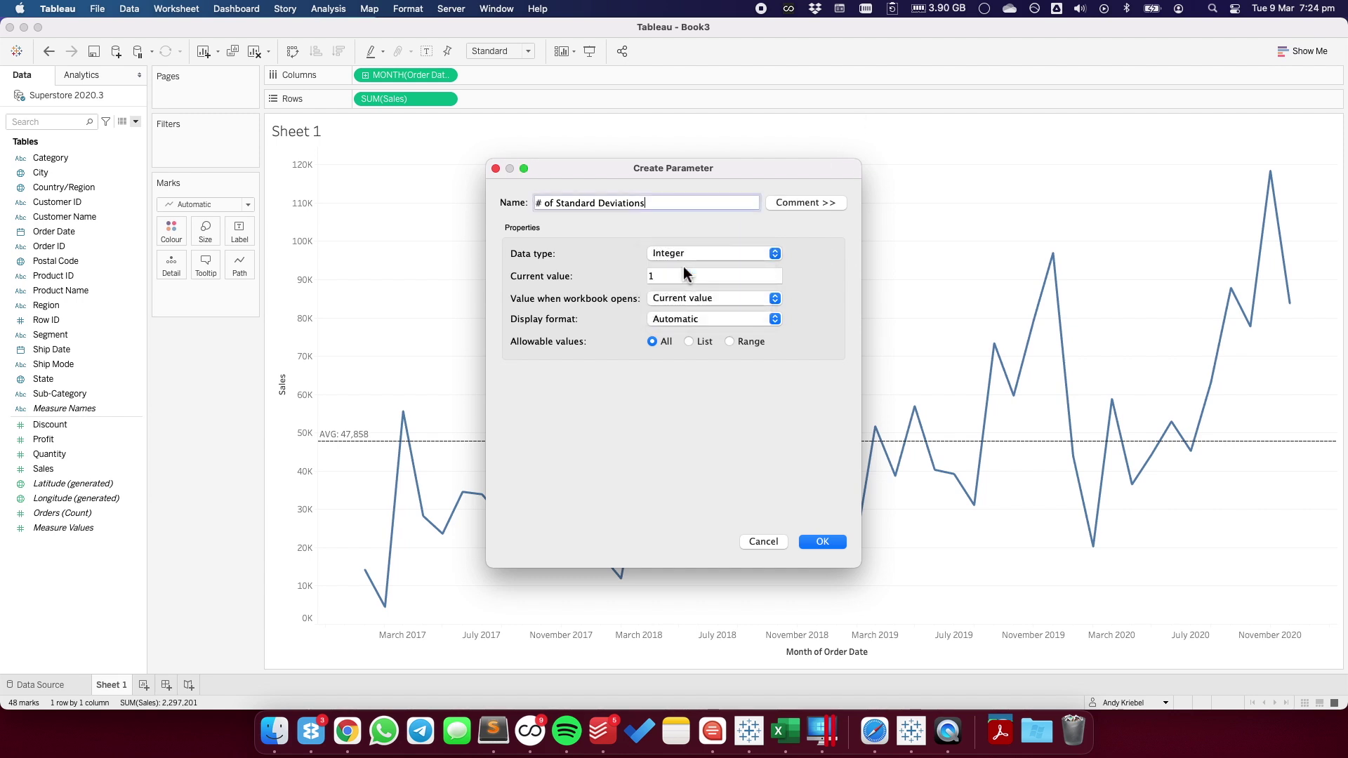
Step: Restrict the parameter to a range from 1 to 3 with a step size of 1, and show its control on the sheet
{"action": "left_click", "coordinate": [732, 342]}
{"action": "left_click", "coordinate": [544, 412]}
{"action": "left_click", "coordinate": [548, 435]}
{"action": "double_click", "coordinate": [600, 435]}
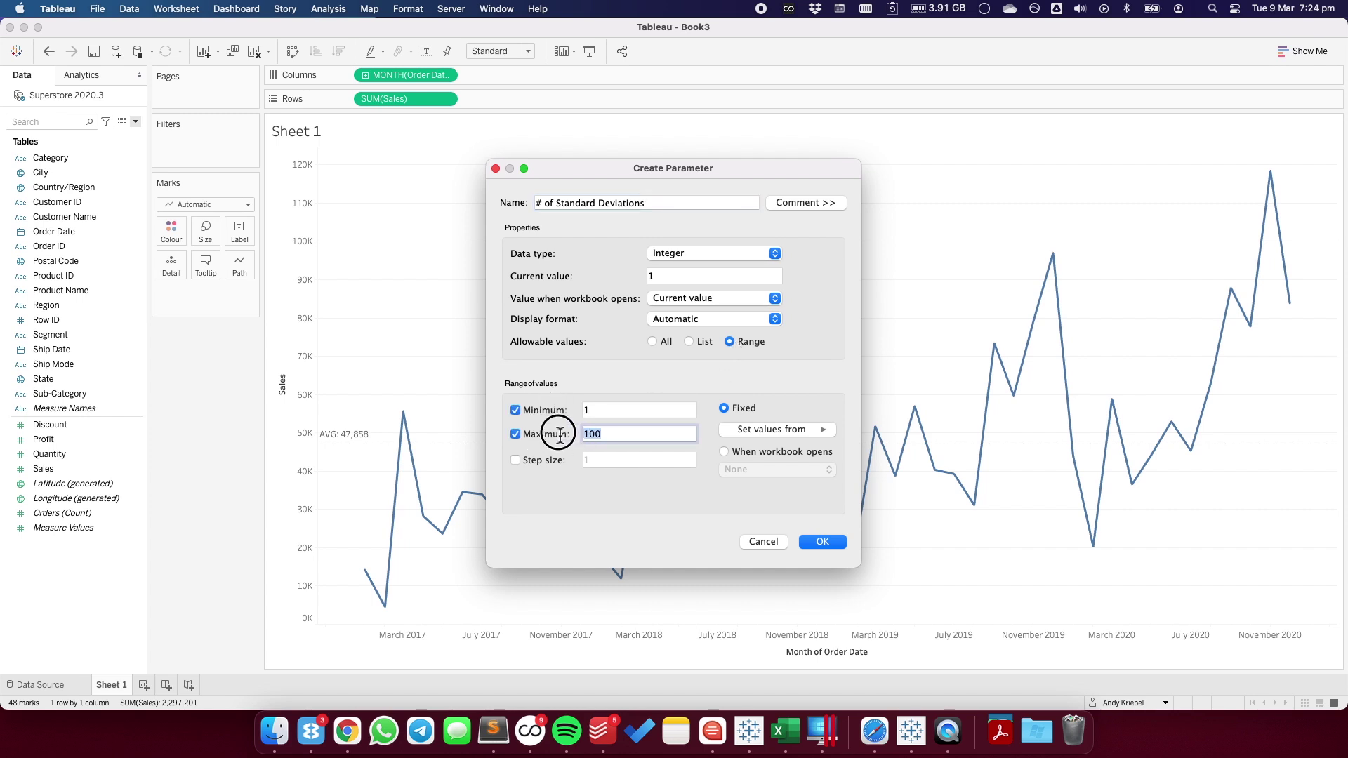
{"action": "type", "text": "3"}
{"action": "left_click", "coordinate": [545, 463]}
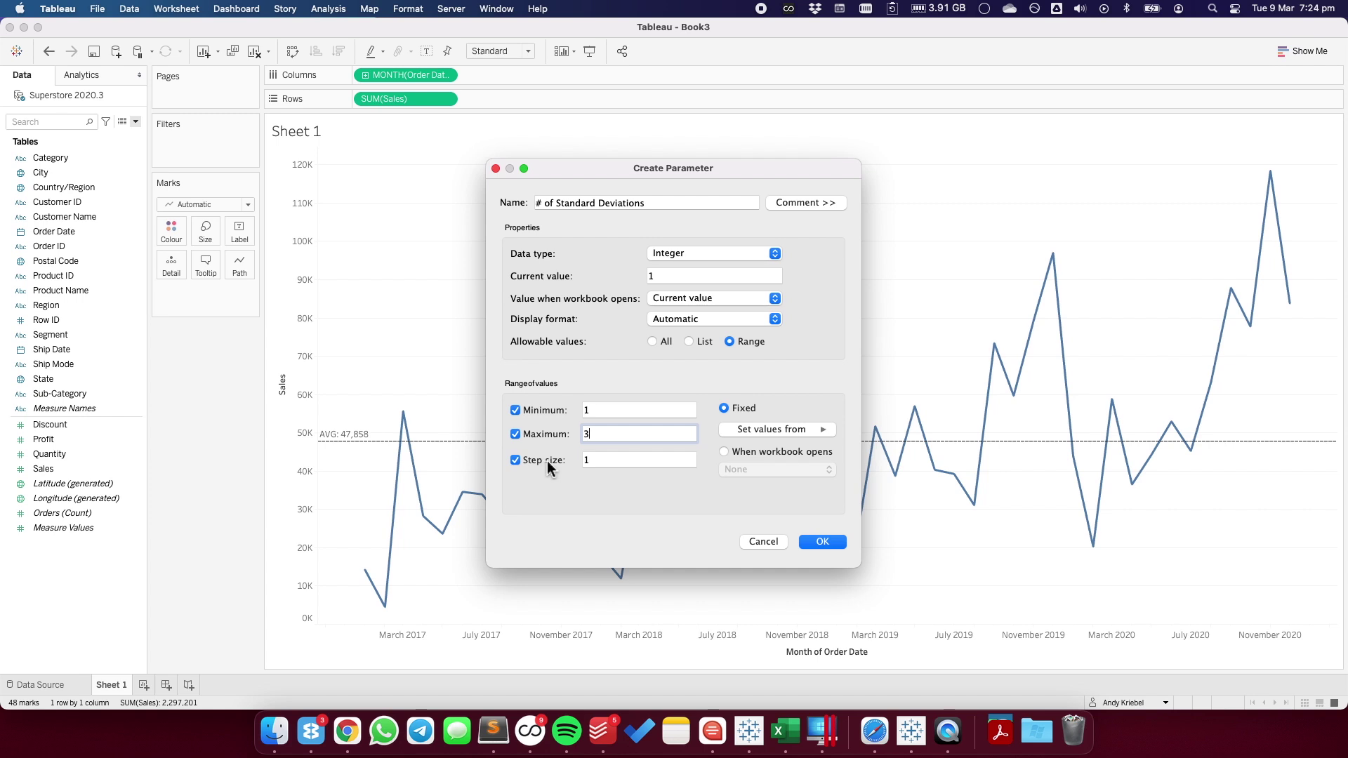
{"action": "left_click", "coordinate": [816, 543]}
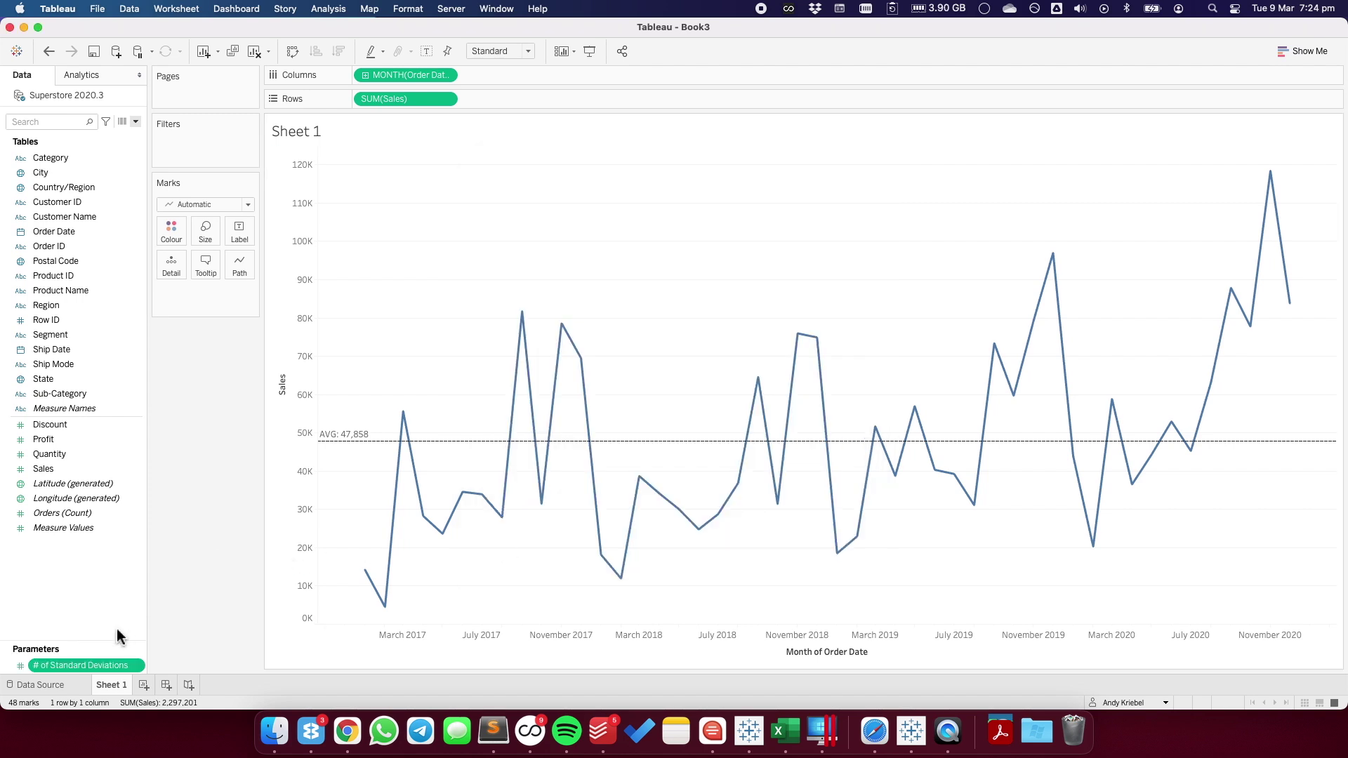
{"action": "right_click", "coordinate": [92, 664]}
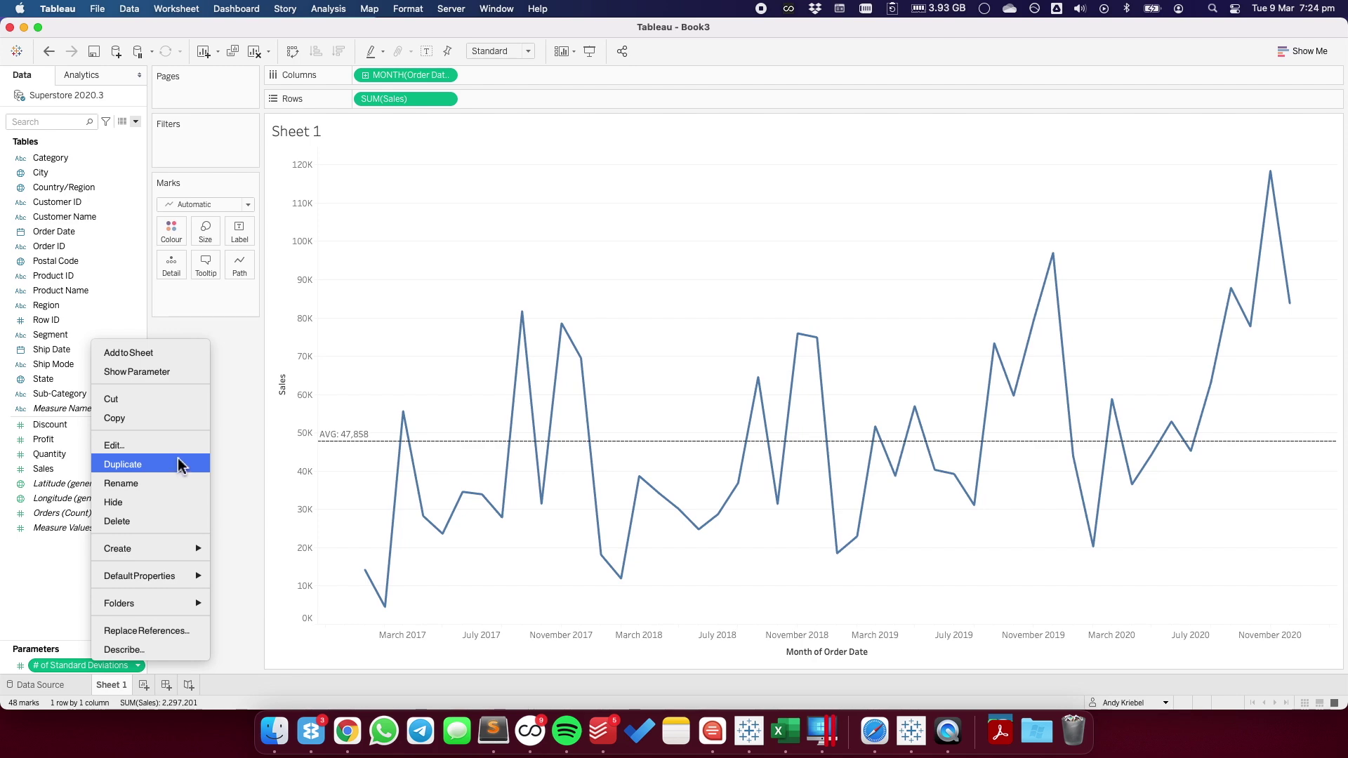
{"action": "left_click", "coordinate": [152, 373]}
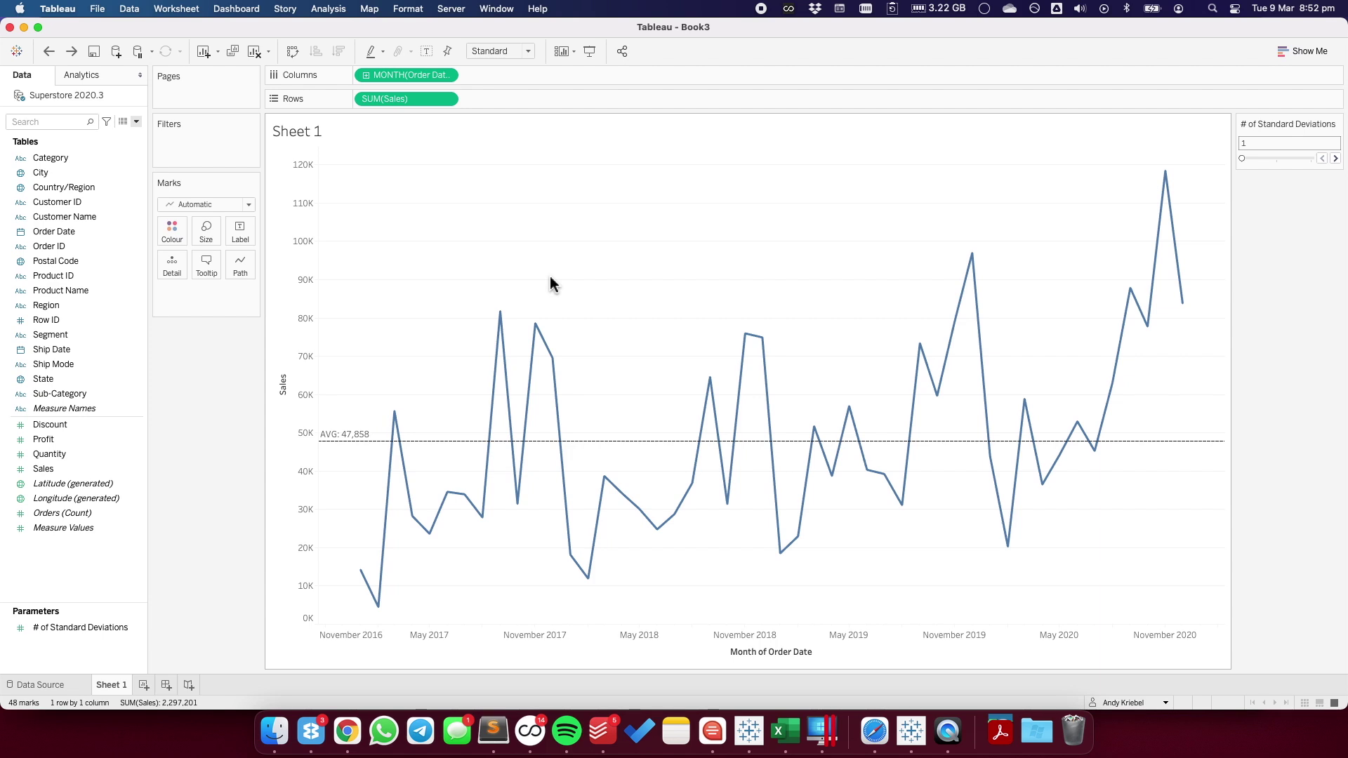
Step: Create a calculated field named "Upper Control Limit"
{"action": "left_click", "coordinate": [136, 122]}
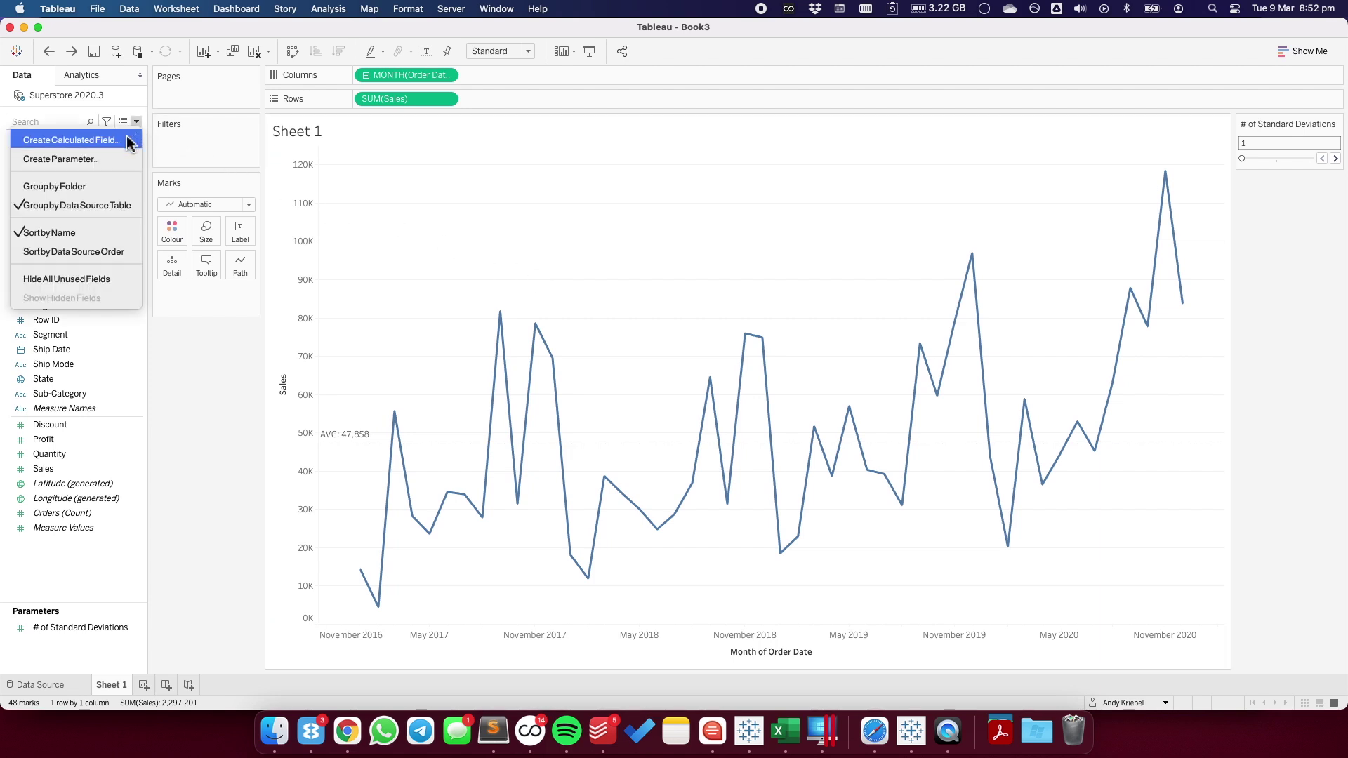
{"action": "left_click", "coordinate": [129, 140]}
{"action": "type", "text": "Upper Control Limit"}
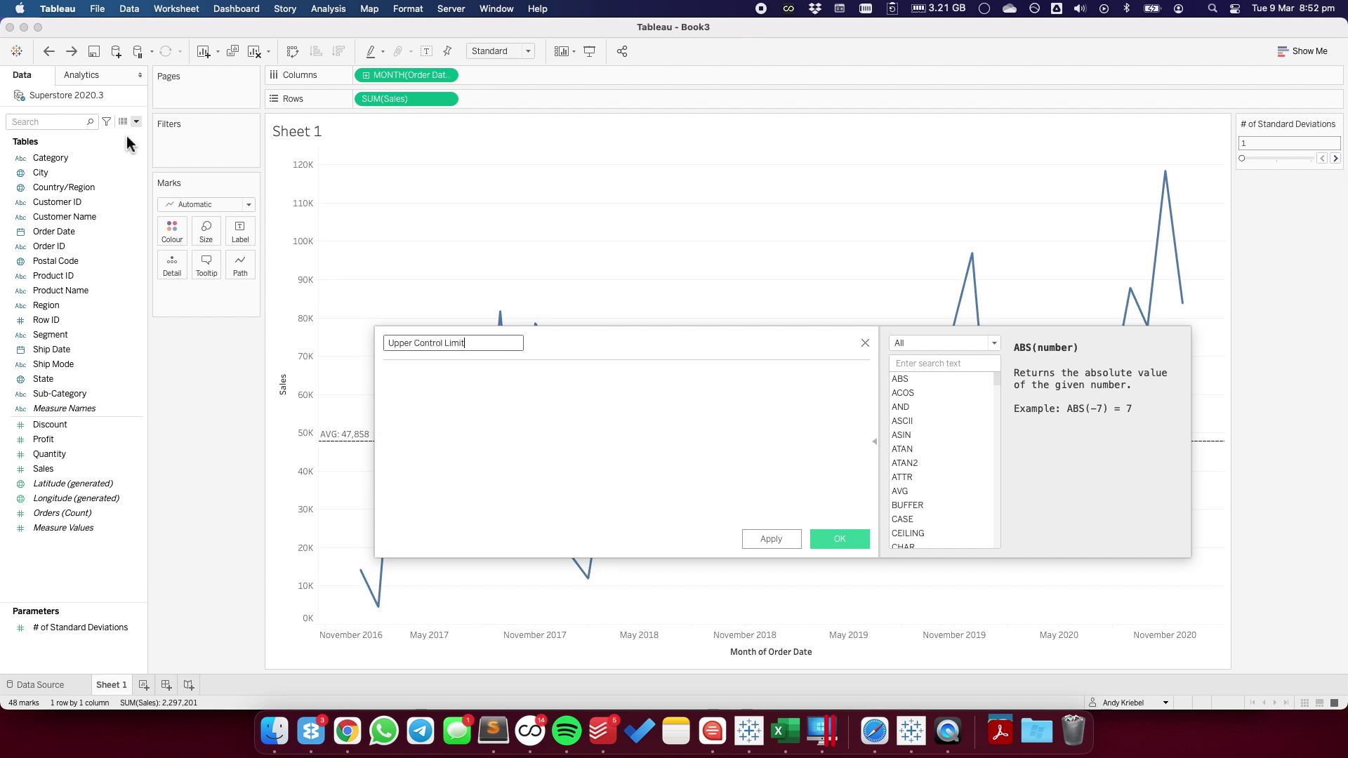
Step: Begin the Upper Control Limit formula with WINDOW_AVG(SUM([Sales]))
{"action": "left_click", "coordinate": [491, 436]}
{"action": "key", "text": "BackSpace"}
{"action": "key", "text": "BackSpace"}
{"action": "type", "text": "N"}
{"action": "key", "text": "Return"}
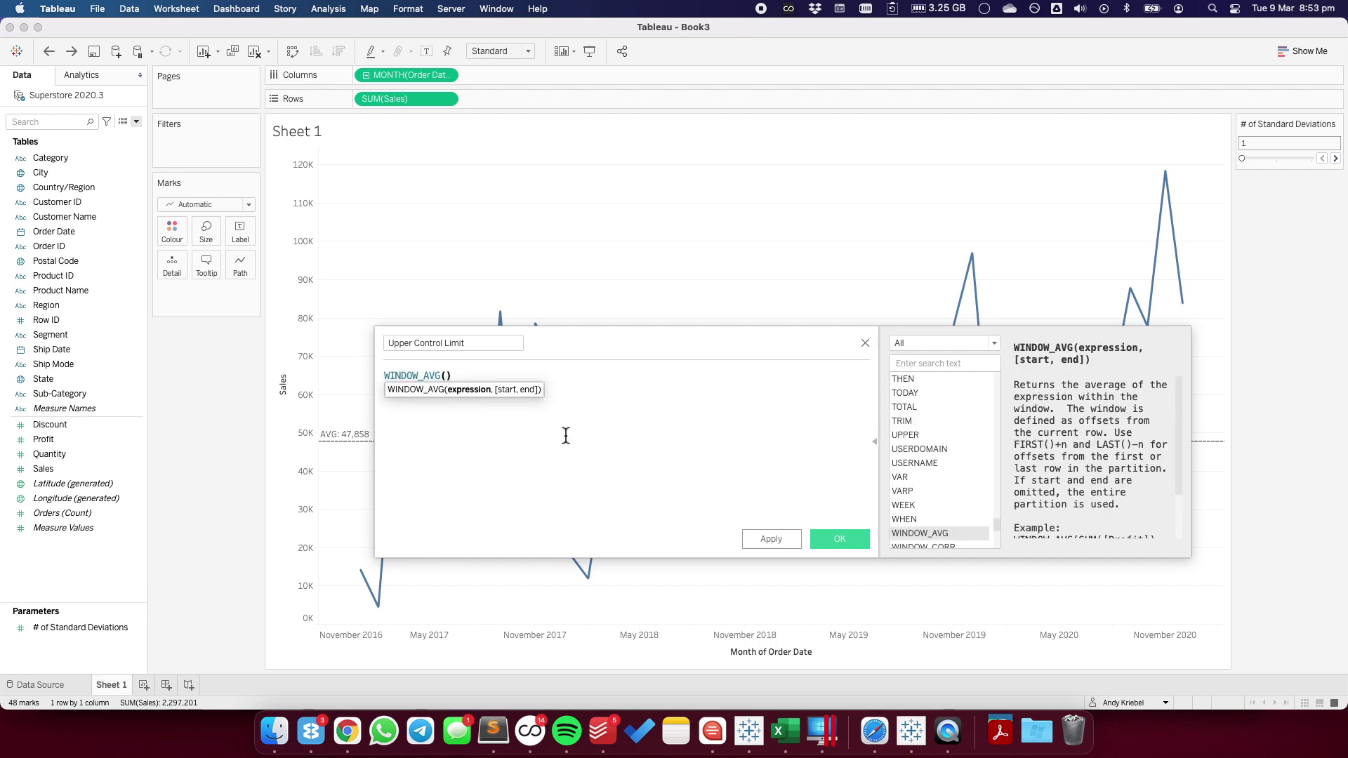
{"action": "type", "text": "su"}
{"action": "key", "text": "Return"}
{"action": "type", "text": "sa"}
{"action": "key", "text": "Return"}
{"action": "key", "text": "End"}
Step: Add the term + WINDOW_STDEV(SUM([Sales])) to the Upper Control Limit formula
{"action": "type", "text": "+ wind"}
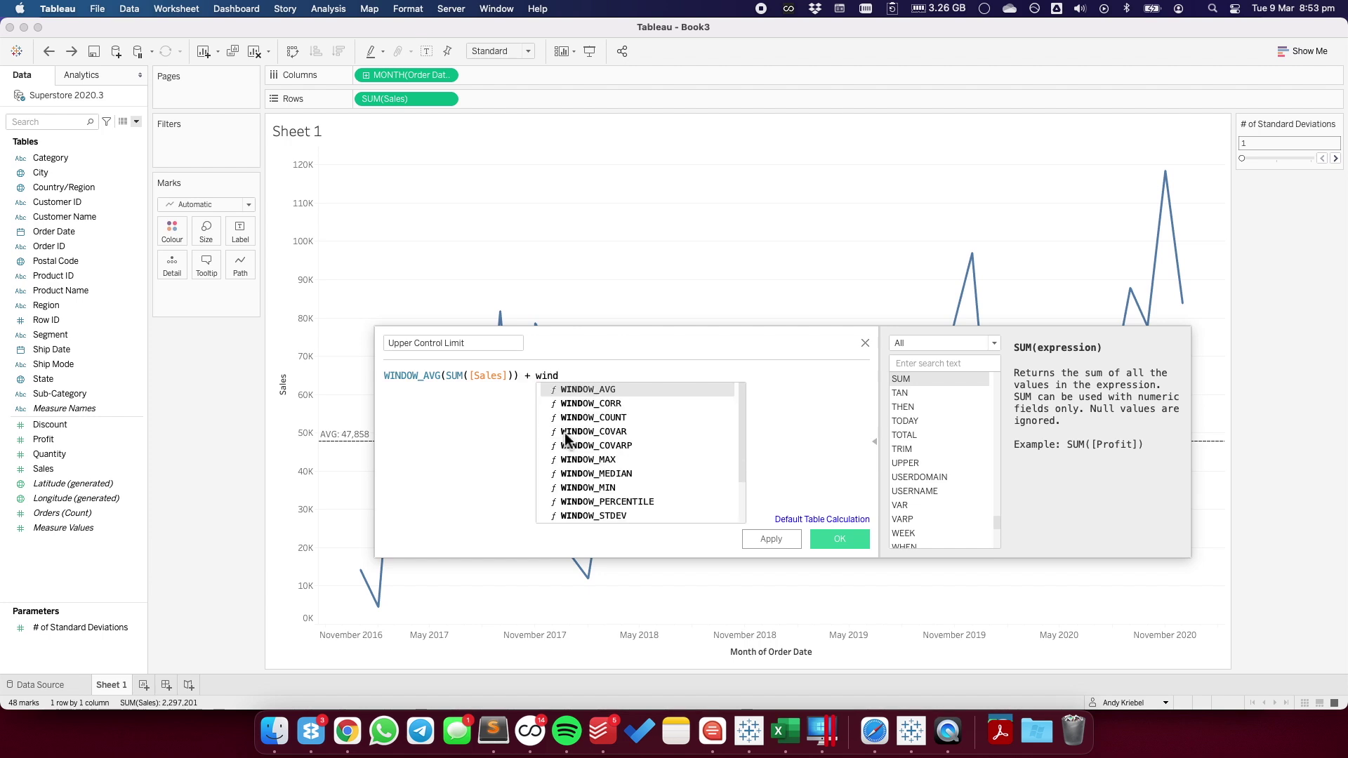
{"action": "left_click", "coordinate": [604, 521]}
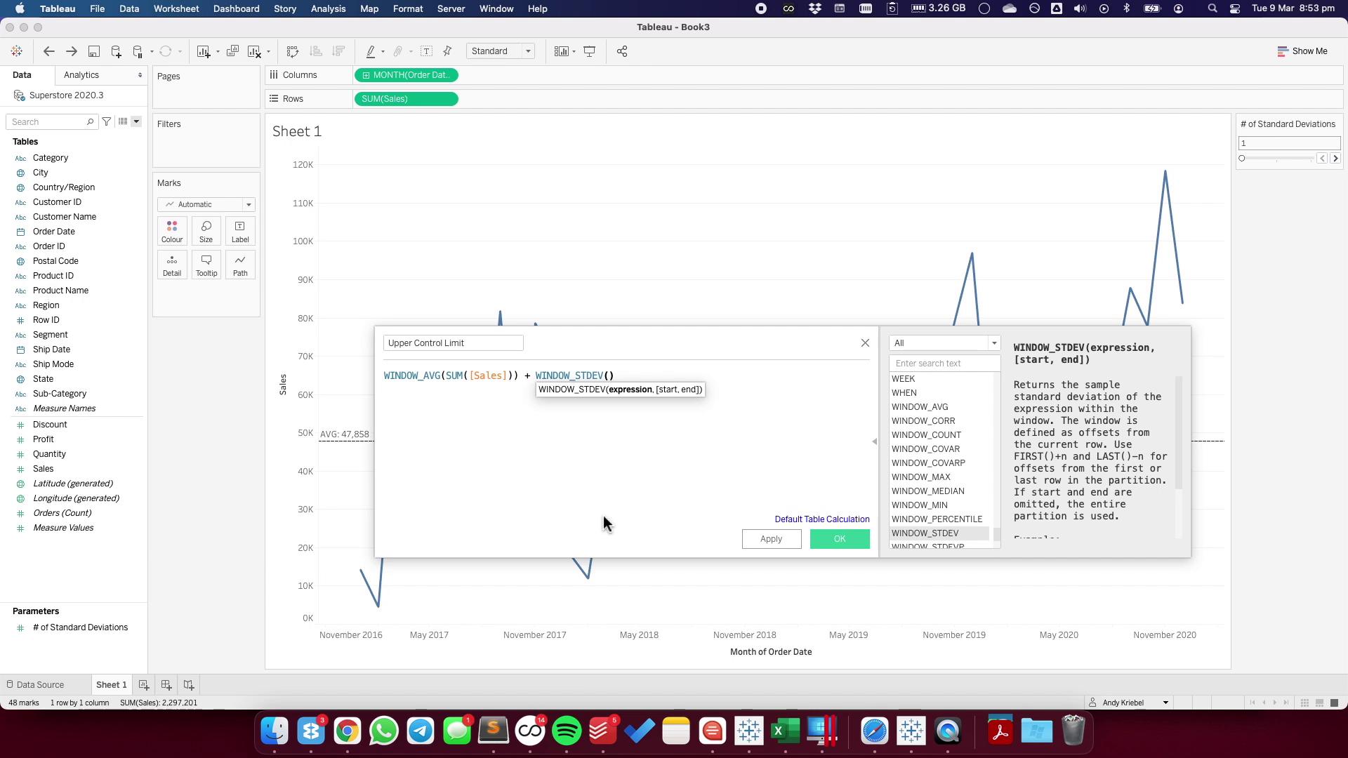
{"action": "type", "text": "SUM(s"}
{"action": "key", "text": "Return"}
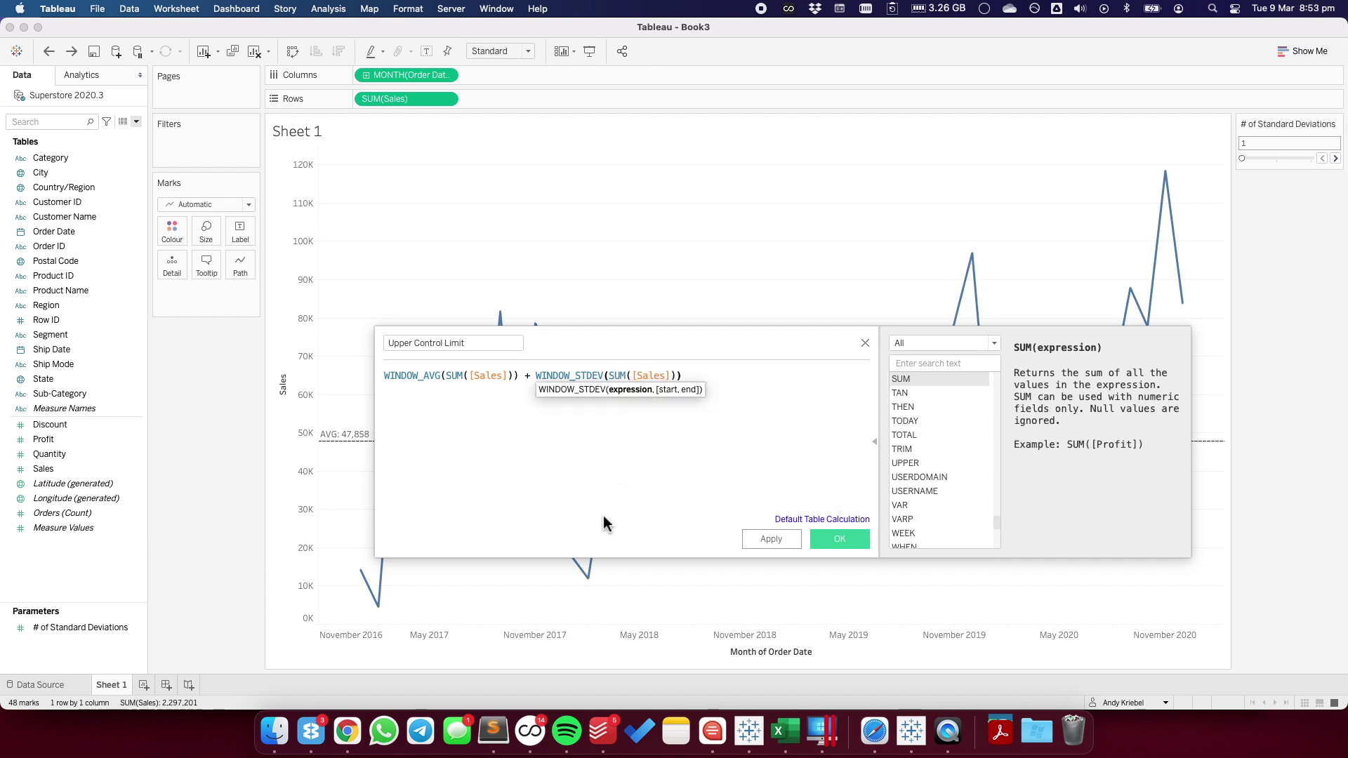
{"action": "key", "text": "Right"}
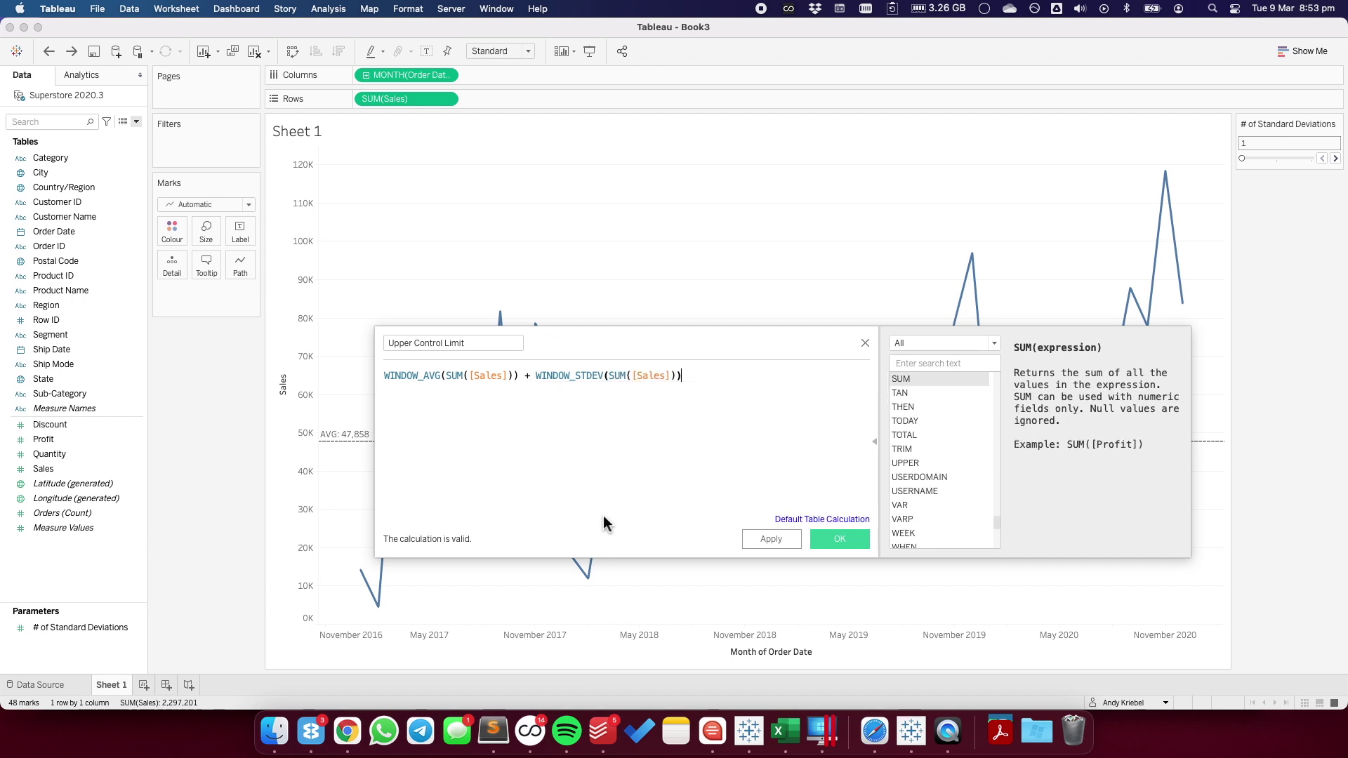
Step: Multiply the WINDOW_STDEV term by the [# of Standard Deviations] parameter and save the Upper Control Limit calculation
{"action": "type", "text": "*pa"}
{"action": "key", "text": "BackSpace"}
{"action": "key", "text": "BackSpace"}
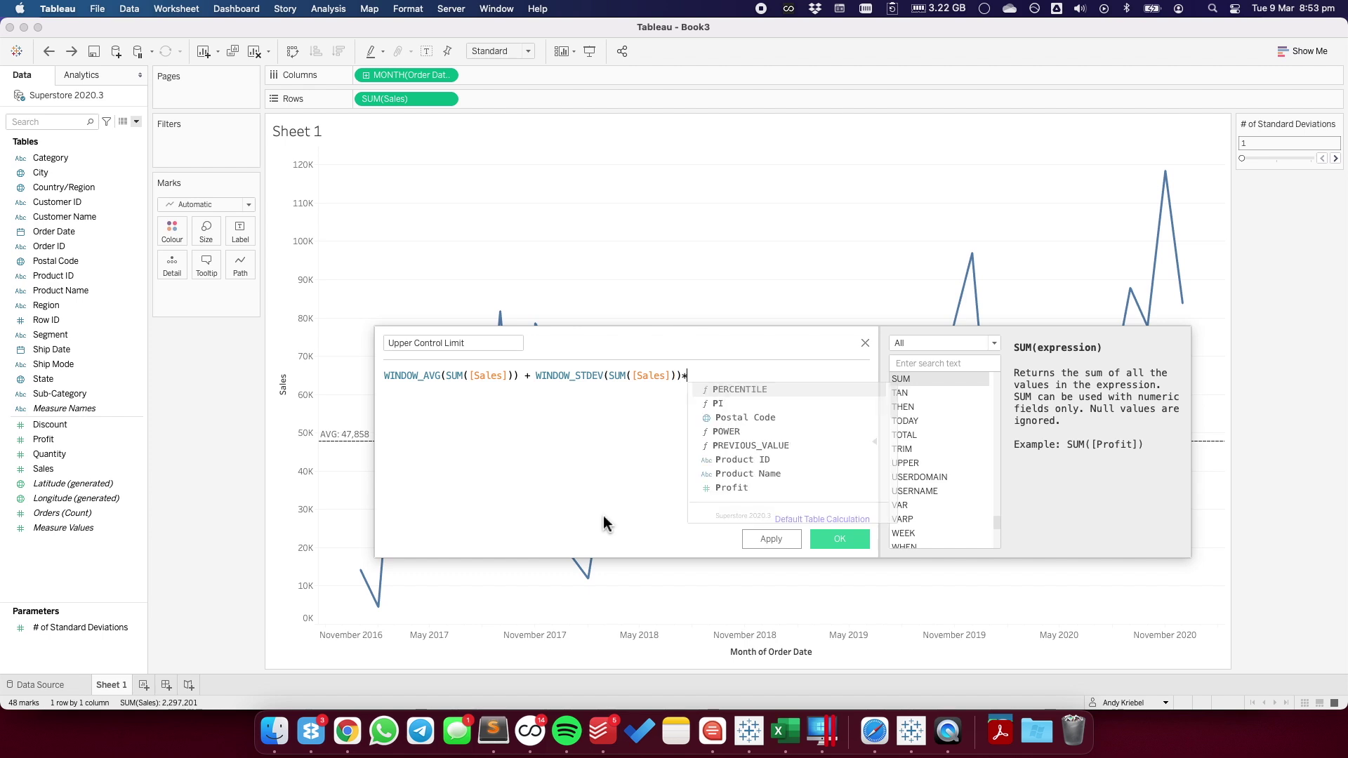
{"action": "type", "text": "sta"}
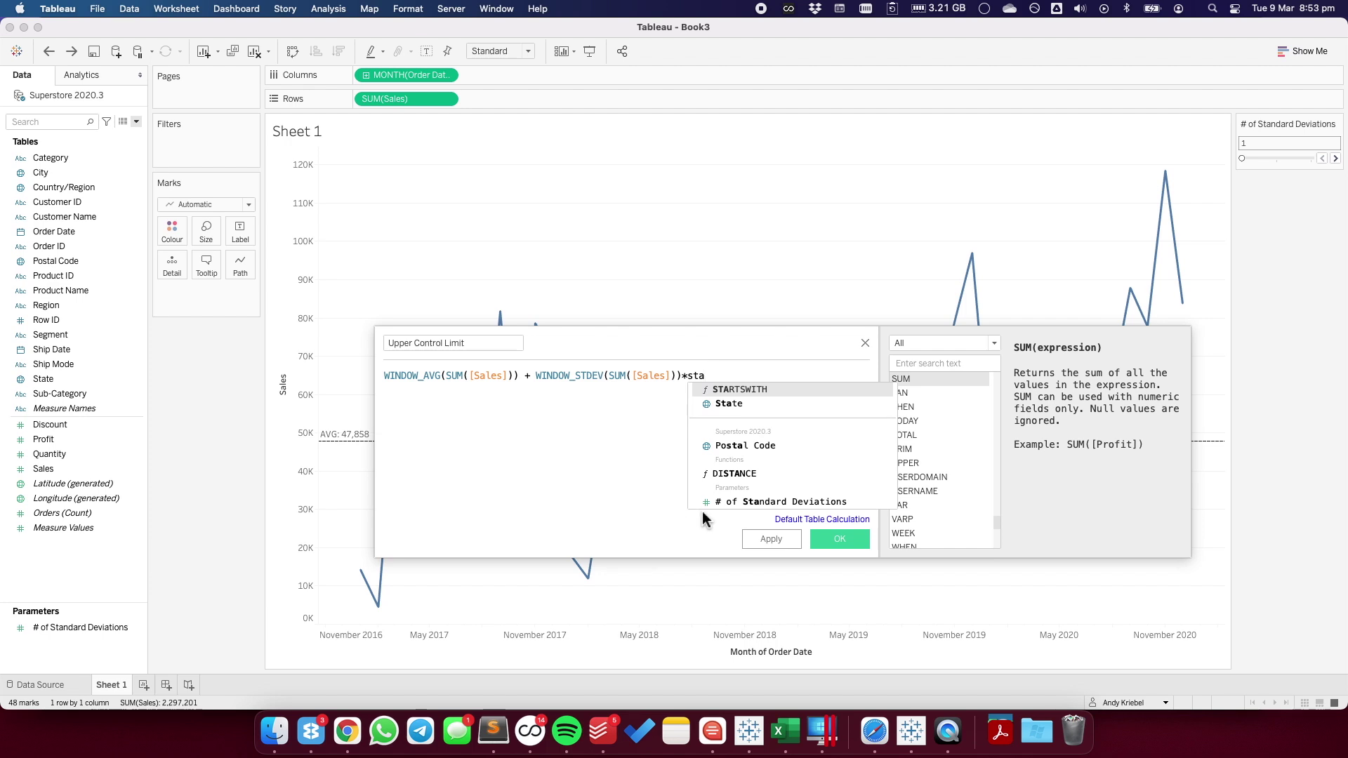
{"action": "left_click", "coordinate": [723, 500]}
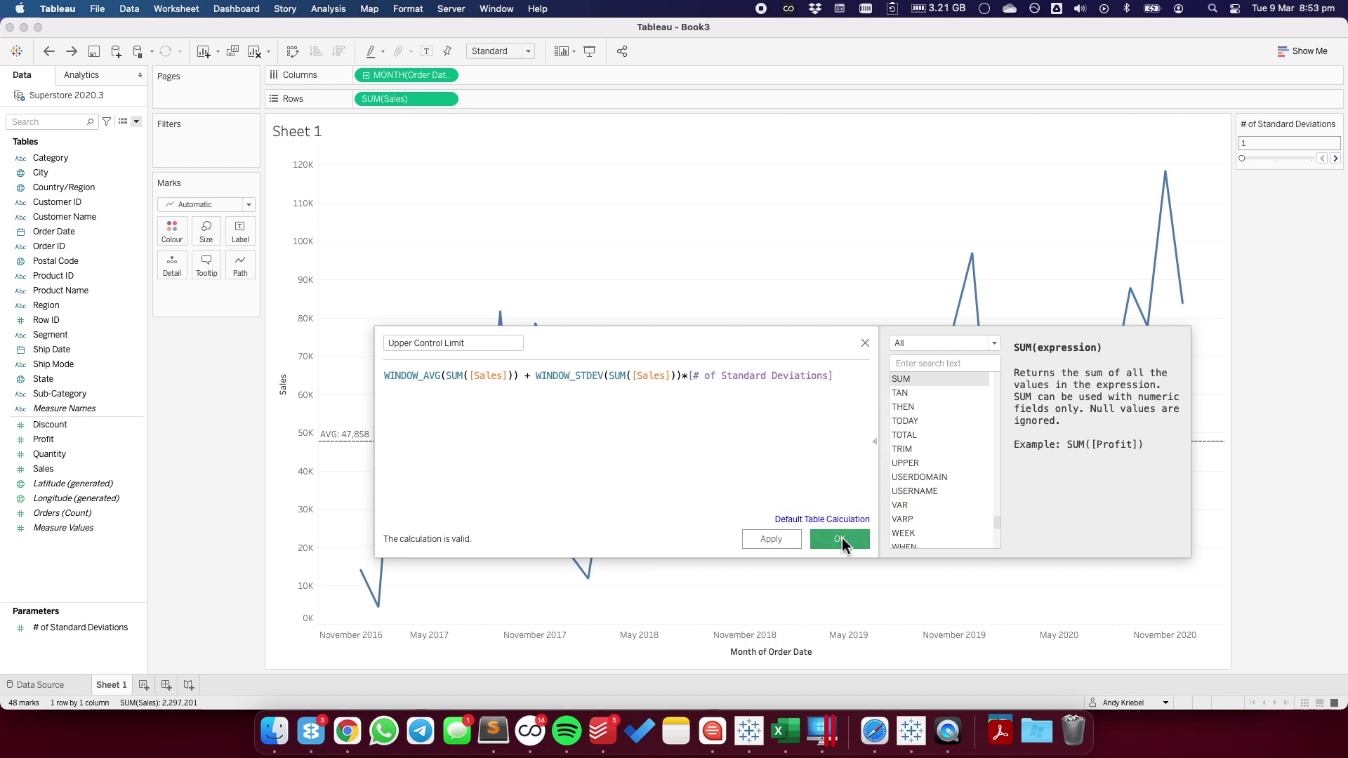
{"action": "left_click", "coordinate": [841, 538]}
Step: Duplicate the Upper Control Limit field and rename the copy "Lower Control Limit"
{"action": "right_click", "coordinate": [86, 482]}
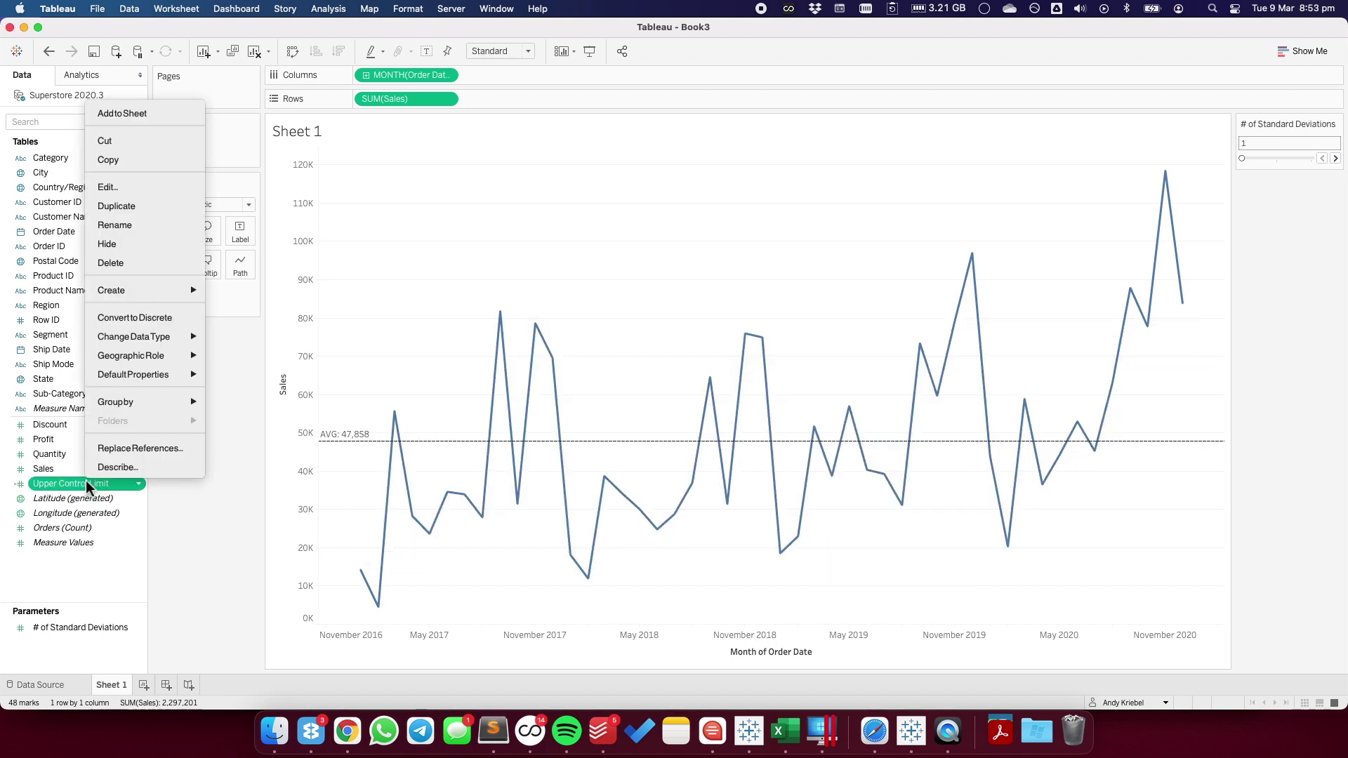
{"action": "left_click", "coordinate": [150, 206]}
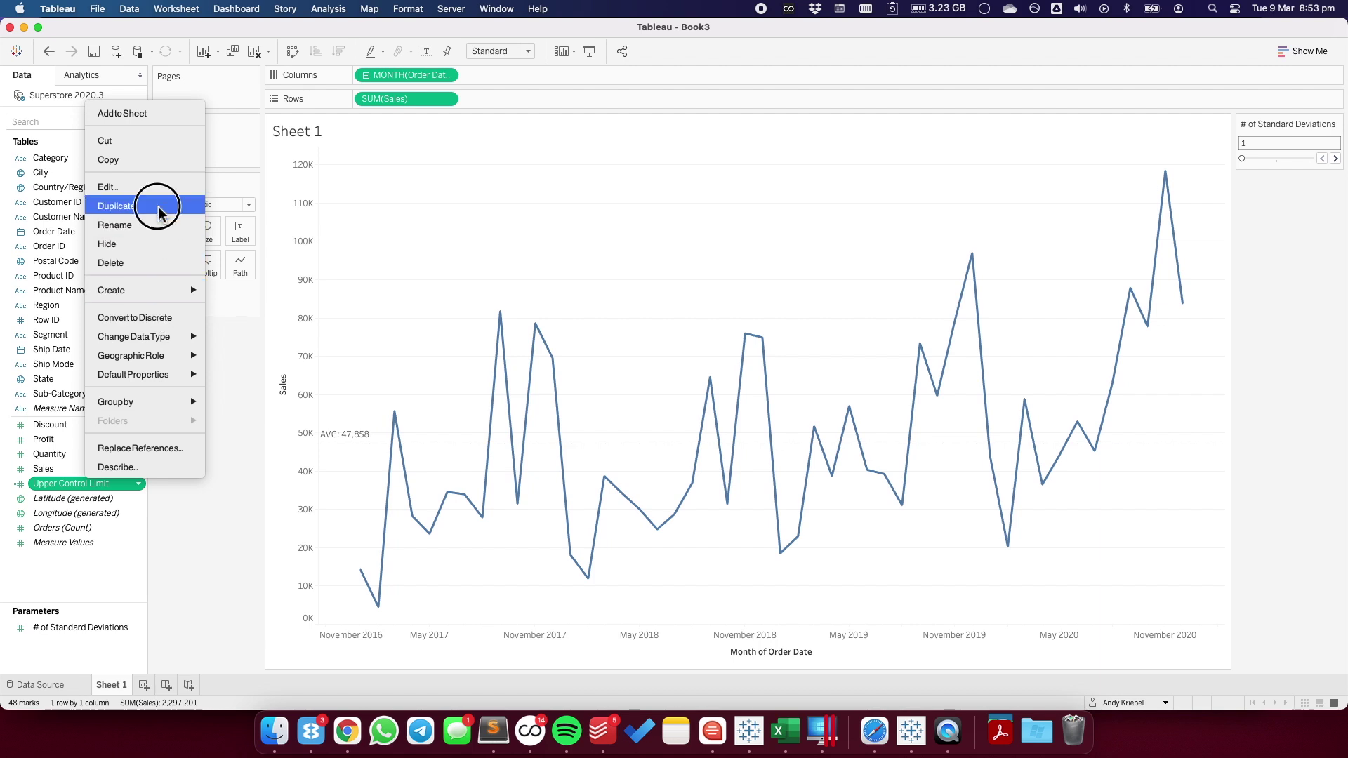
{"action": "right_click", "coordinate": [107, 501]}
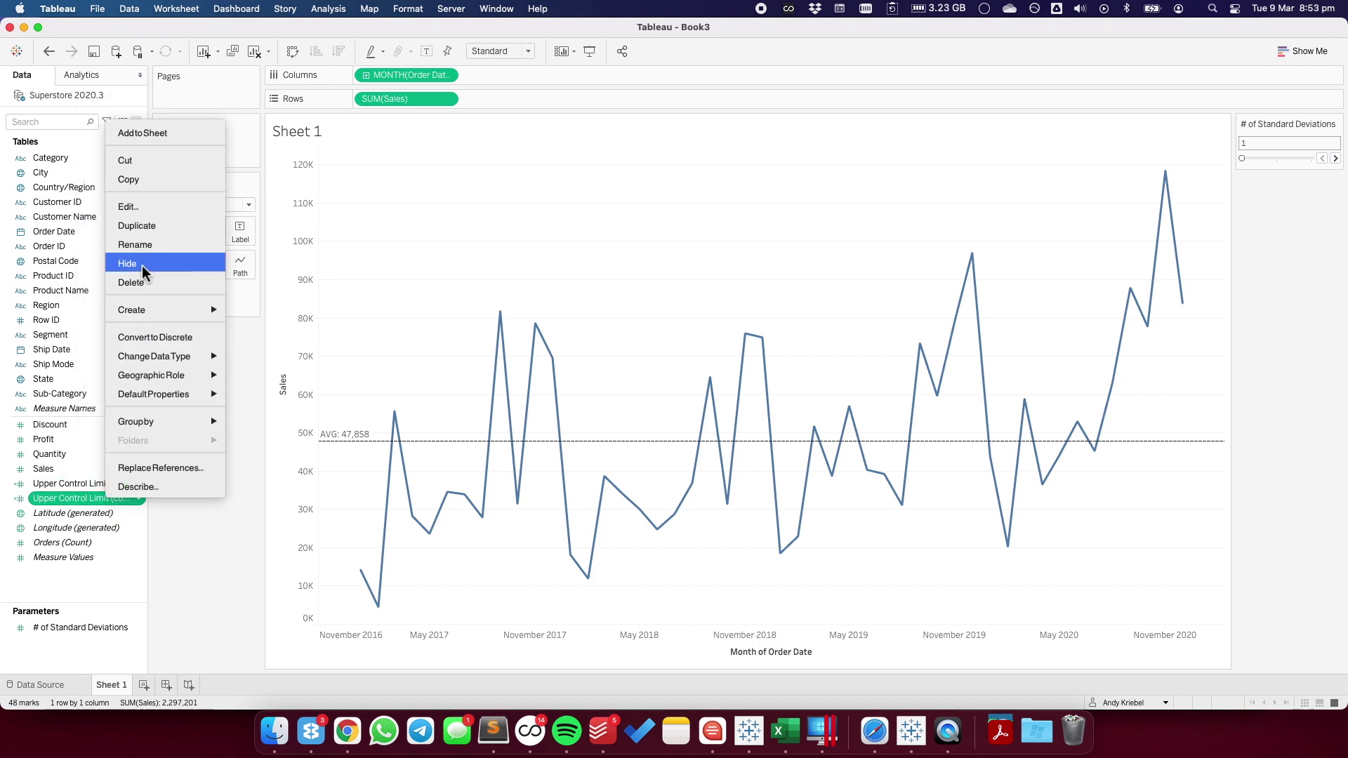
{"action": "left_click", "coordinate": [134, 206]}
{"action": "left_click", "coordinate": [467, 336]}
{"action": "key", "text": "BackSpace"}
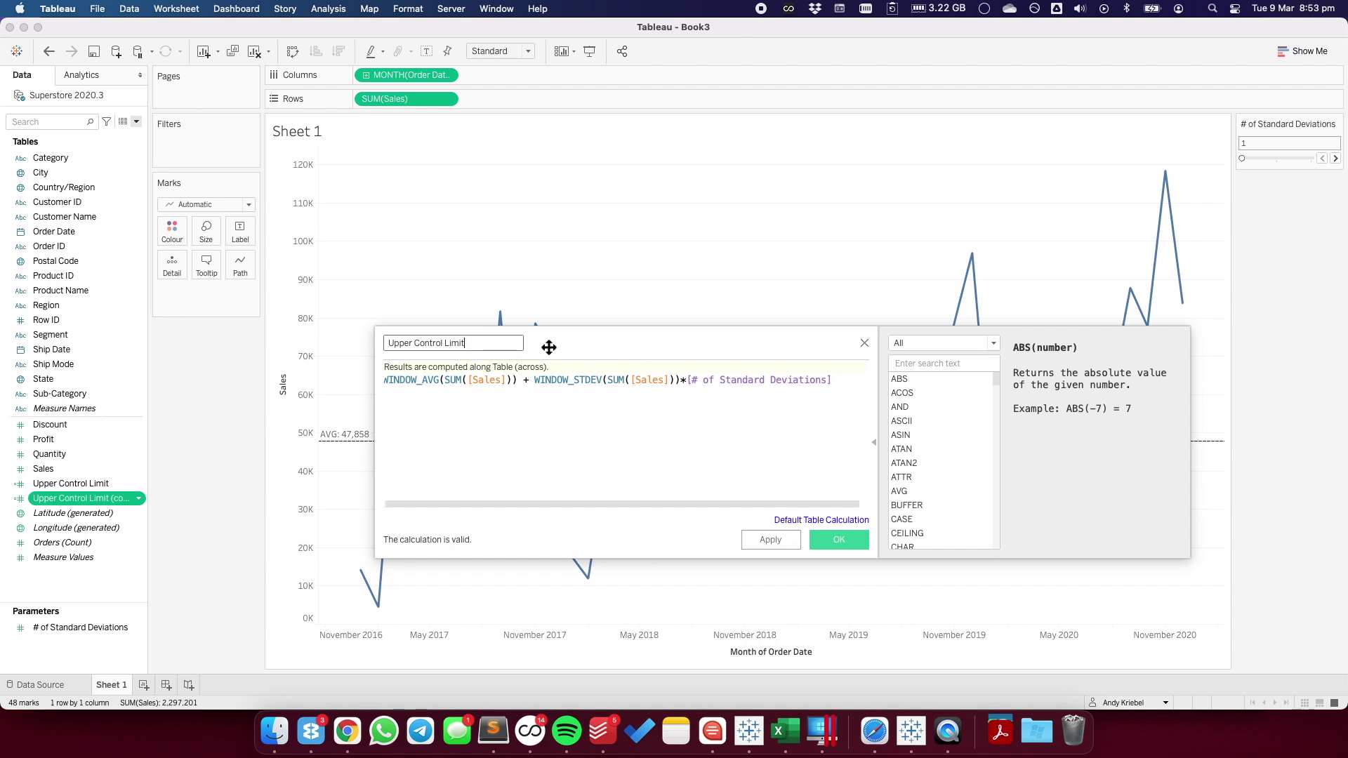
{"action": "type", "text": "Lower"}
Step: Replace the plus sign with a minus sign before WINDOW_STDEV in the Lower Control Limit formula
{"action": "left_click", "coordinate": [622, 387]}
{"action": "key", "text": "BackSpace"}
{"action": "type", "text": "-"}
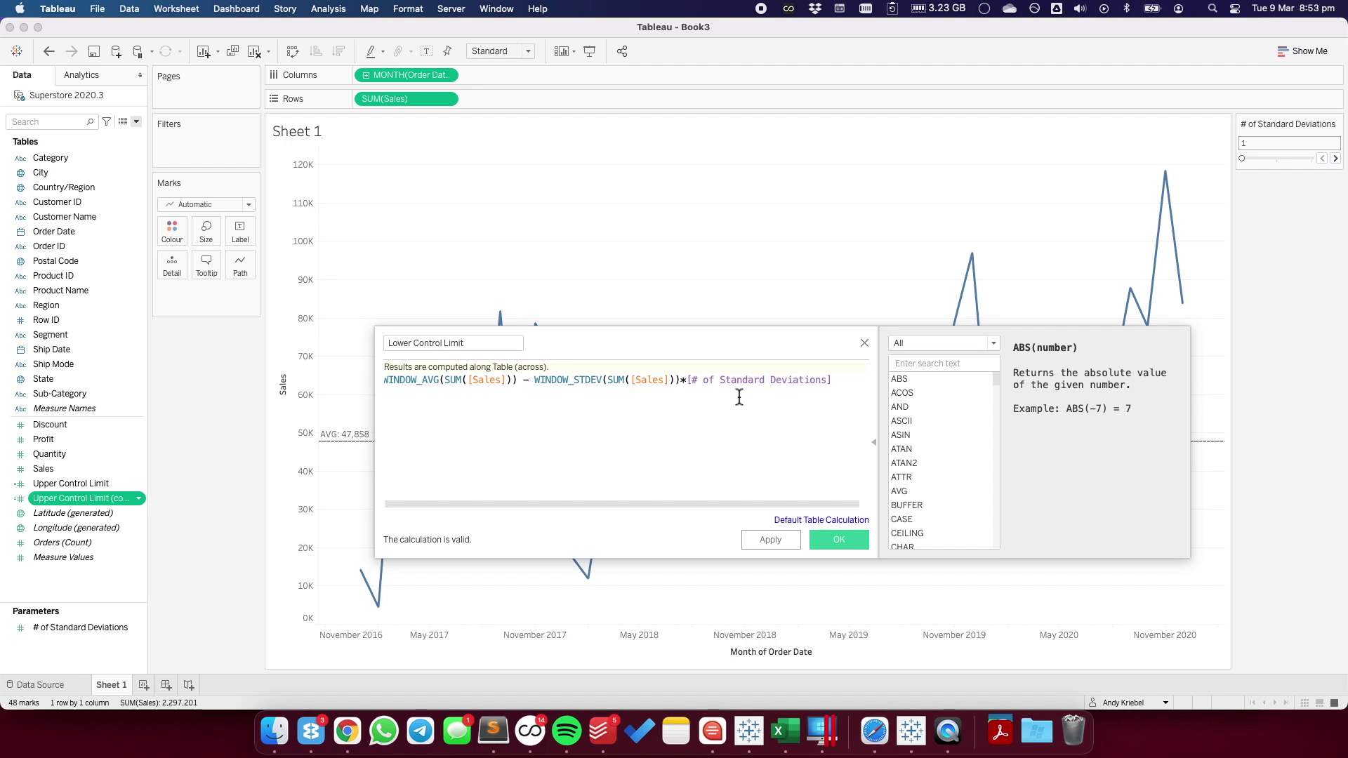
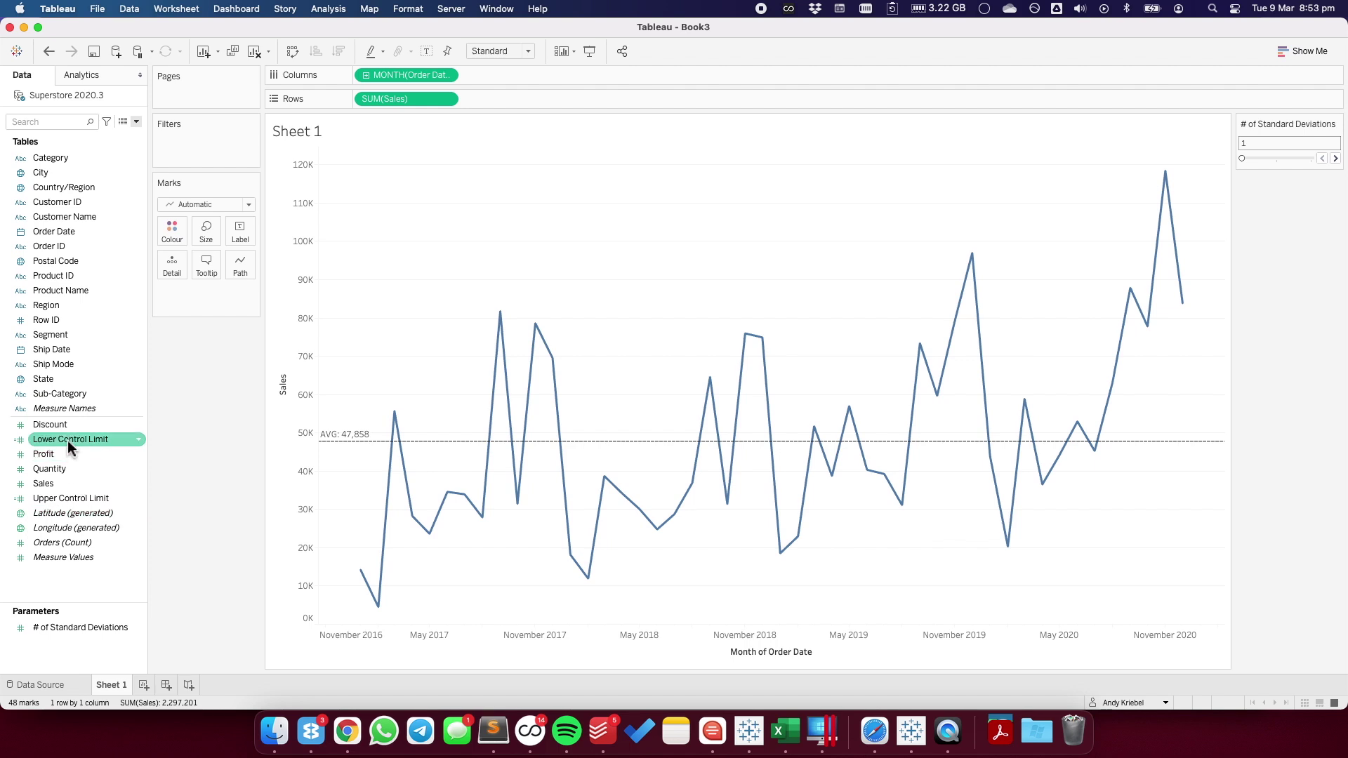
Step: Add the Lower and Upper Control Limit fields to the marks' detail, and add a table-wide reference band on SUM(Sales)
{"action": "left_click", "coordinate": [70, 497], "text": "super"}
{"action": "left_click_drag", "start_coordinate": [76, 450], "coordinate": [178, 265]}
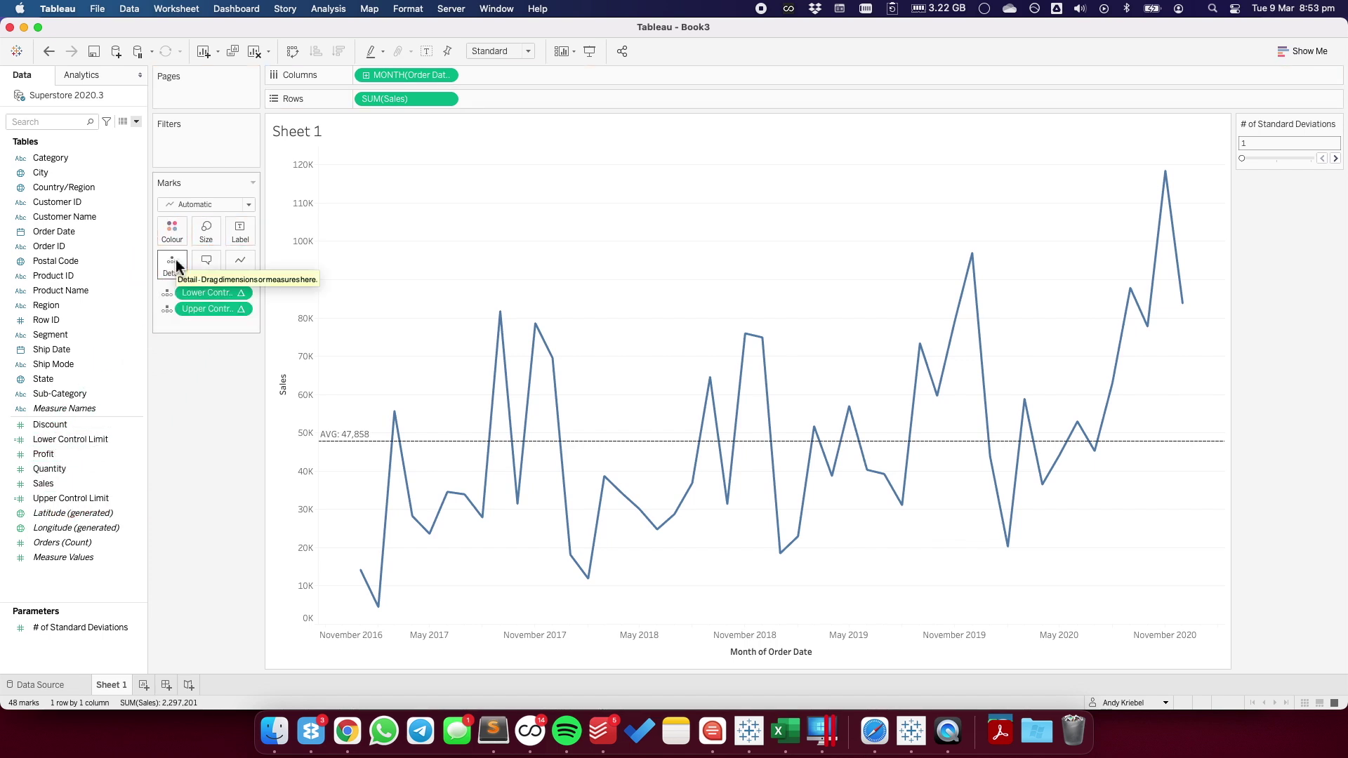
{"action": "left_click", "coordinate": [81, 74]}
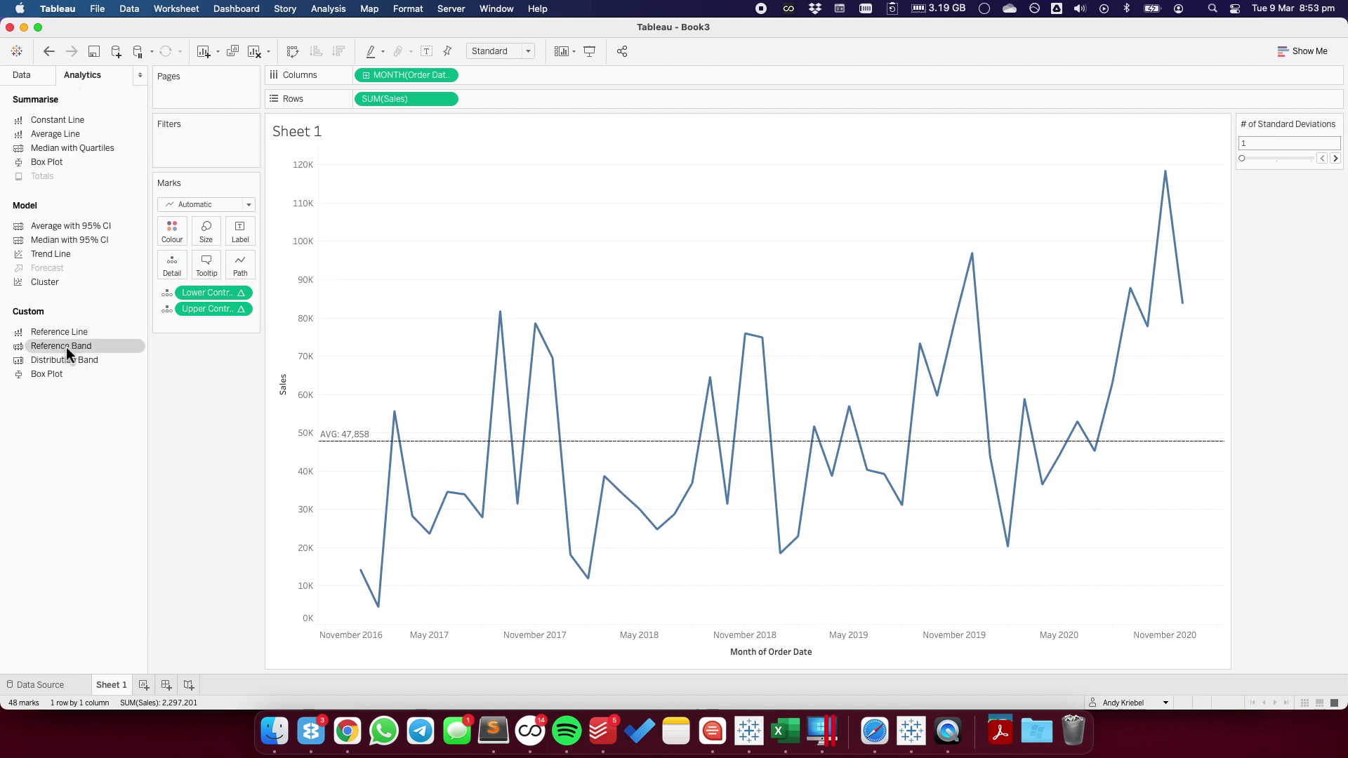
{"action": "left_click_drag", "start_coordinate": [66, 347], "coordinate": [393, 238]}
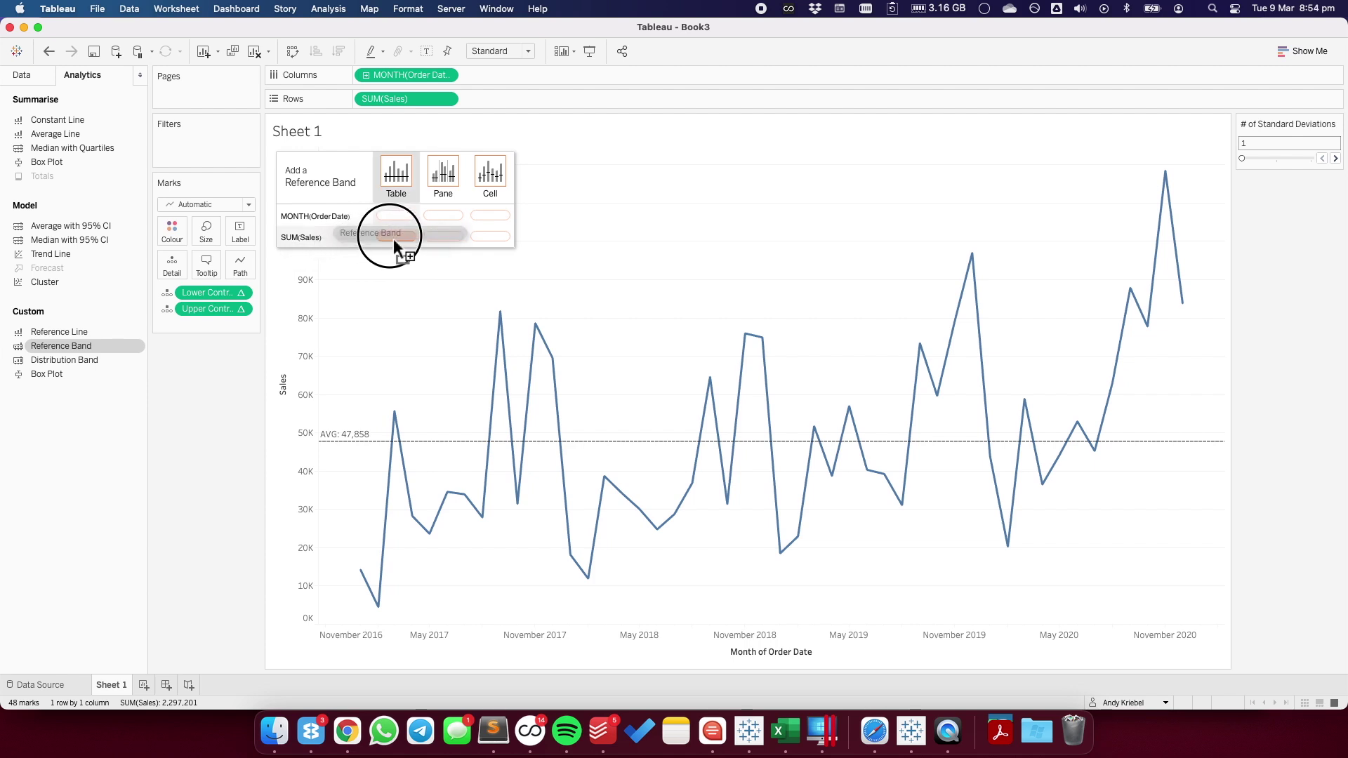
{"action": "left_click_drag", "start_coordinate": [393, 238], "coordinate": [391, 236]}
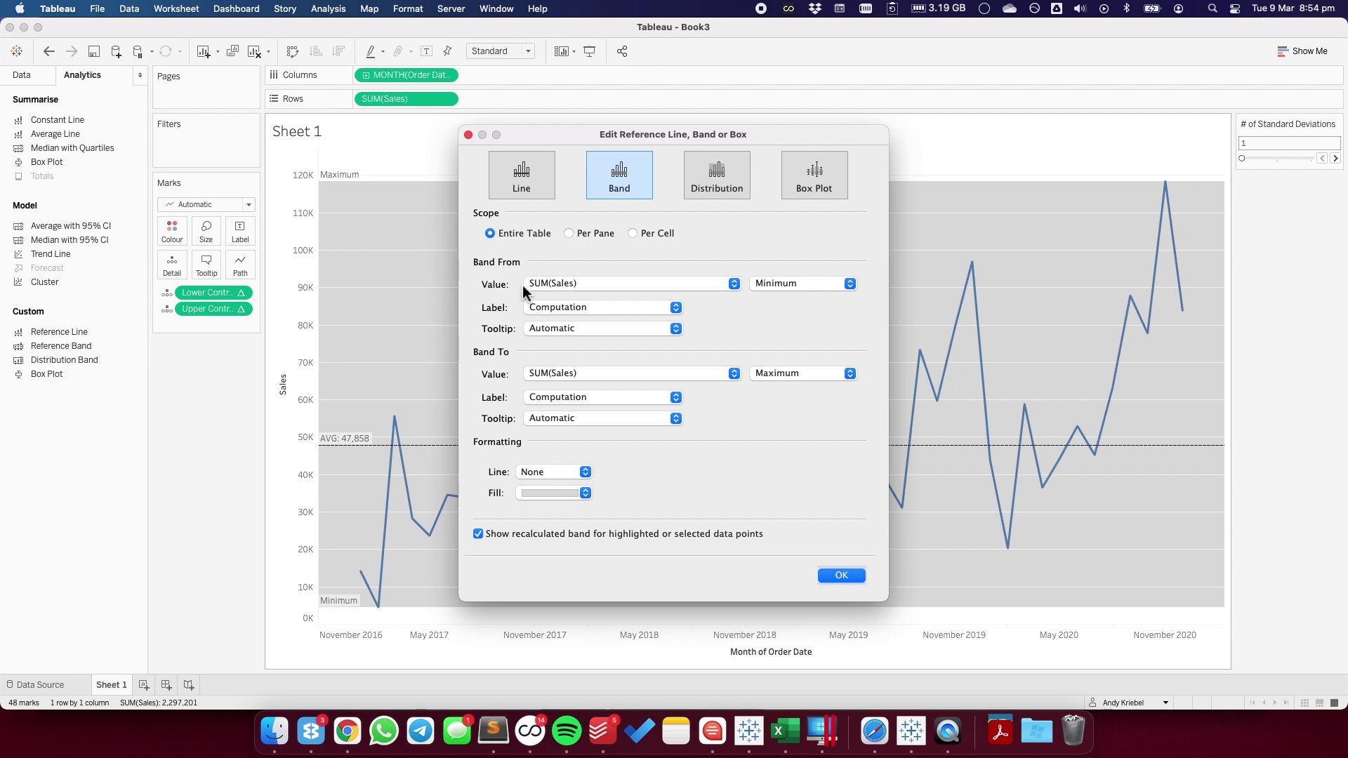
Step: Set the reference band to run from the minimum Lower Control Limit to the maximum Upper Control Limit
{"action": "left_click", "coordinate": [546, 284]}
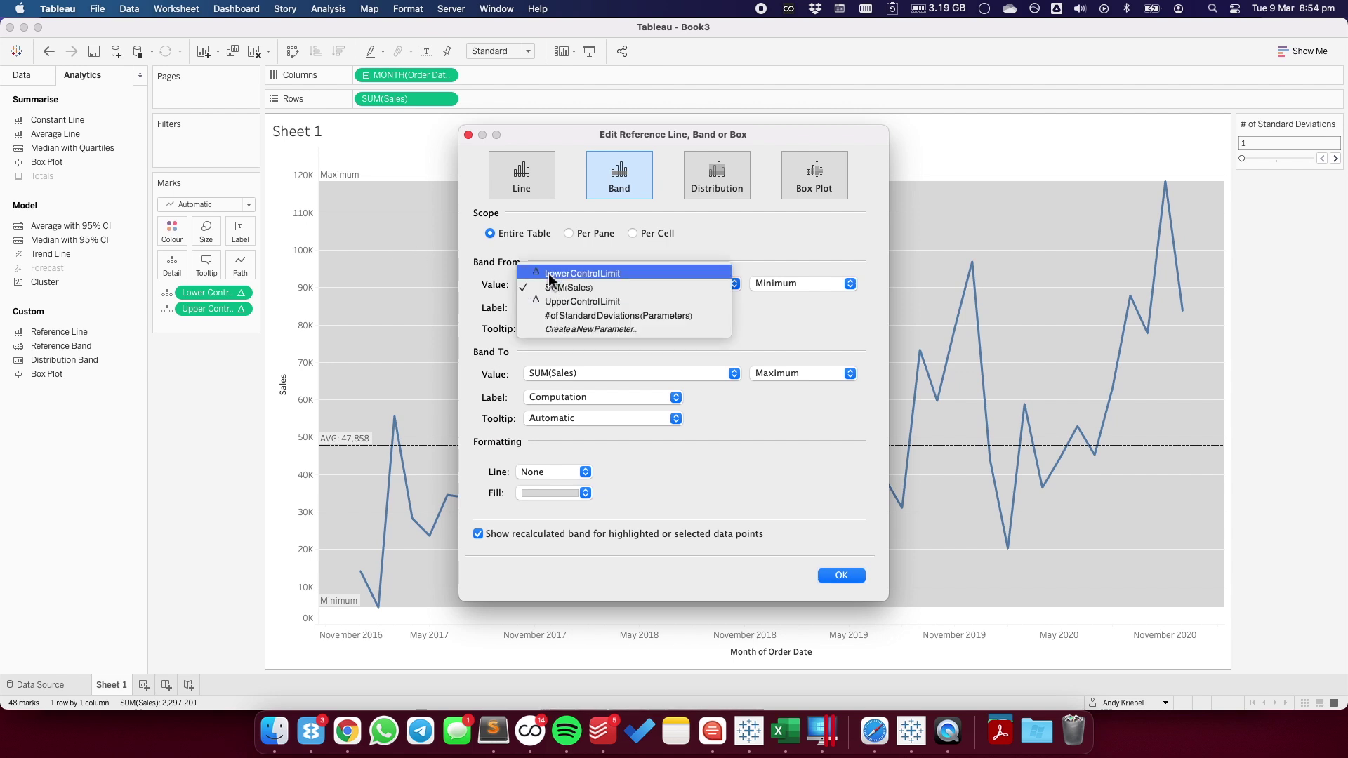
{"action": "left_click", "coordinate": [549, 273]}
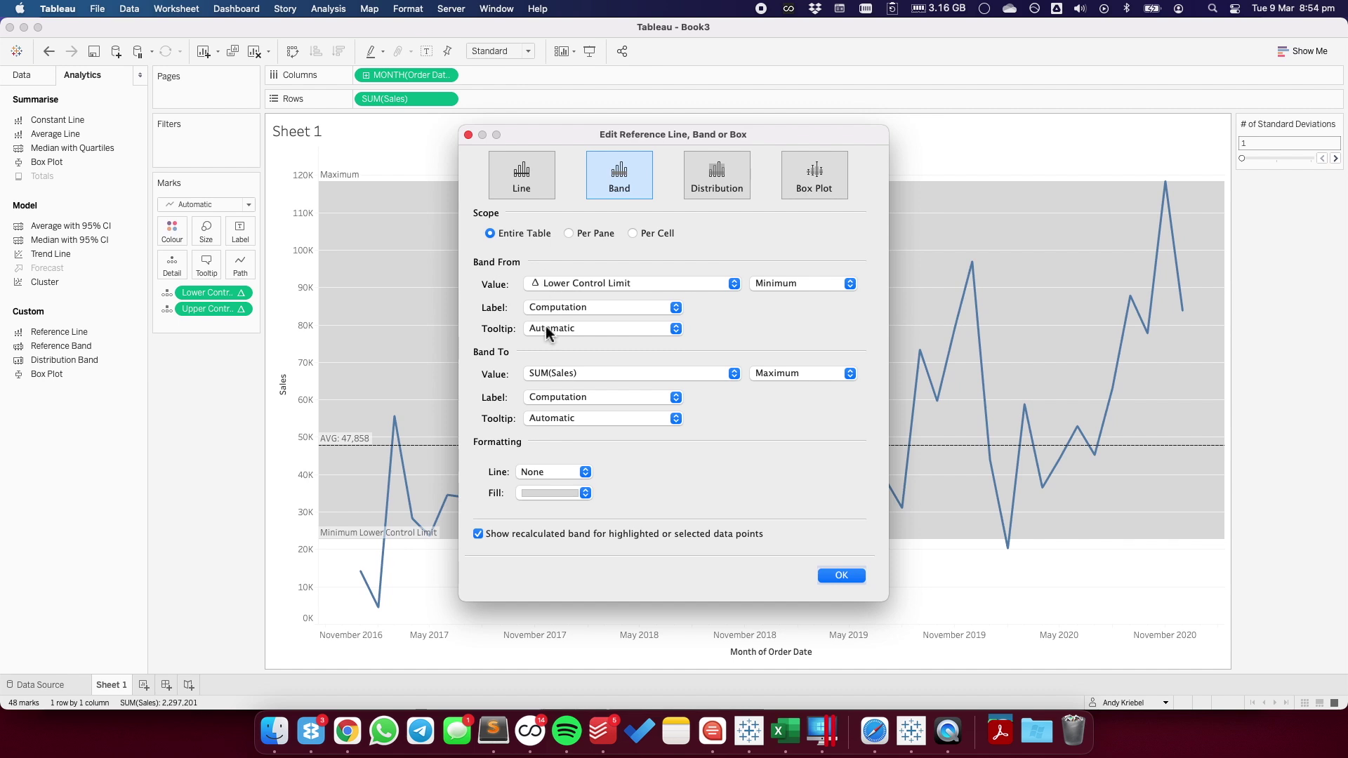
{"action": "left_click", "coordinate": [551, 373]}
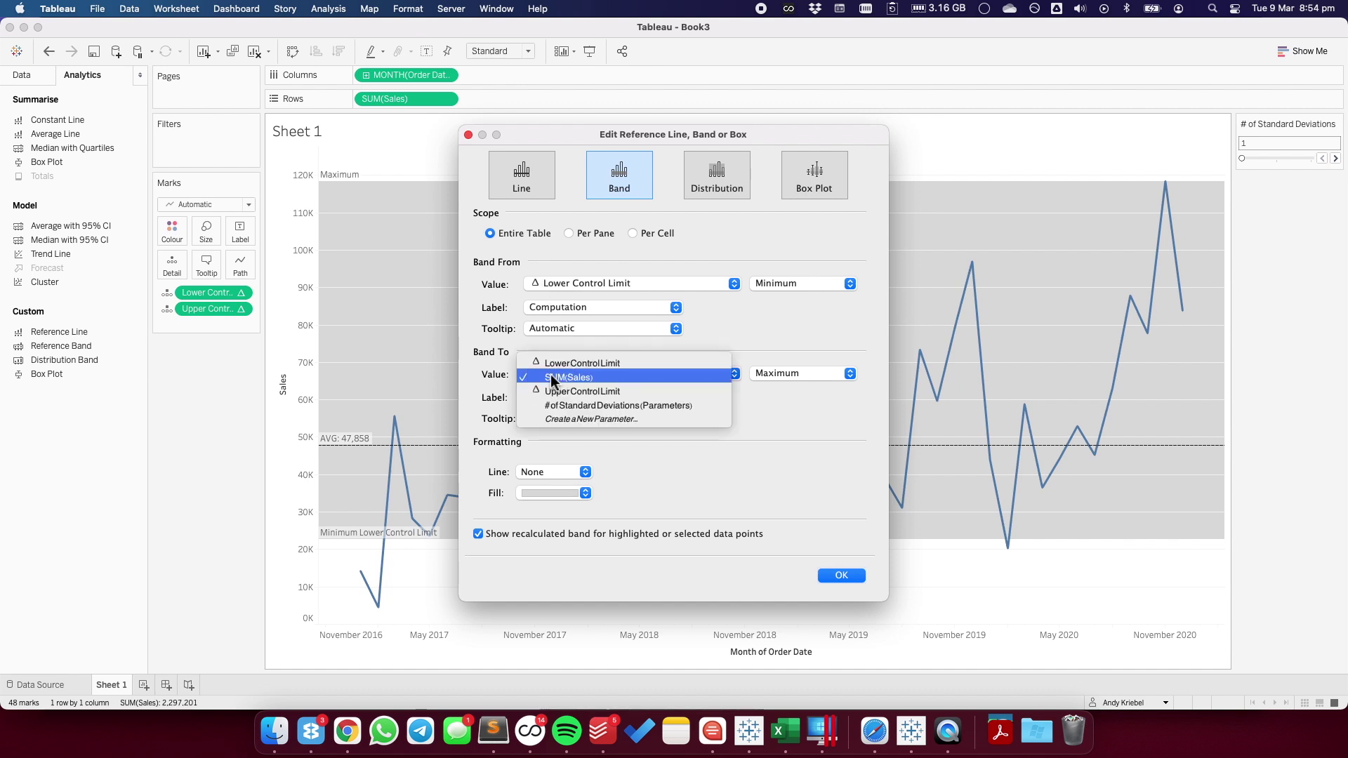
{"action": "left_click", "coordinate": [553, 391]}
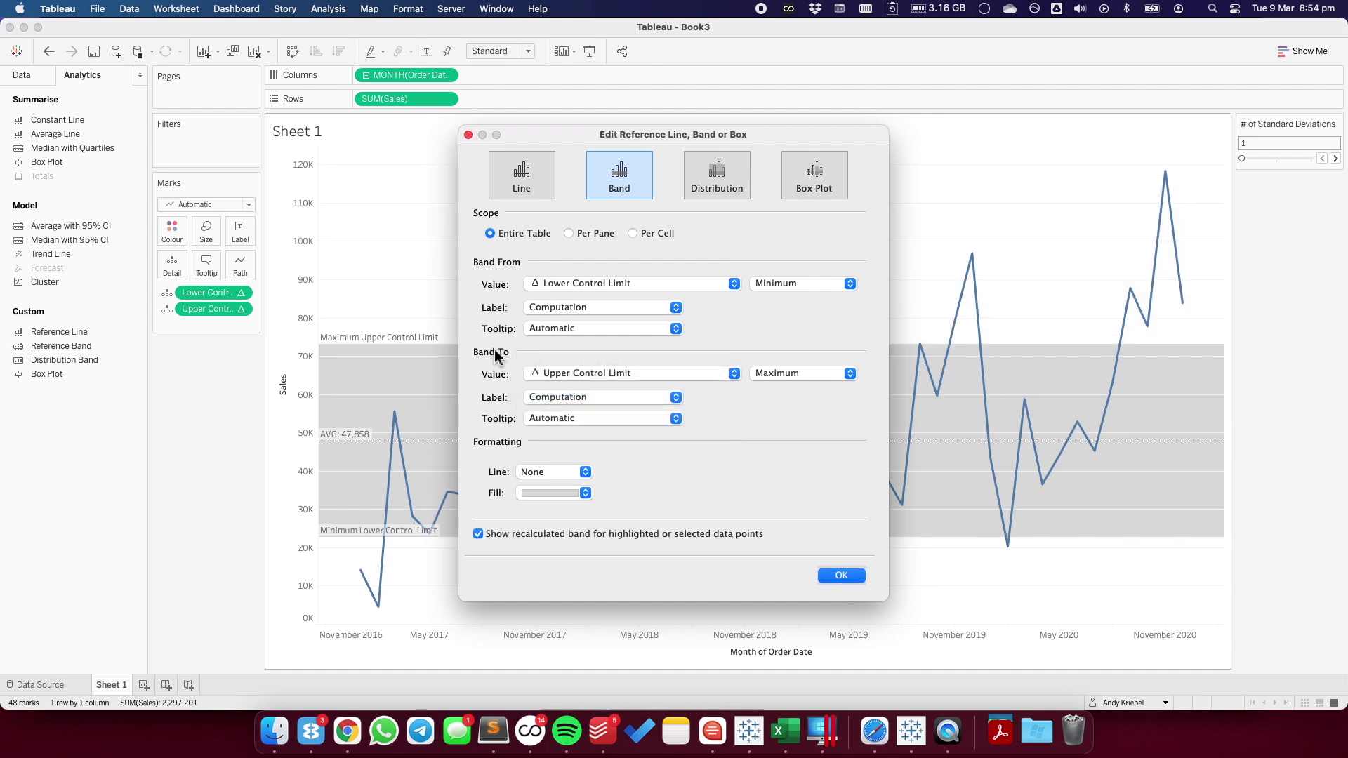
Step: Give the band's lower edge the custom label "LOWER LIMIT: <Value>"
{"action": "left_click", "coordinate": [579, 308]}
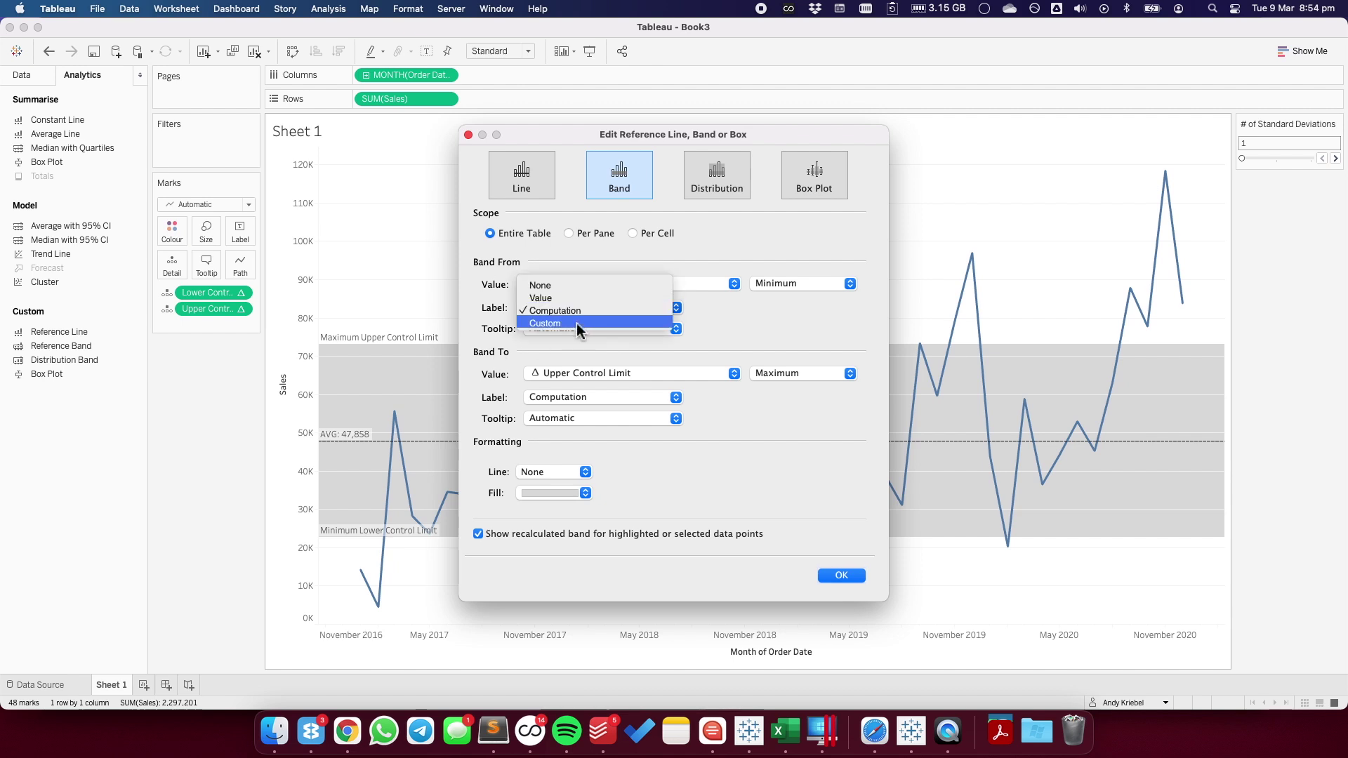
{"action": "left_click", "coordinate": [589, 323]}
{"action": "left_click", "coordinate": [742, 313]}
{"action": "type", "text": "LOWEr"}
{"action": "key", "text": "BackSpace"}
{"action": "key", "text": "BackSpace"}
{"action": "type", "text": "R LIMIT:"}
{"action": "left_click", "coordinate": [852, 307]}
{"action": "left_click", "coordinate": [875, 382]}
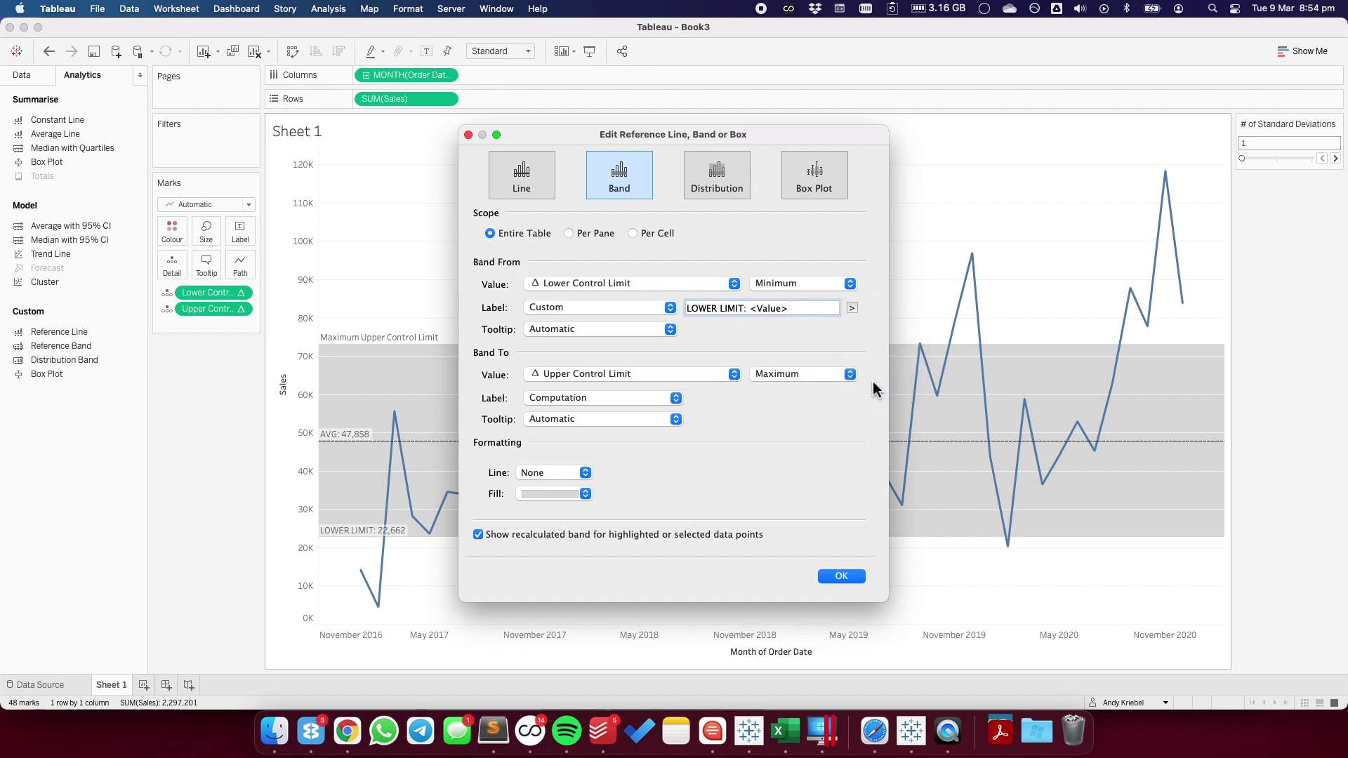
Step: Give the band's upper edge the custom label "UPPER LIMIT: <Value>"
{"action": "left_click", "coordinate": [545, 398]}
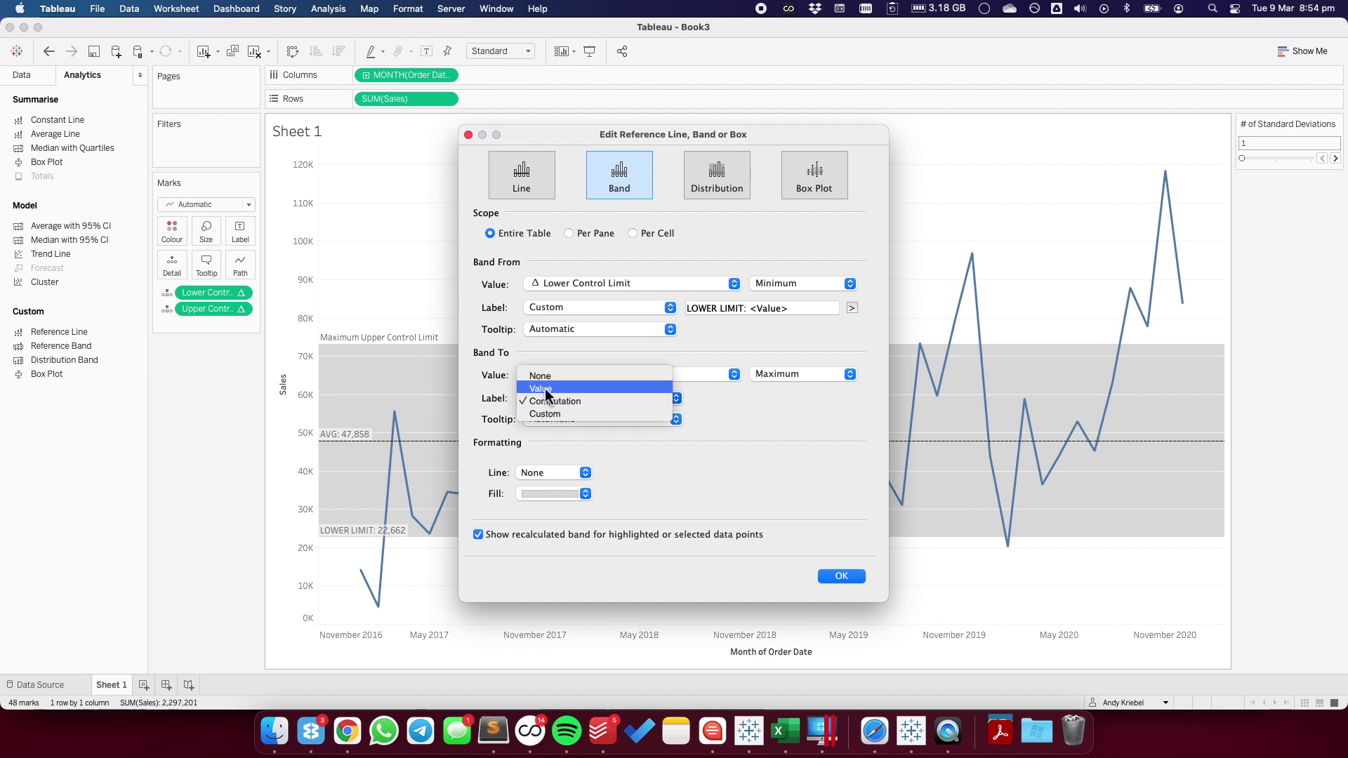
{"action": "left_click", "coordinate": [547, 414]}
{"action": "left_click", "coordinate": [719, 400]}
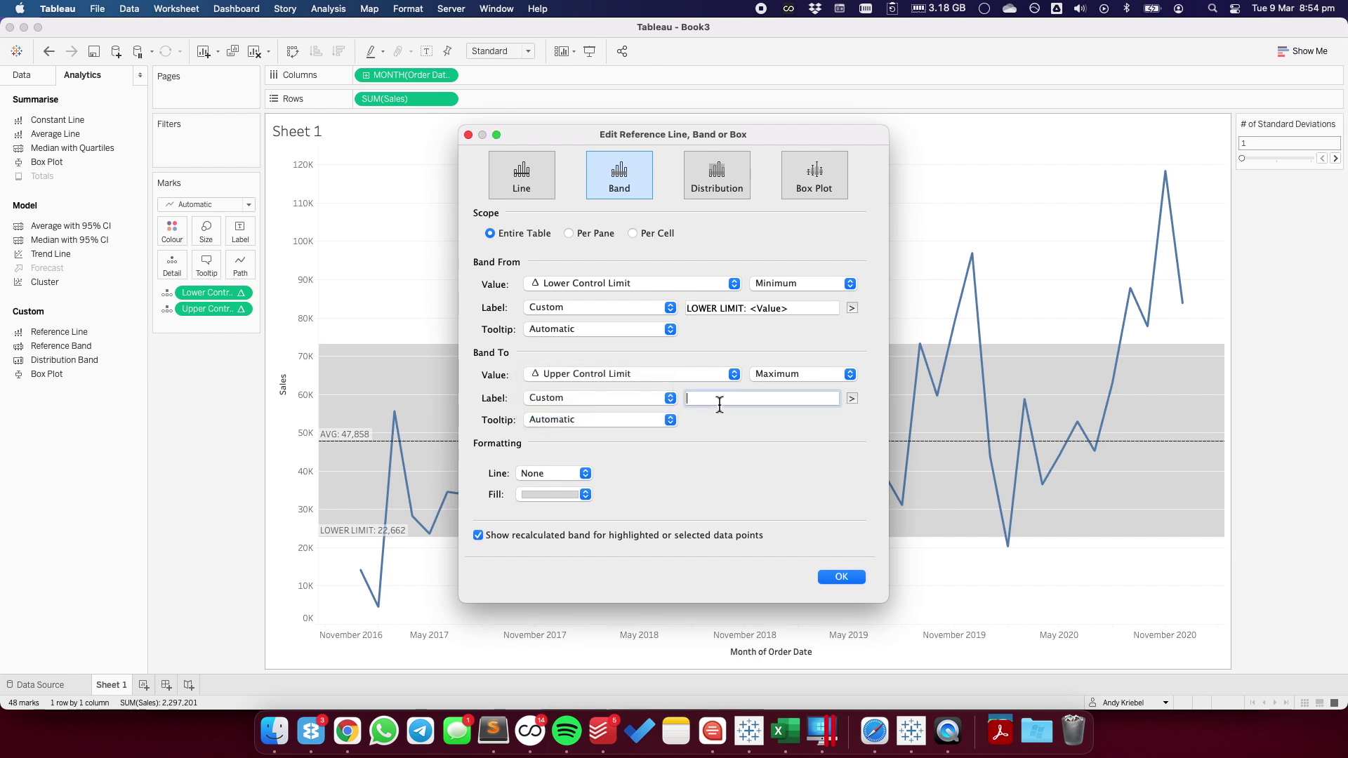
{"action": "type", "text": "UPPER LIMIT:"}
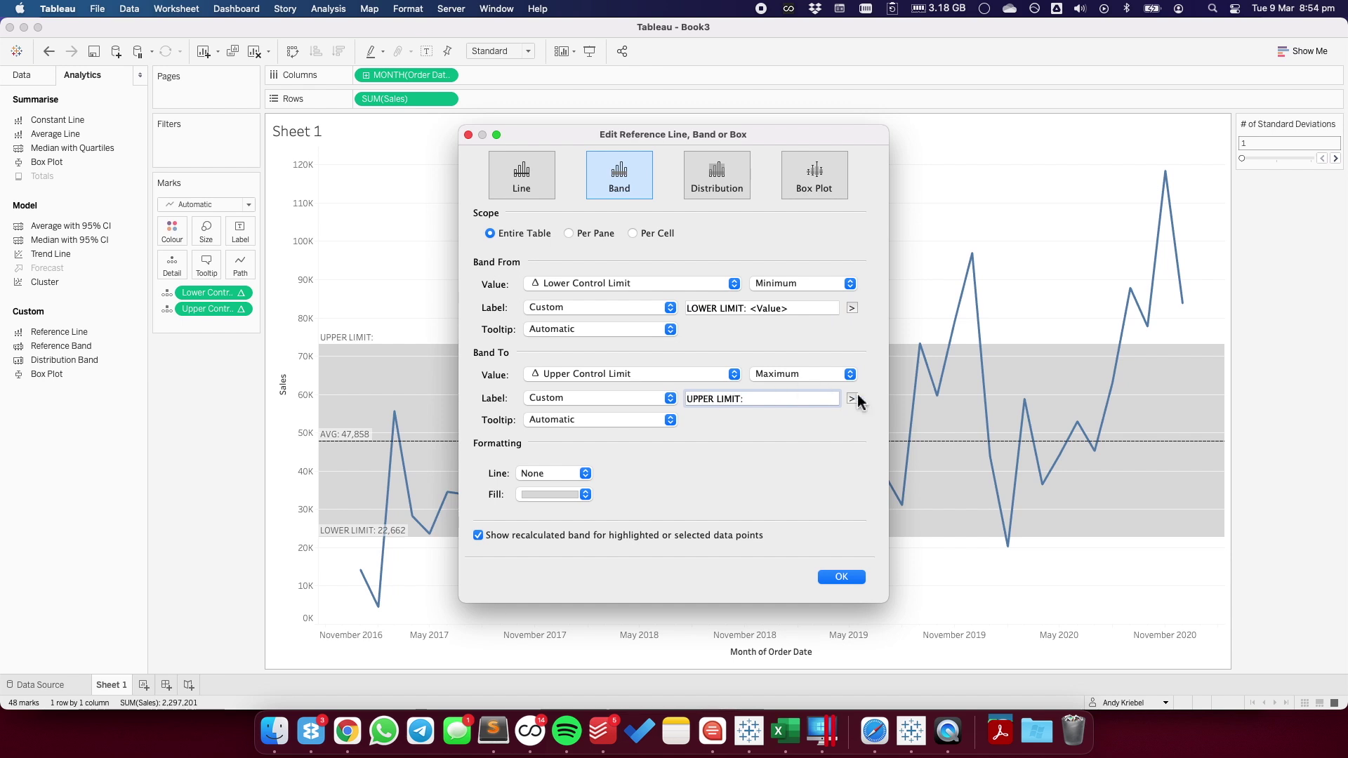
{"action": "left_click", "coordinate": [852, 398]}
{"action": "left_click", "coordinate": [866, 473]}
Step: Format the band with dashed lines and a very light grey fill, without a recalculated band for selected points
{"action": "left_click", "coordinate": [549, 473]}
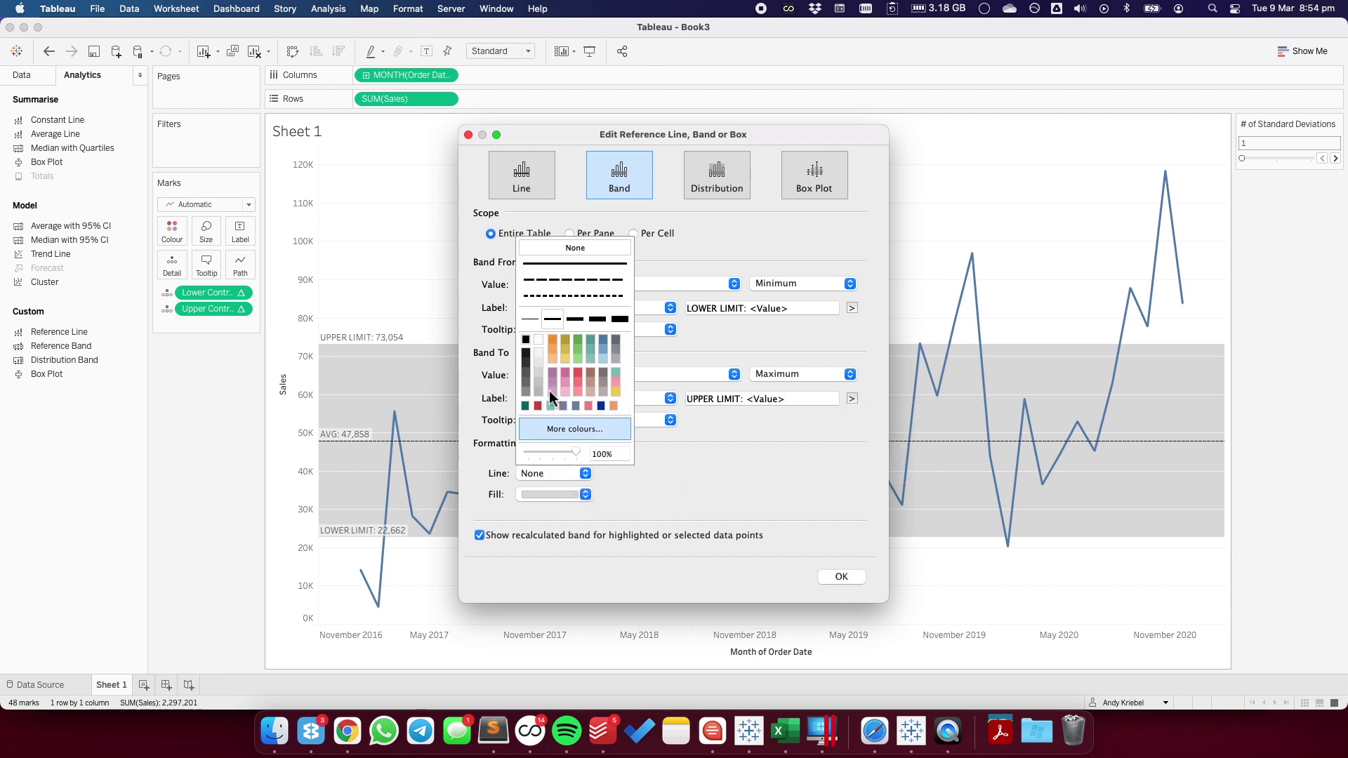
{"action": "left_click", "coordinate": [558, 281]}
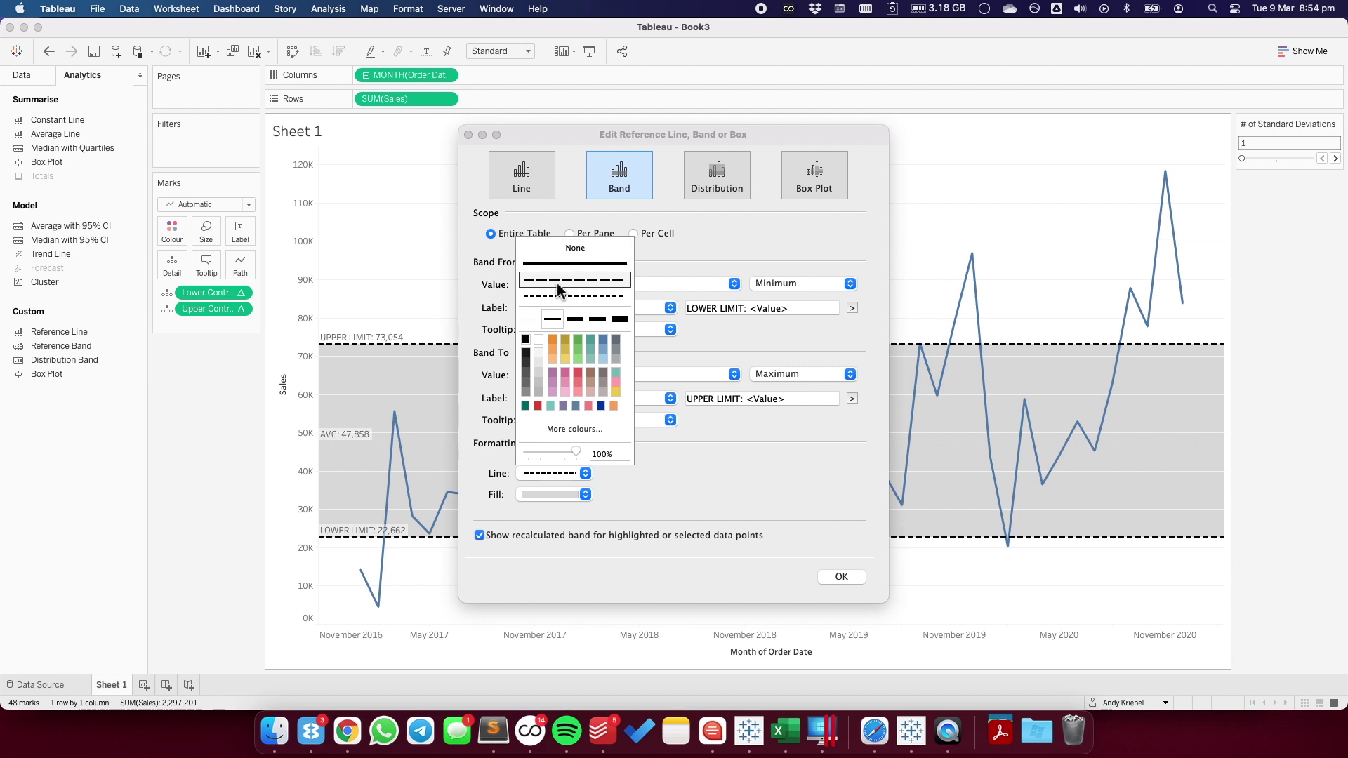
{"action": "left_click", "coordinate": [681, 466]}
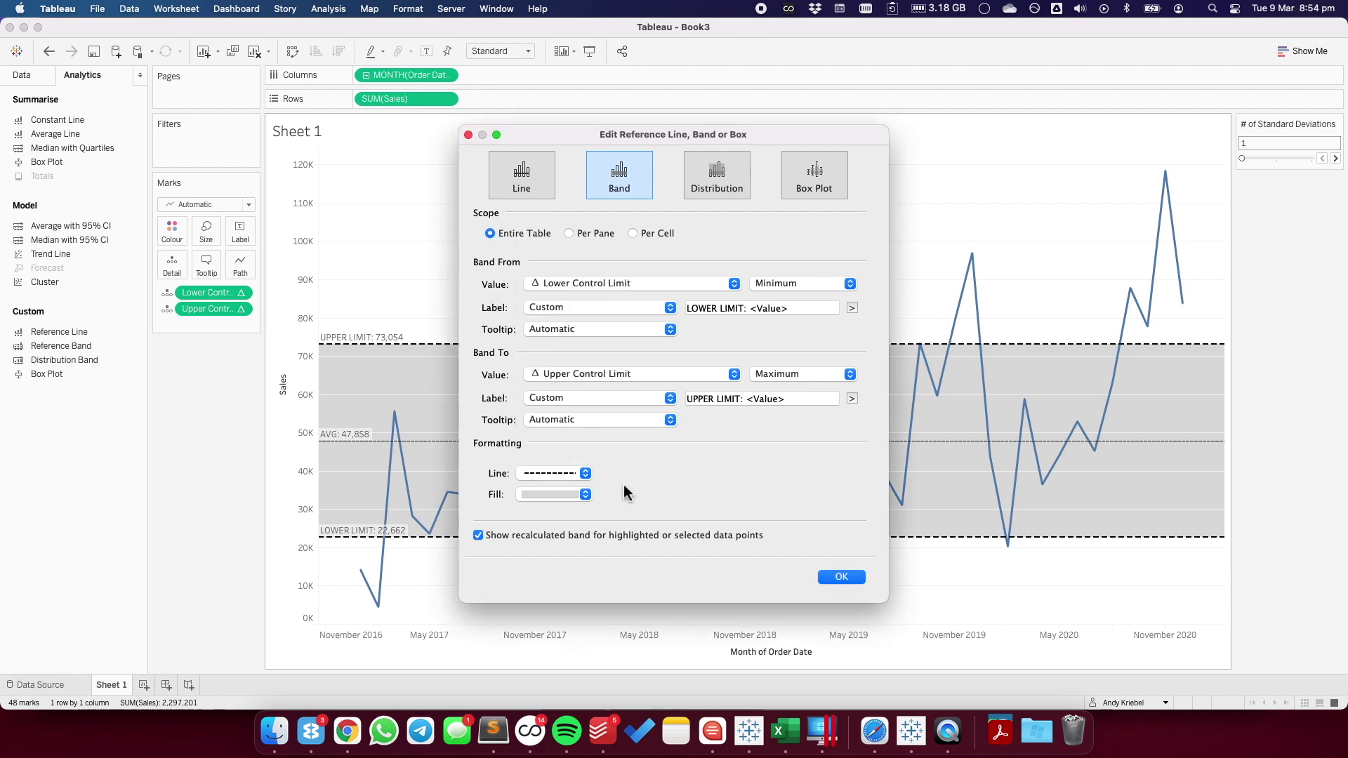
{"action": "left_click", "coordinate": [555, 496]}
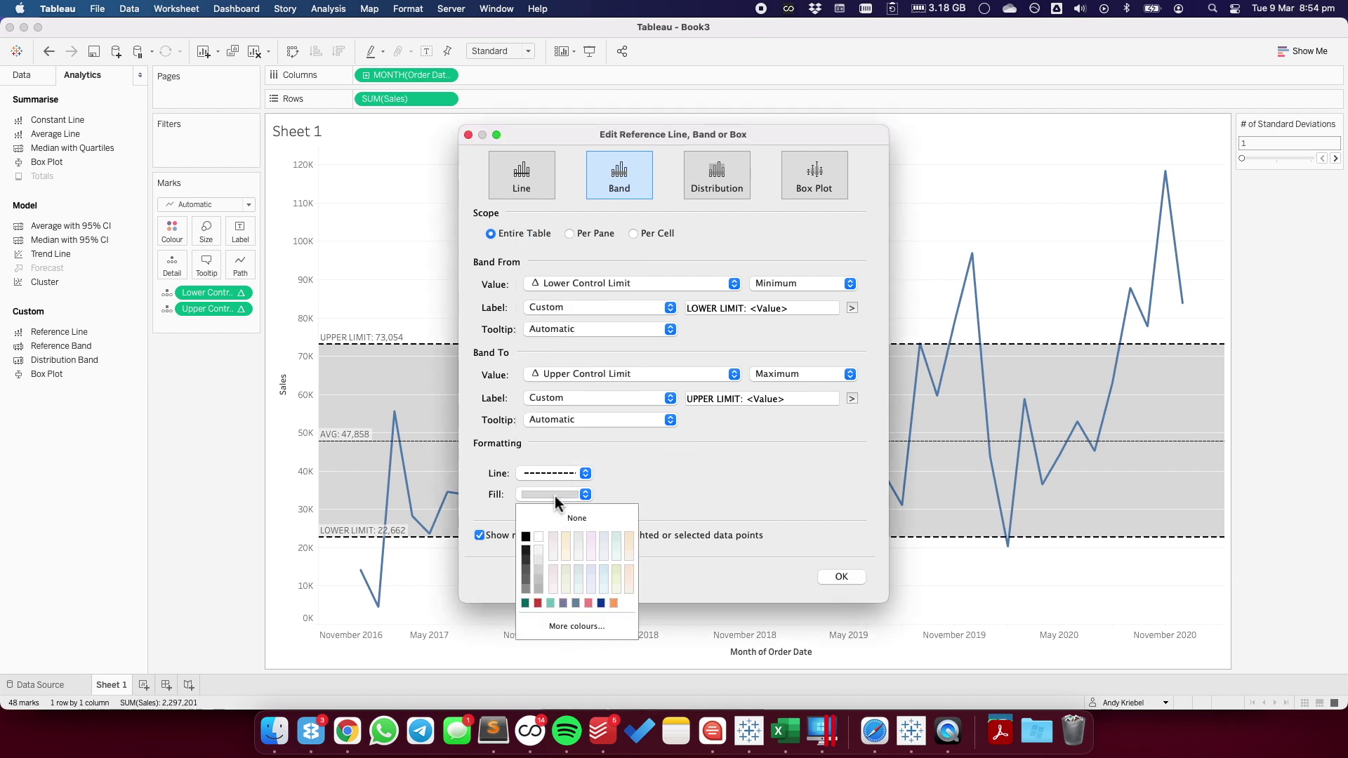
{"action": "left_click", "coordinate": [540, 549]}
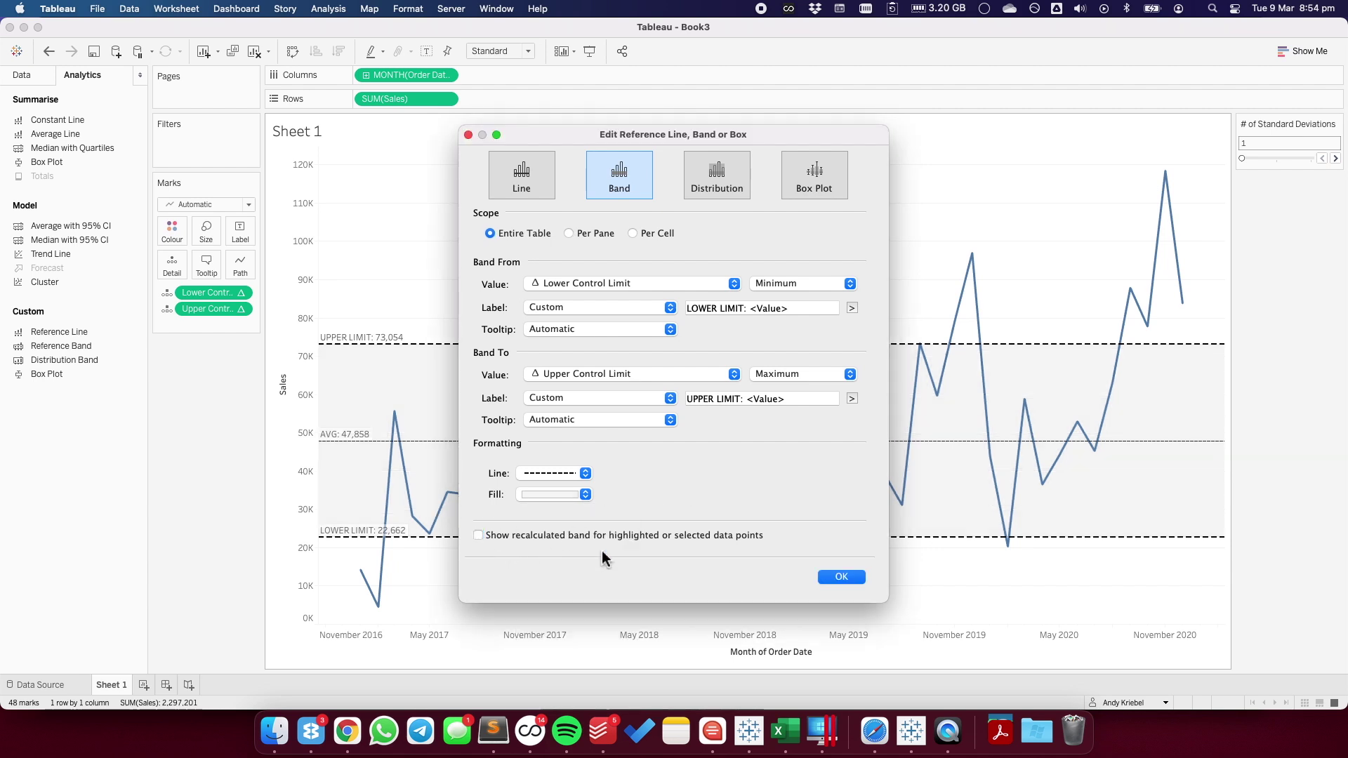
{"action": "left_click", "coordinate": [828, 577]}
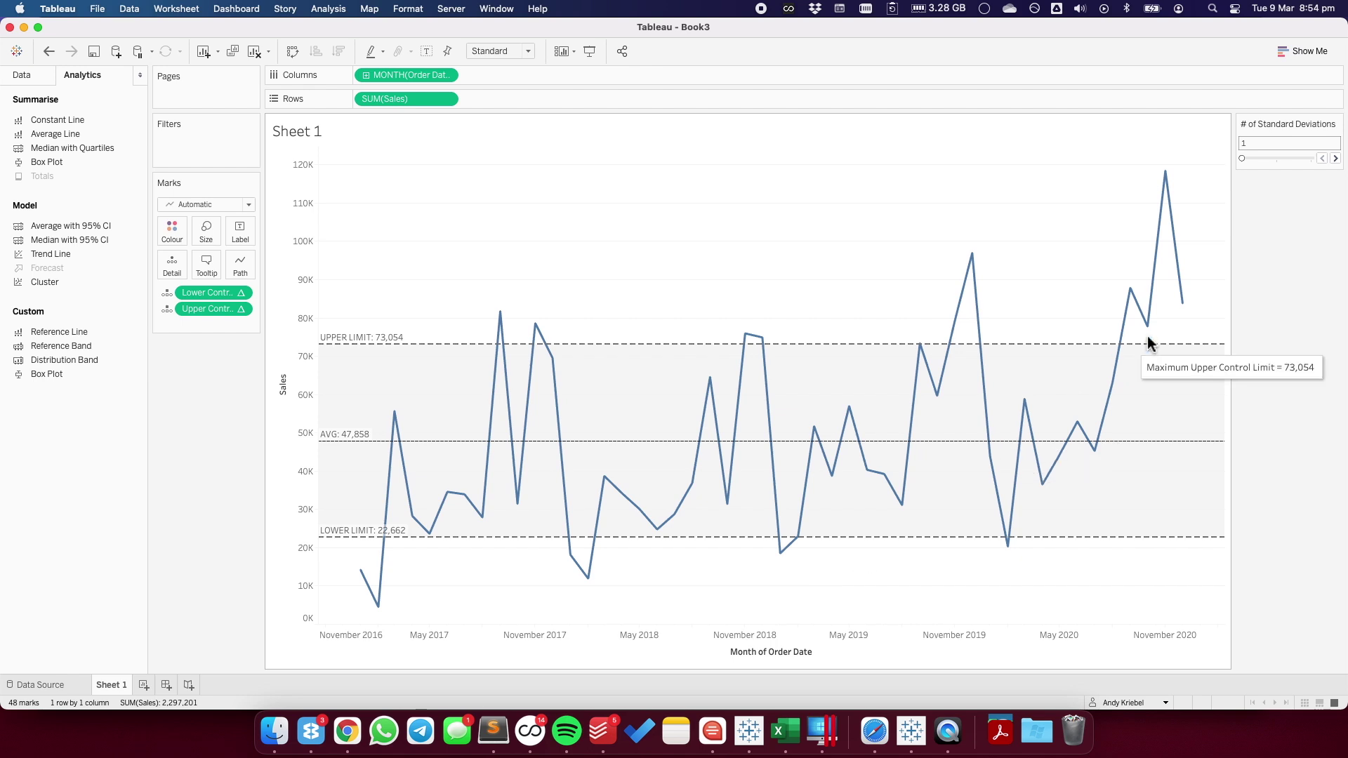
Step: Test the control limits with the standard deviations parameter at 2 and 3, and return it to 1
{"action": "left_click", "coordinate": [1336, 159]}
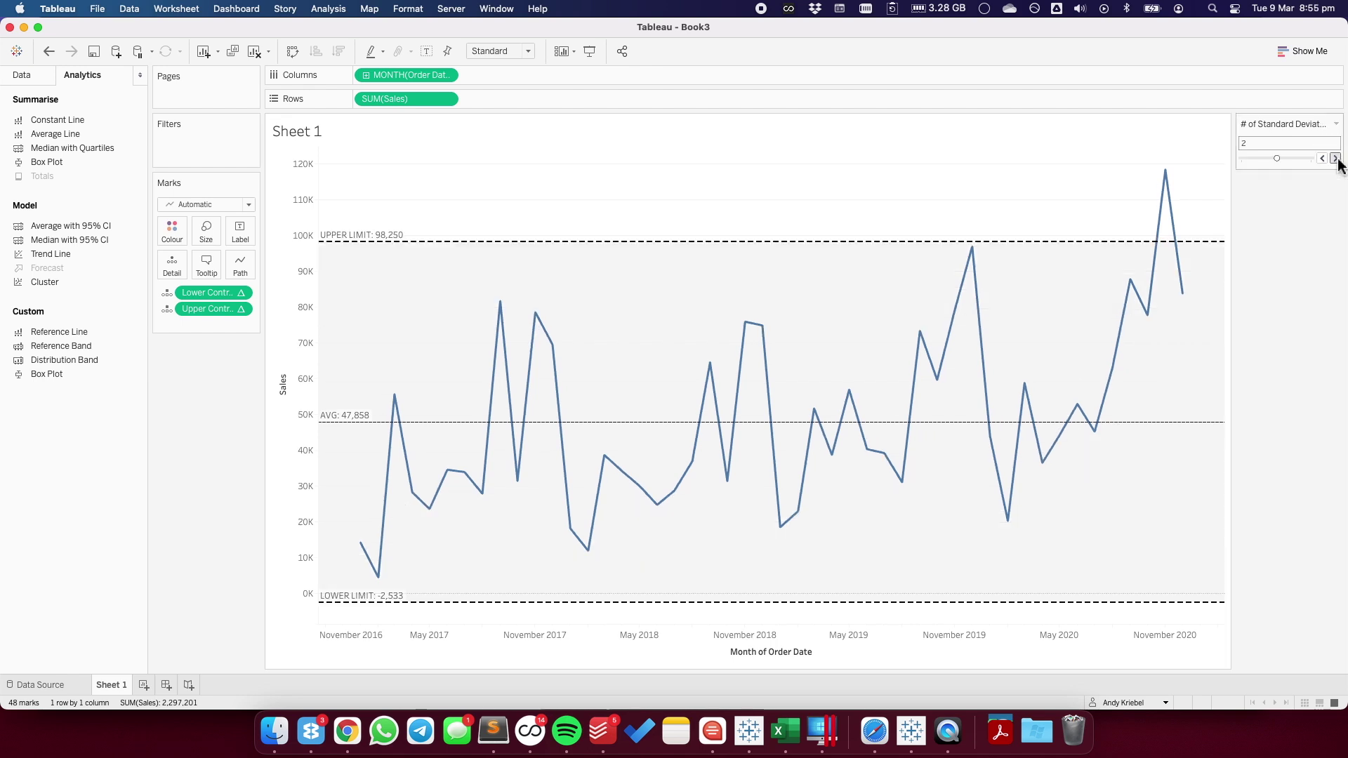
{"action": "left_click", "coordinate": [1336, 159]}
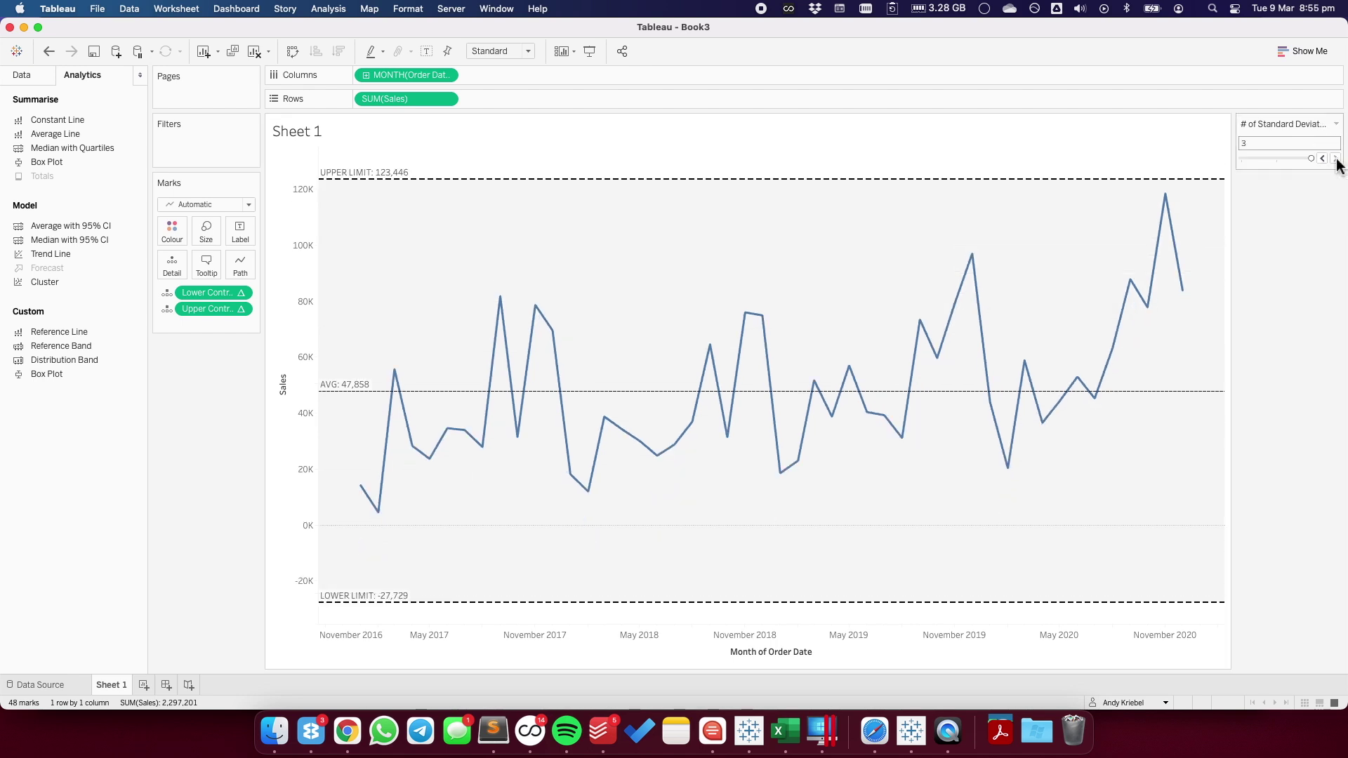
{"action": "left_click", "coordinate": [1322, 160]}
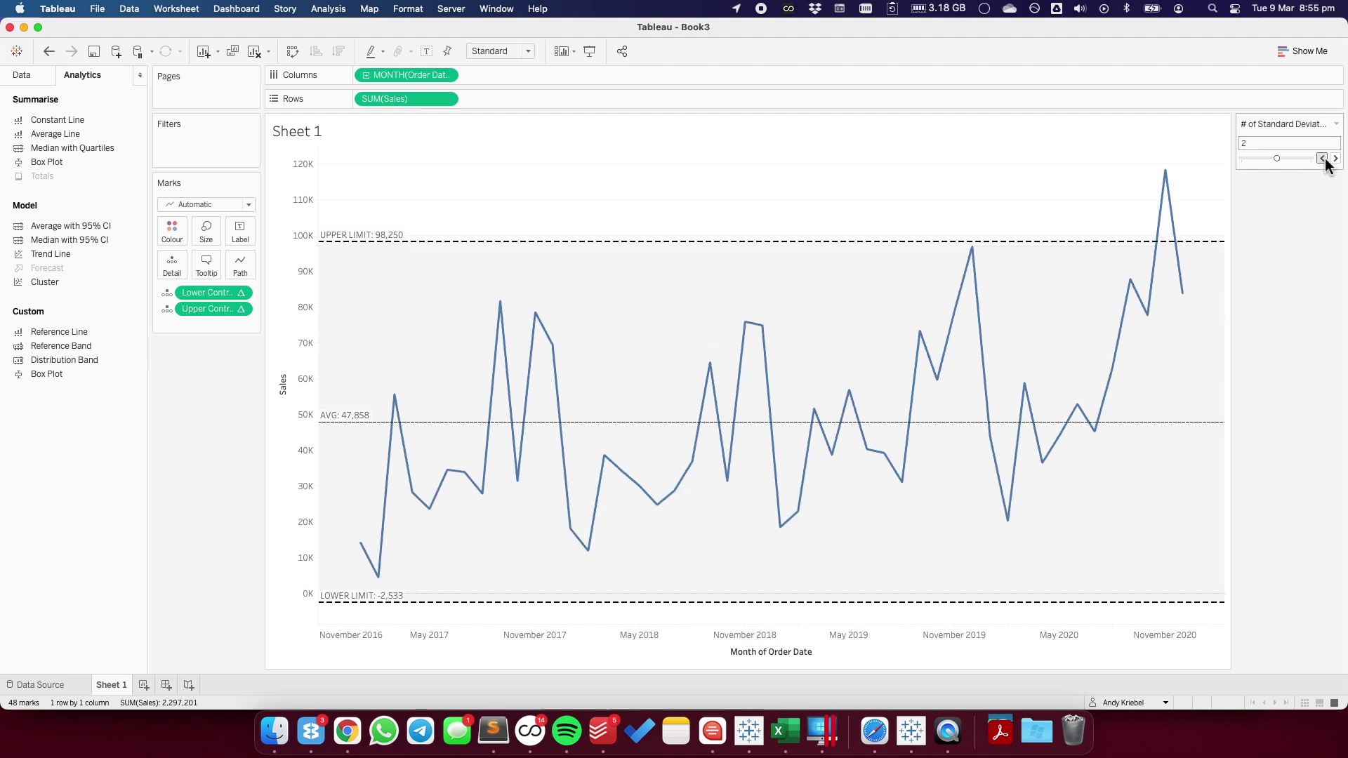
{"action": "left_click", "coordinate": [1323, 159]}
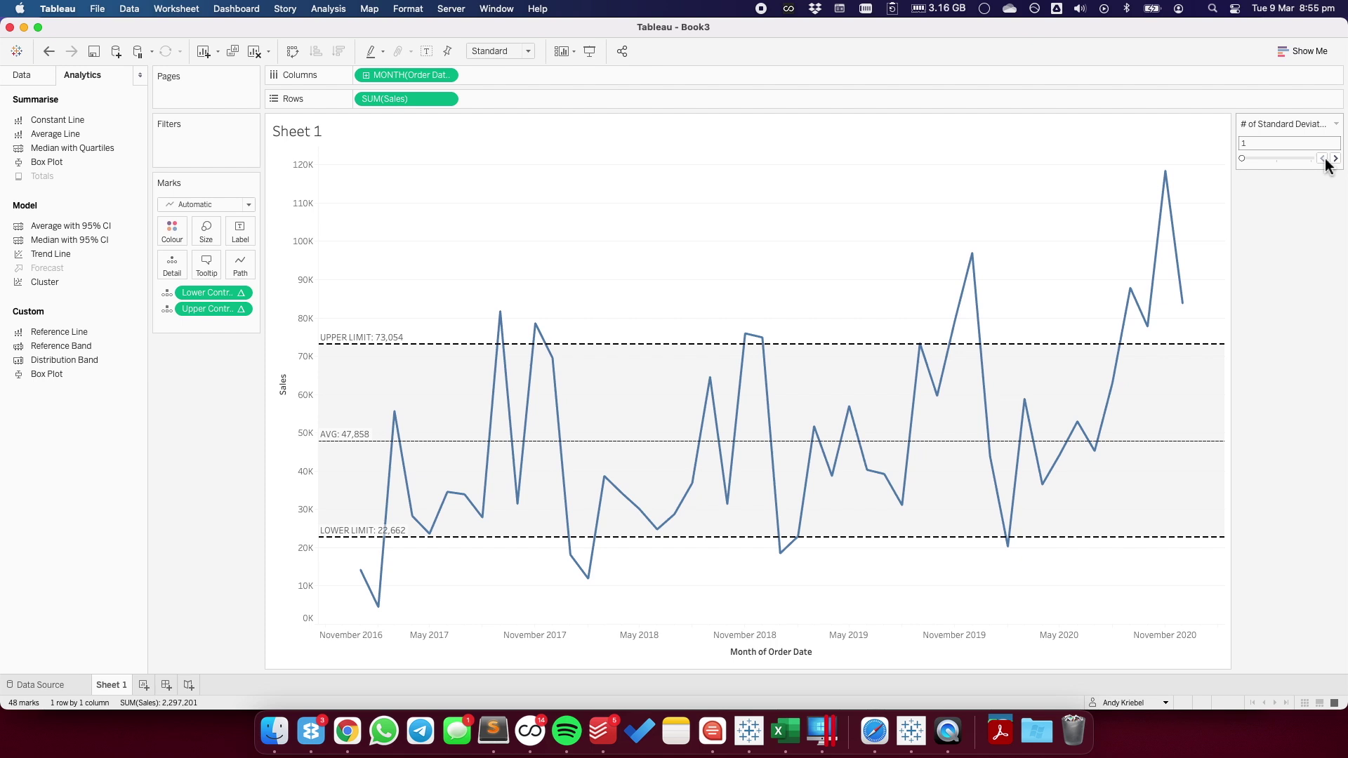
Step: Select the data points above the upper limit to examine them, clear the selection and return to the data fields
{"action": "left_click_drag", "start_coordinate": [457, 165], "coordinate": [1206, 344]}
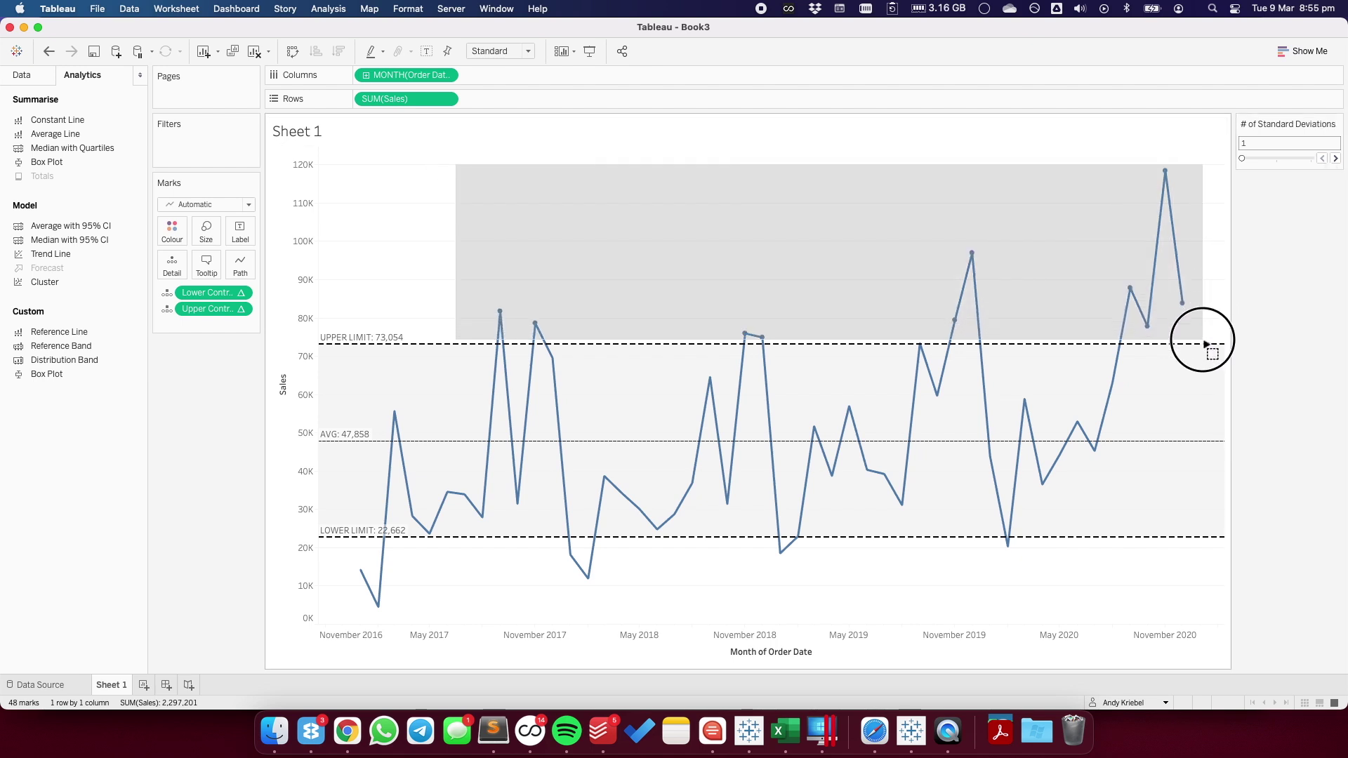
{"action": "left_click_drag", "start_coordinate": [1206, 344], "coordinate": [1206, 344]}
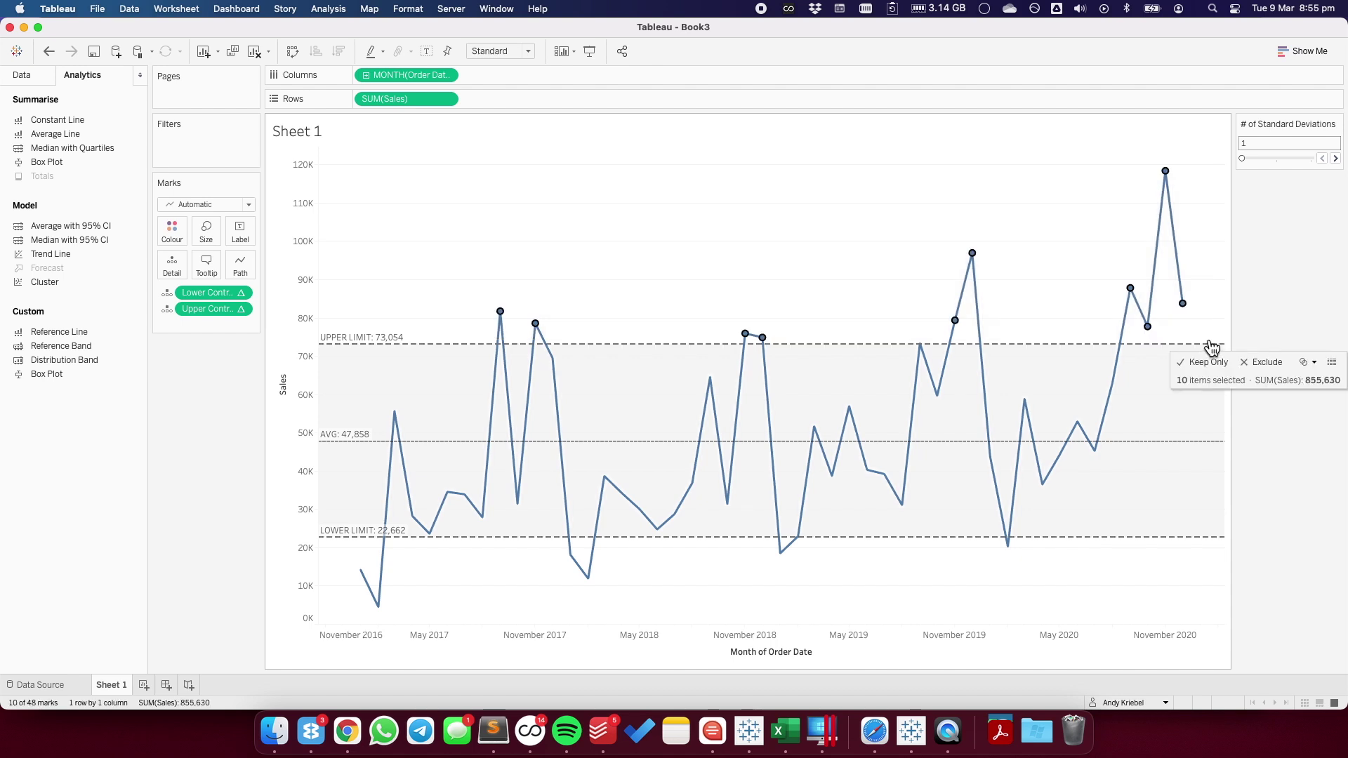
{"action": "left_click", "coordinate": [588, 273]}
{"action": "left_click", "coordinate": [22, 75]}
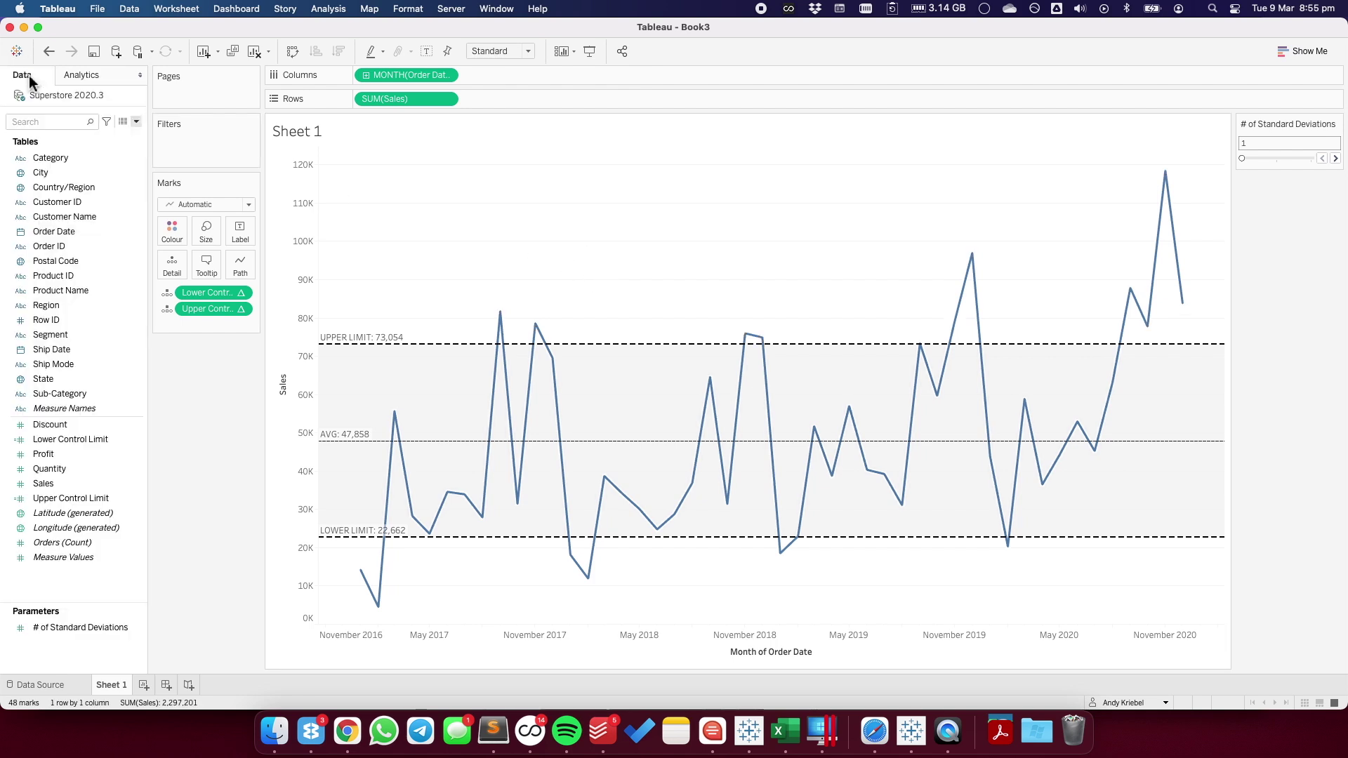
Step: Create a new calculated field named "Outside Control Limits"
{"action": "left_click", "coordinate": [136, 121]}
{"action": "left_click", "coordinate": [116, 139]}
{"action": "type", "text": "O"}
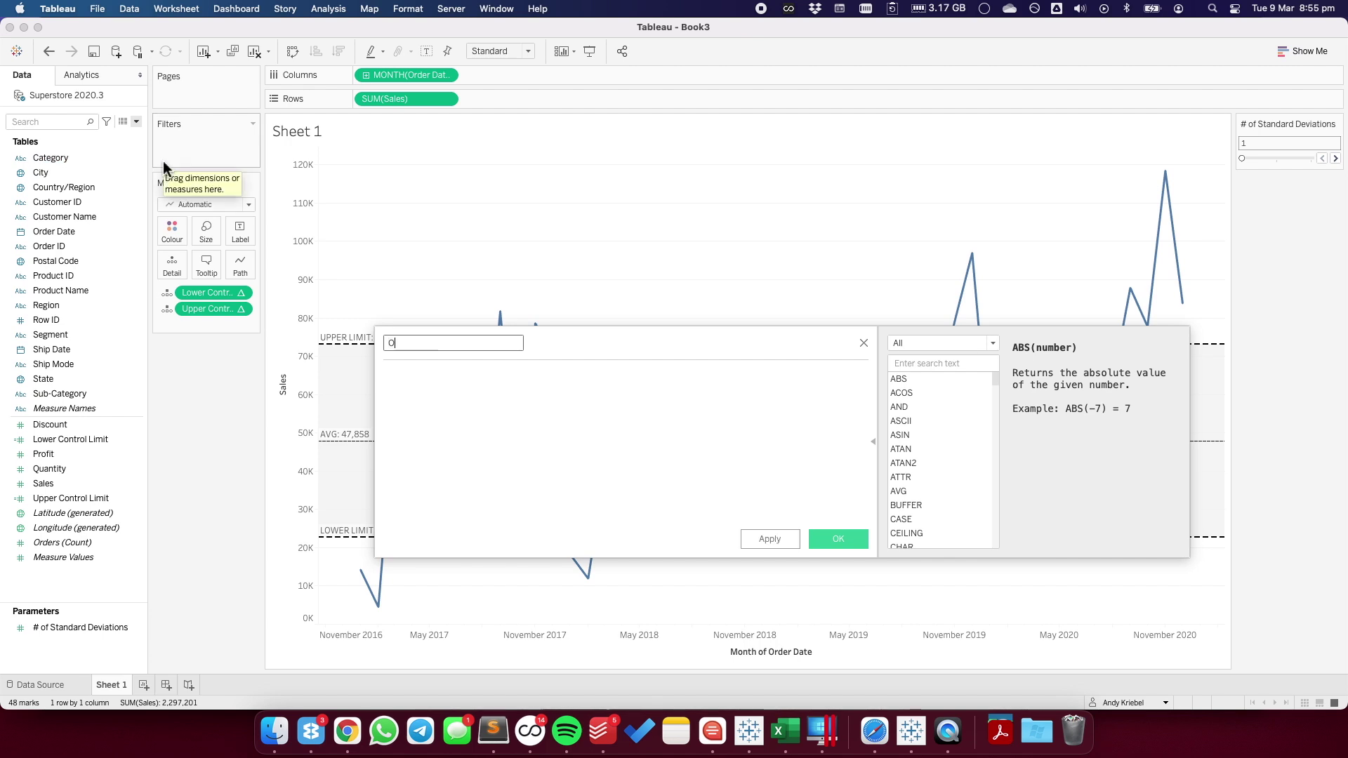
{"action": "type", "text": "utside Control Limits"}
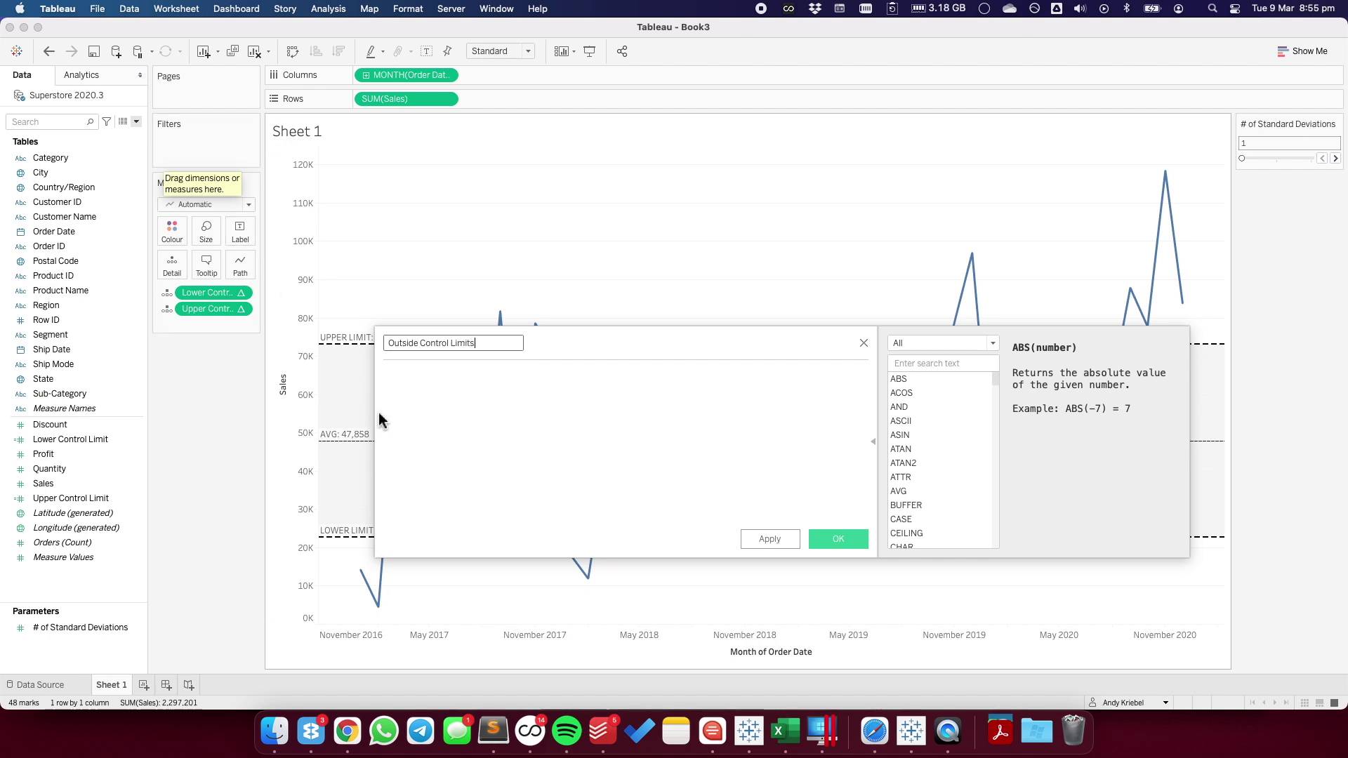
Step: Begin the formula with the upper condition IF SUM([Sales]) > [Upper Control Limit]
{"action": "left_click", "coordinate": [452, 442]}
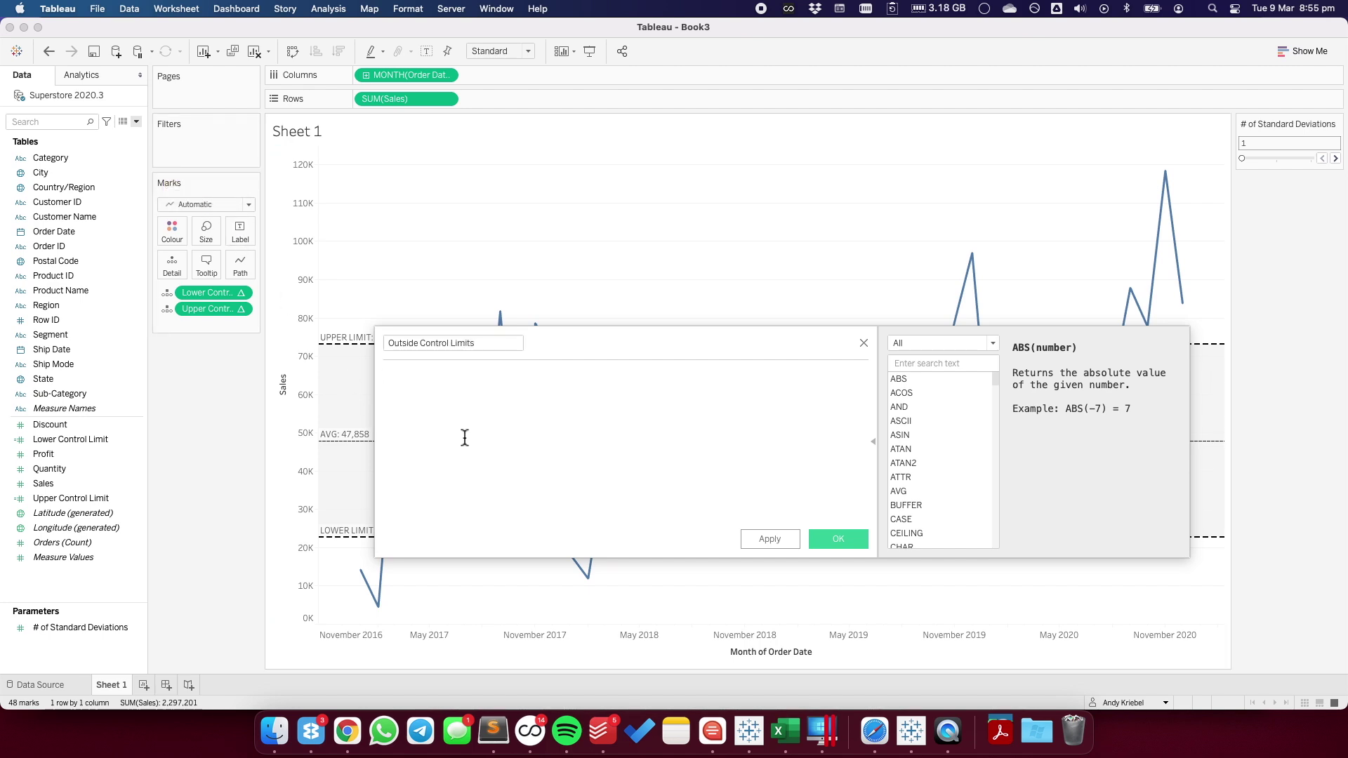
{"action": "type", "text": "IF SUM([Sales])"}
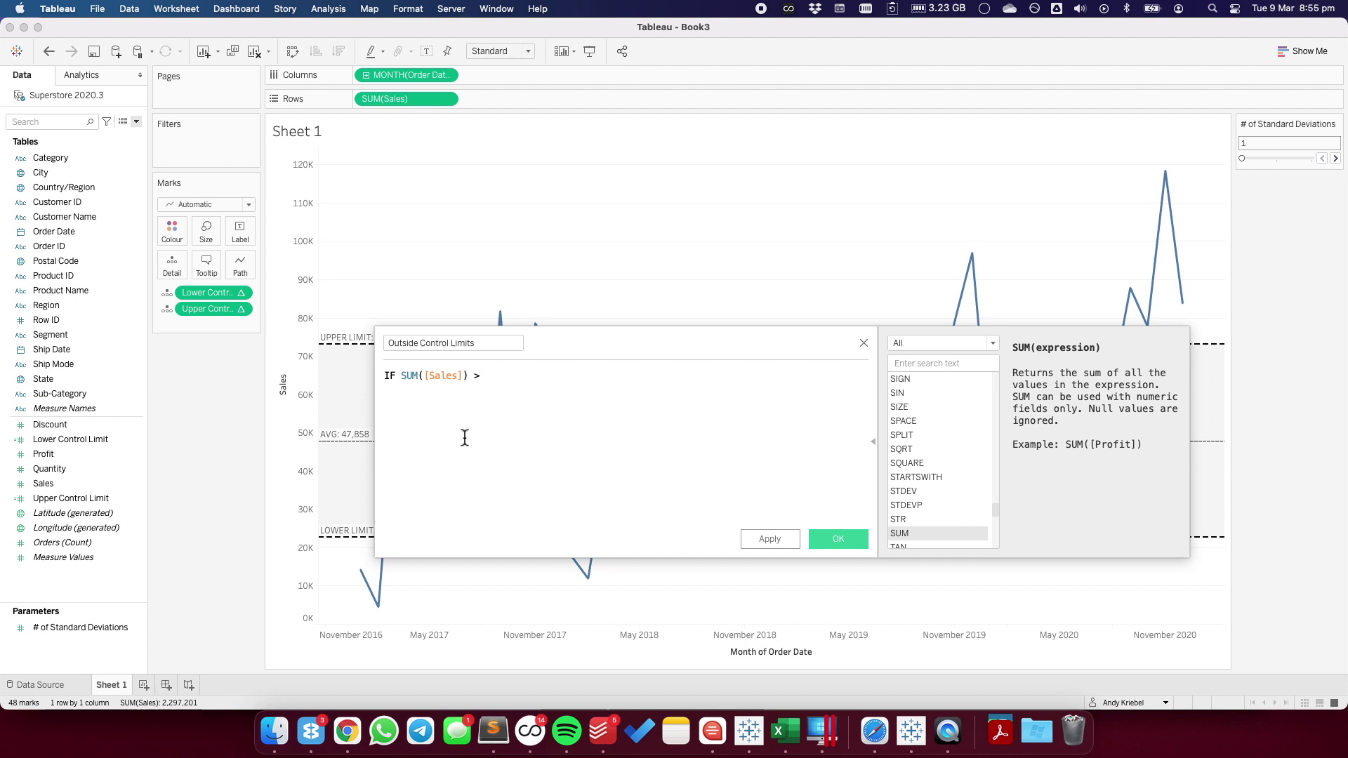
{"action": "type", "text": " > up"}
{"action": "key", "text": "Down"}
{"action": "key", "text": "Return"}
{"action": "key", "text": "Return"}
Step: Add the alternative lower condition OR SUM([Sales]) < [Lower Control Limit] to the formula
{"action": "type", "text": "OR SUM([Sales])"}
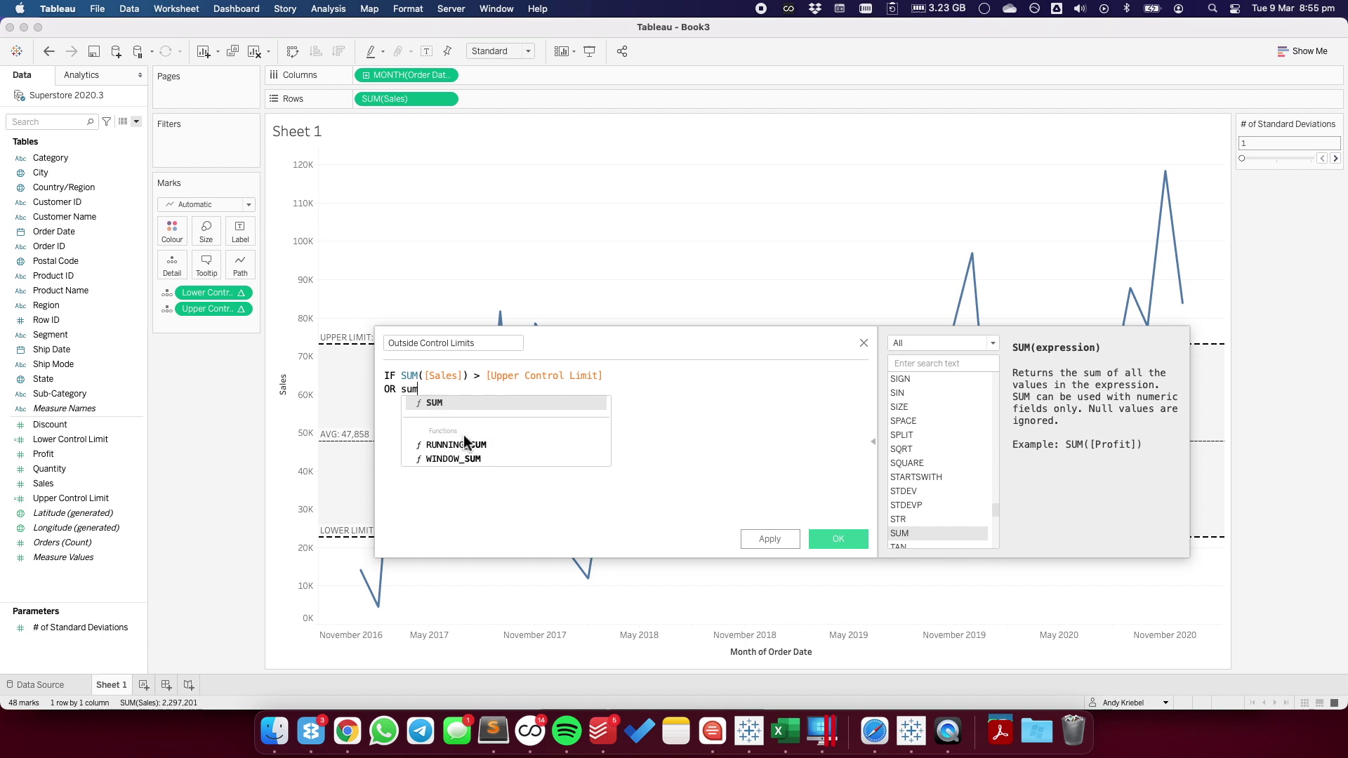
{"action": "type", "text": " < "}
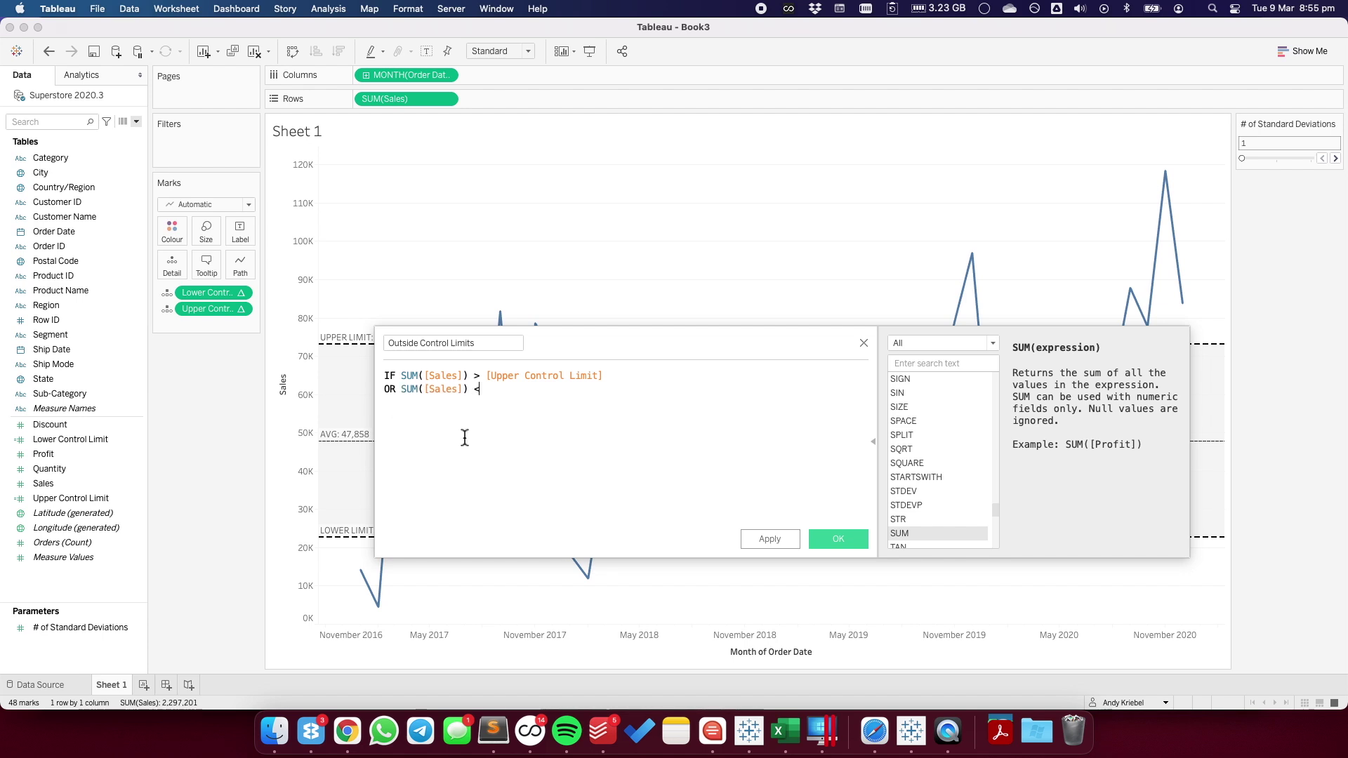
{"action": "type", "text": "lo"}
{"action": "key", "text": "Down"}
{"action": "key", "text": "Return"}
{"action": "key", "text": "Return"}
Step: Complete the formula with THEN SUM([Sales]) and END, and save the calculated field
{"action": "type", "text": "THEN SUM([Sales])"}
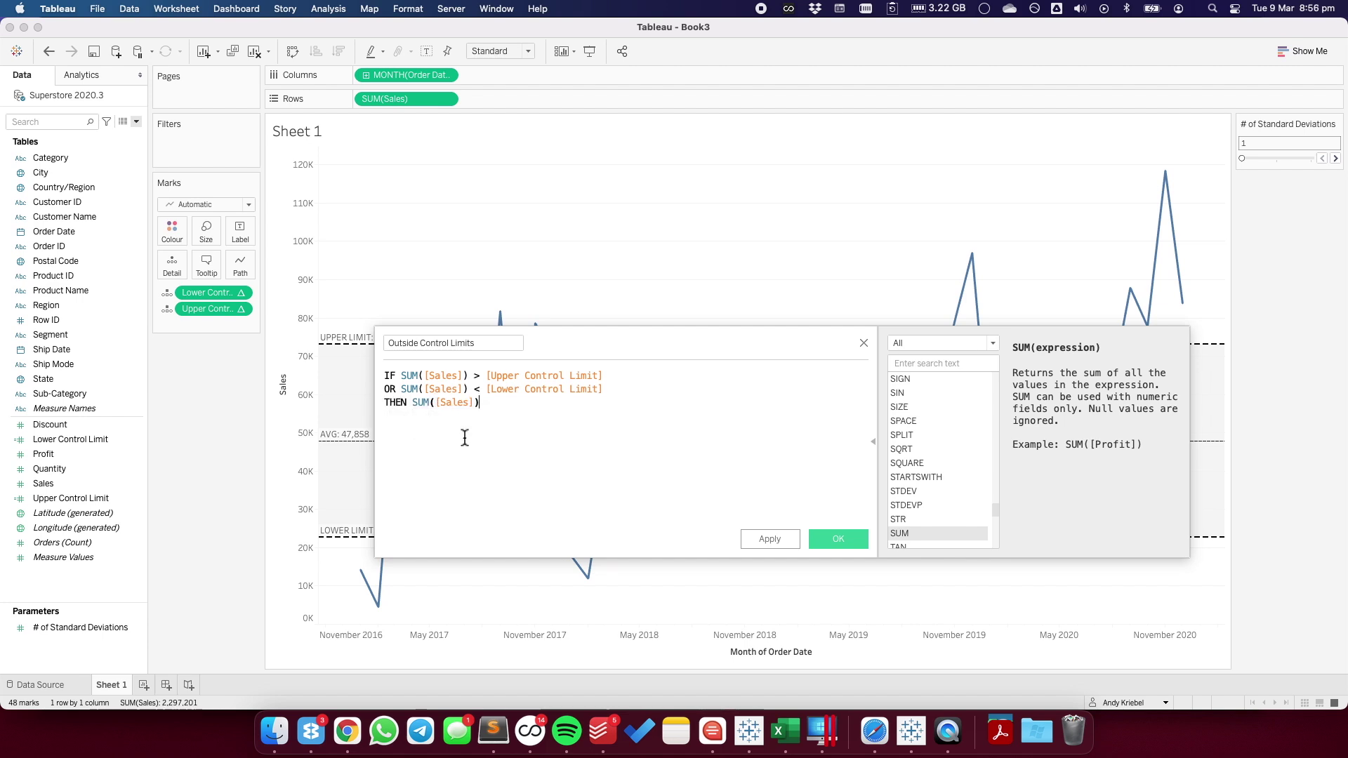
{"action": "key", "text": "Return"}
{"action": "type", "text": "END"}
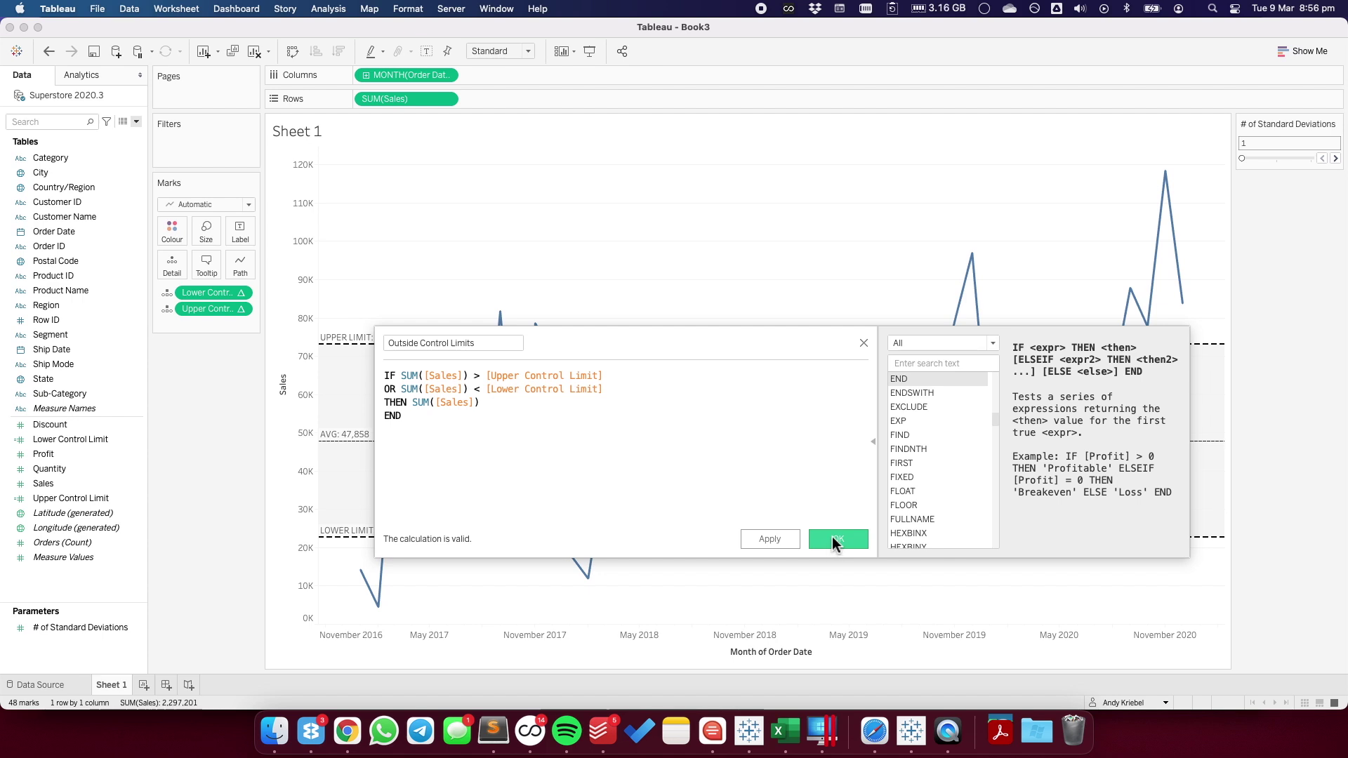
{"action": "left_click", "coordinate": [829, 539]}
Step: Add Outside Control Limits to the rows after SUM(Sales) and show its marks as circles
{"action": "left_click_drag", "start_coordinate": [70, 454], "coordinate": [522, 99]}
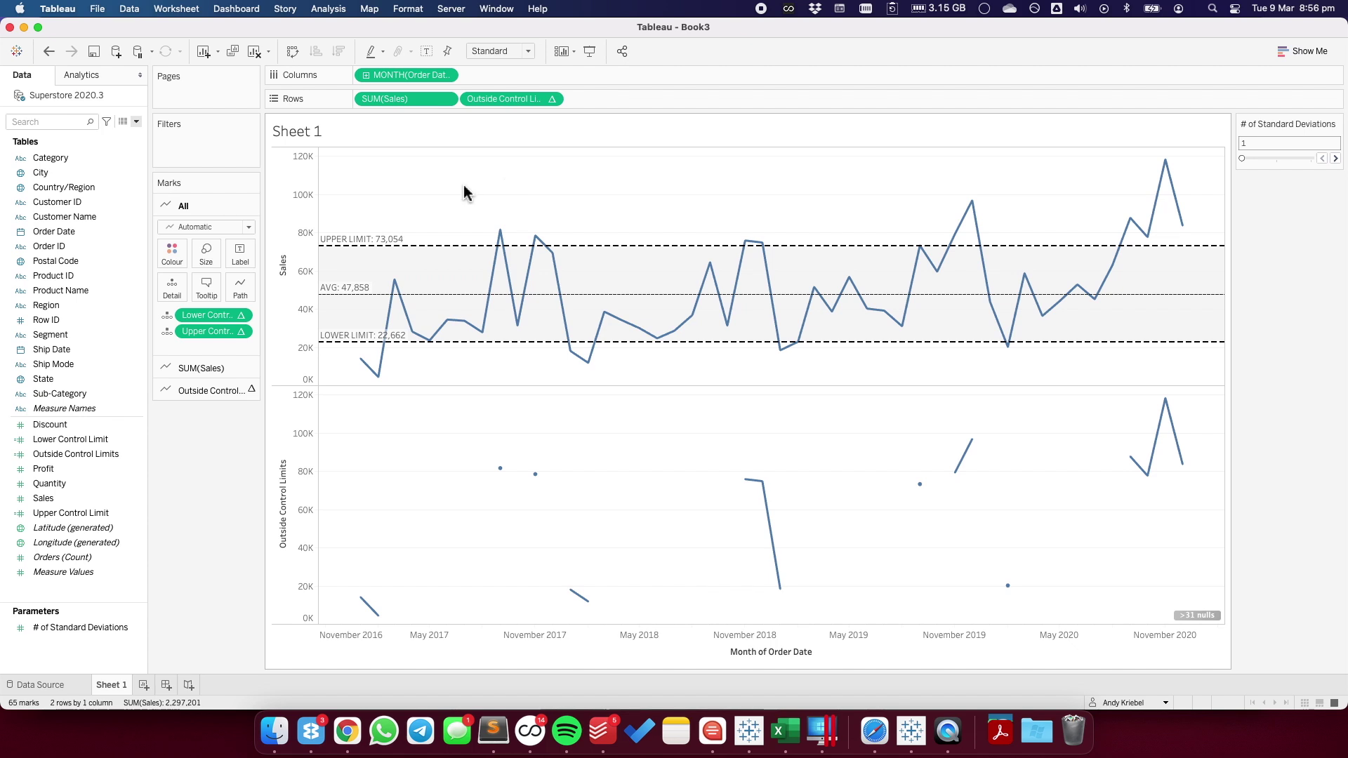
{"action": "left_click", "coordinate": [211, 391]}
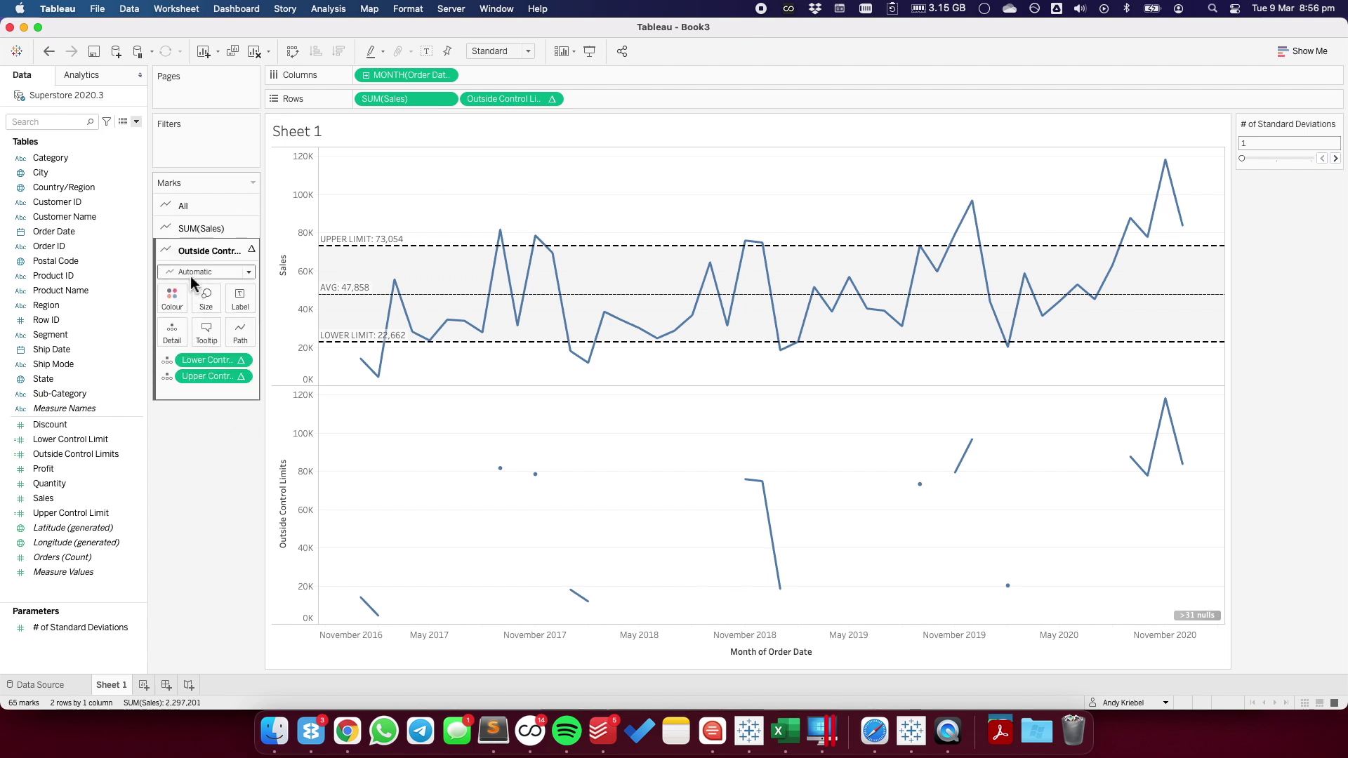
{"action": "left_click", "coordinate": [191, 275]}
{"action": "left_click", "coordinate": [188, 371]}
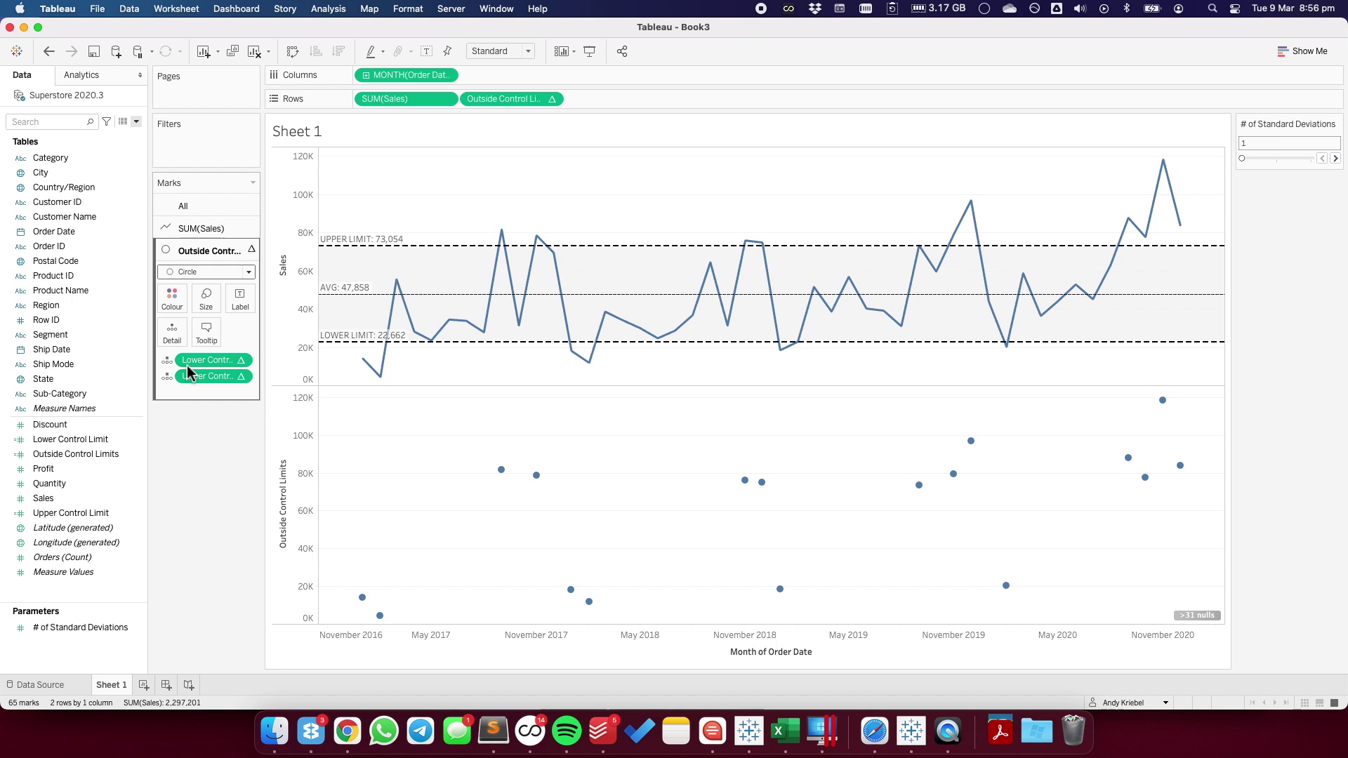
Step: Set the mark type of SUM(Sales) explicitly to Line
{"action": "left_click", "coordinate": [187, 228]}
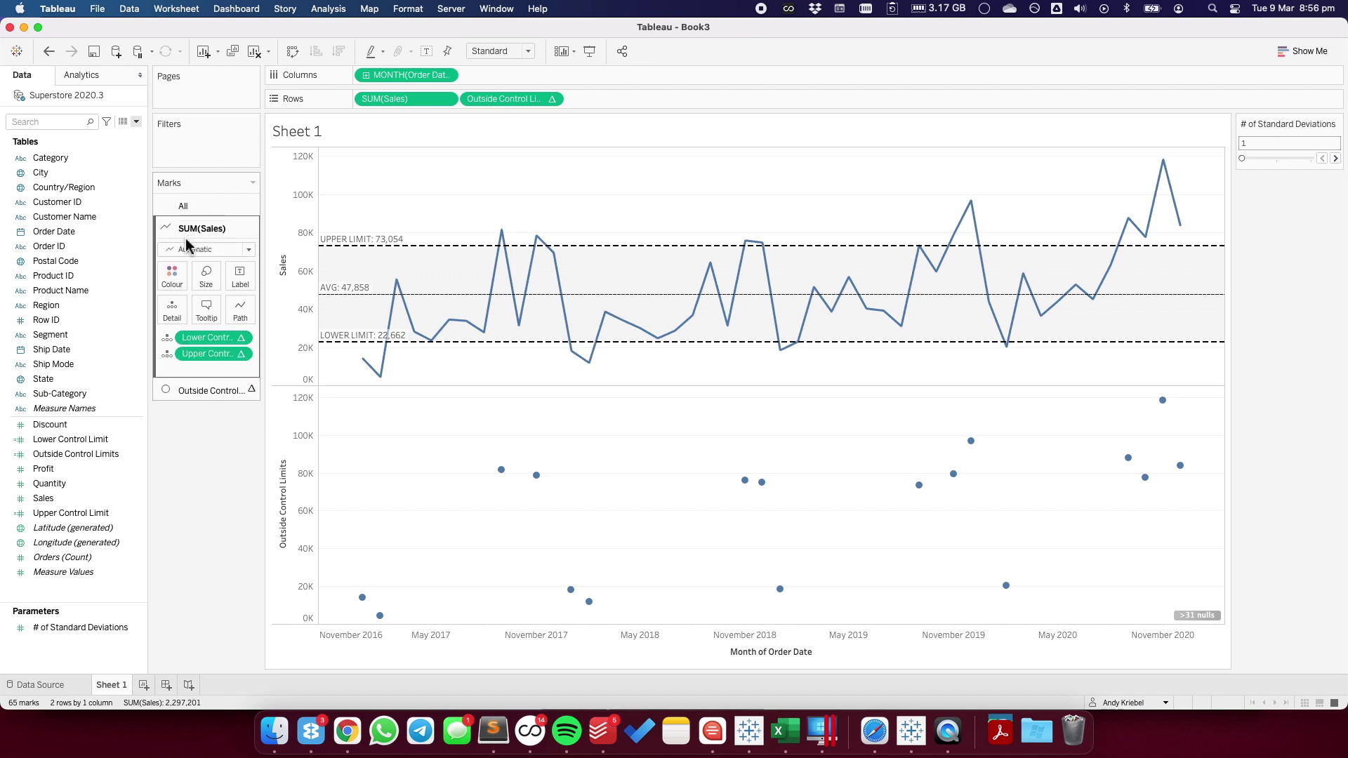
{"action": "left_click", "coordinate": [187, 247]}
{"action": "left_click", "coordinate": [185, 298]}
{"action": "left_click", "coordinate": [617, 443]}
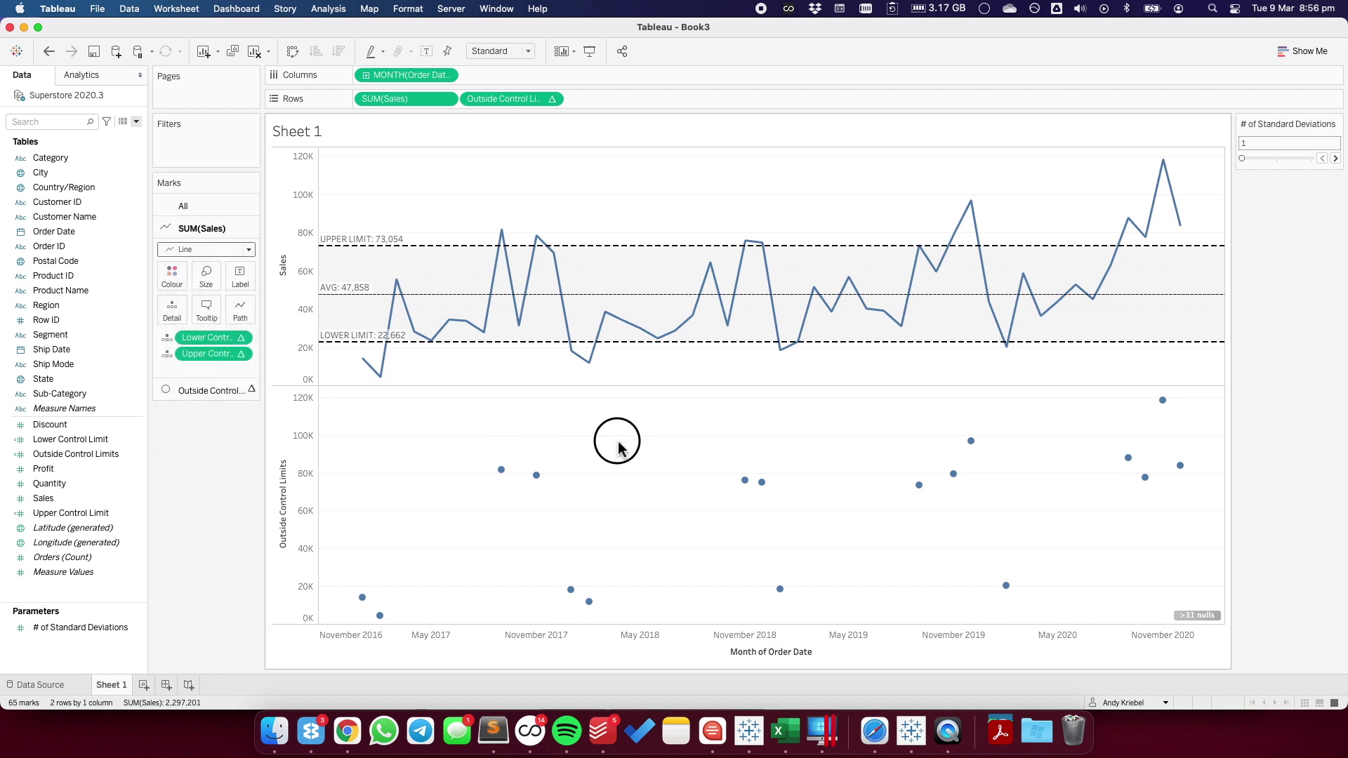
Step: Combine Outside Control Limits with Sales in a dual-axis chart and synchronise the two axes
{"action": "left_click", "coordinate": [554, 99]}
{"action": "left_click", "coordinate": [511, 359]}
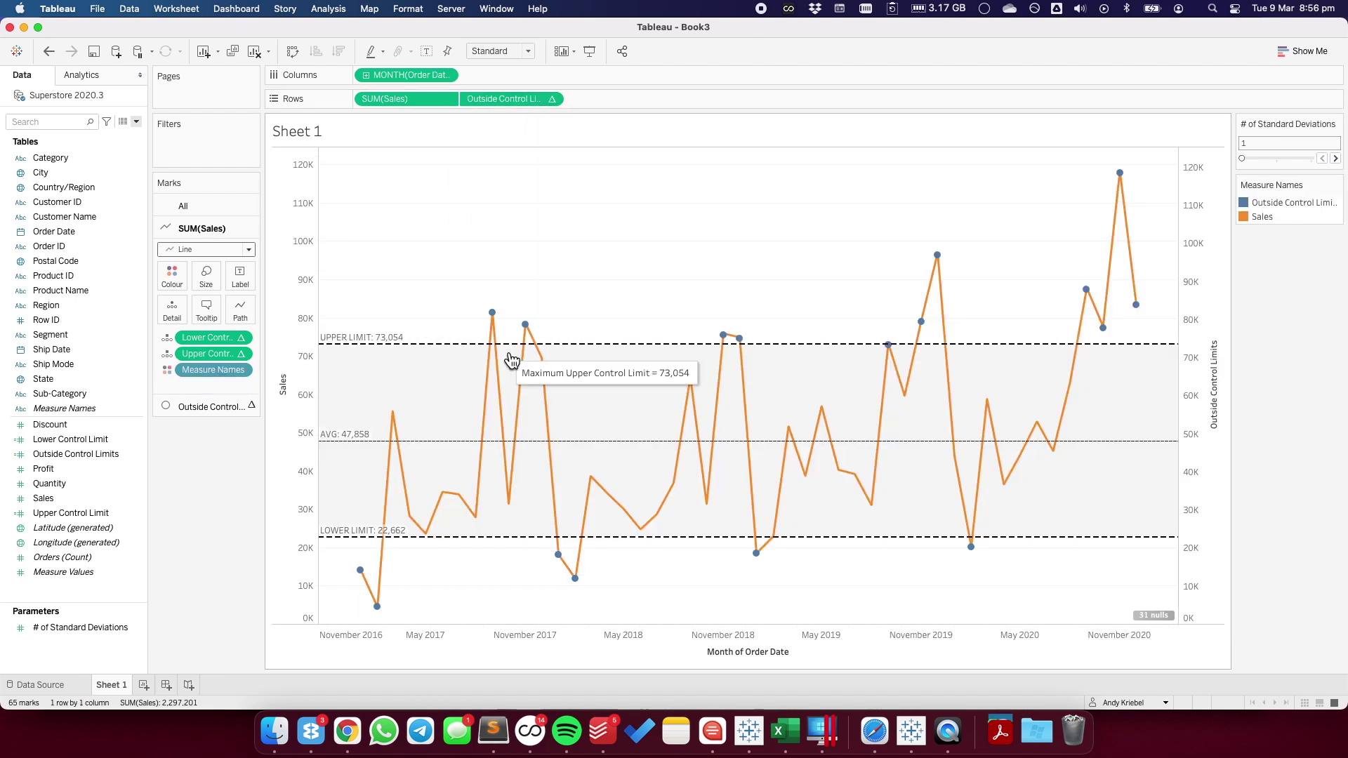
{"action": "right_click", "coordinate": [1201, 366]}
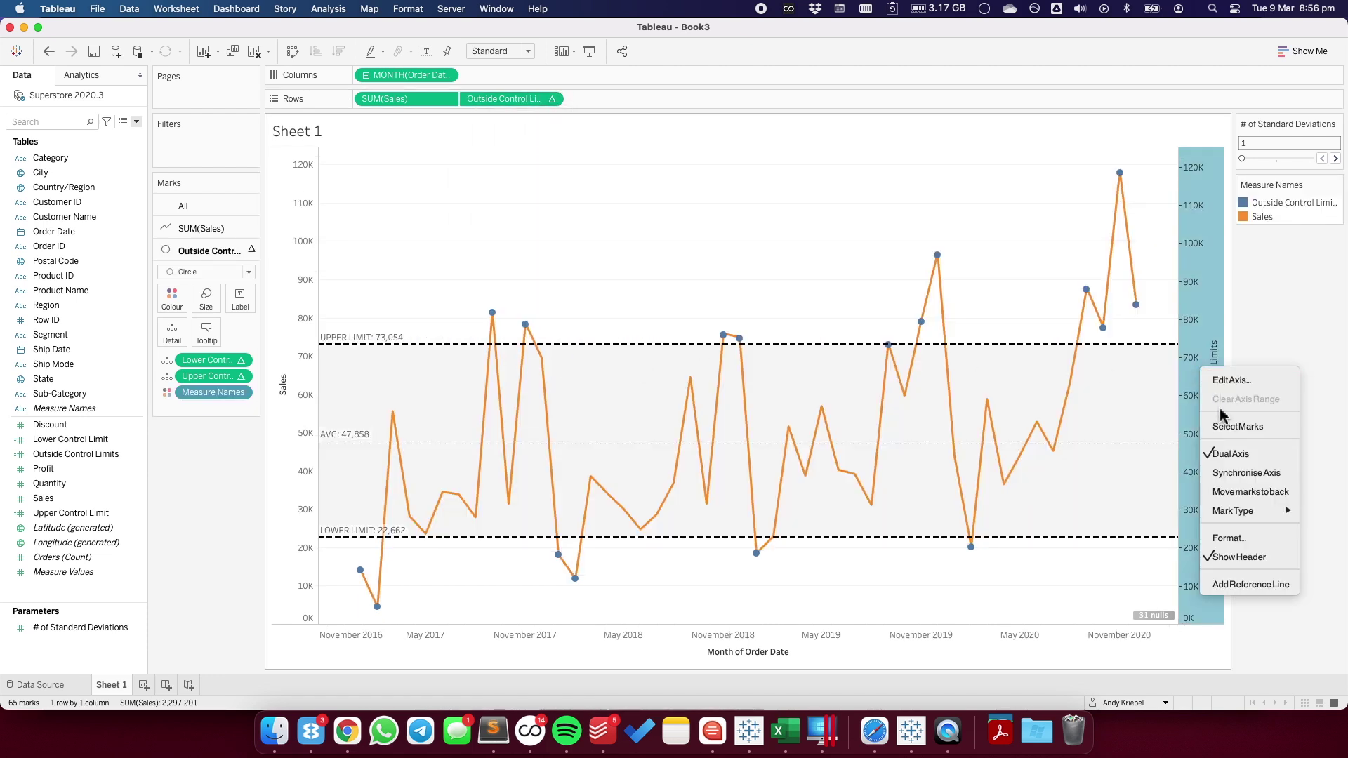
{"action": "left_click", "coordinate": [1235, 474]}
{"action": "left_click", "coordinate": [781, 275]}
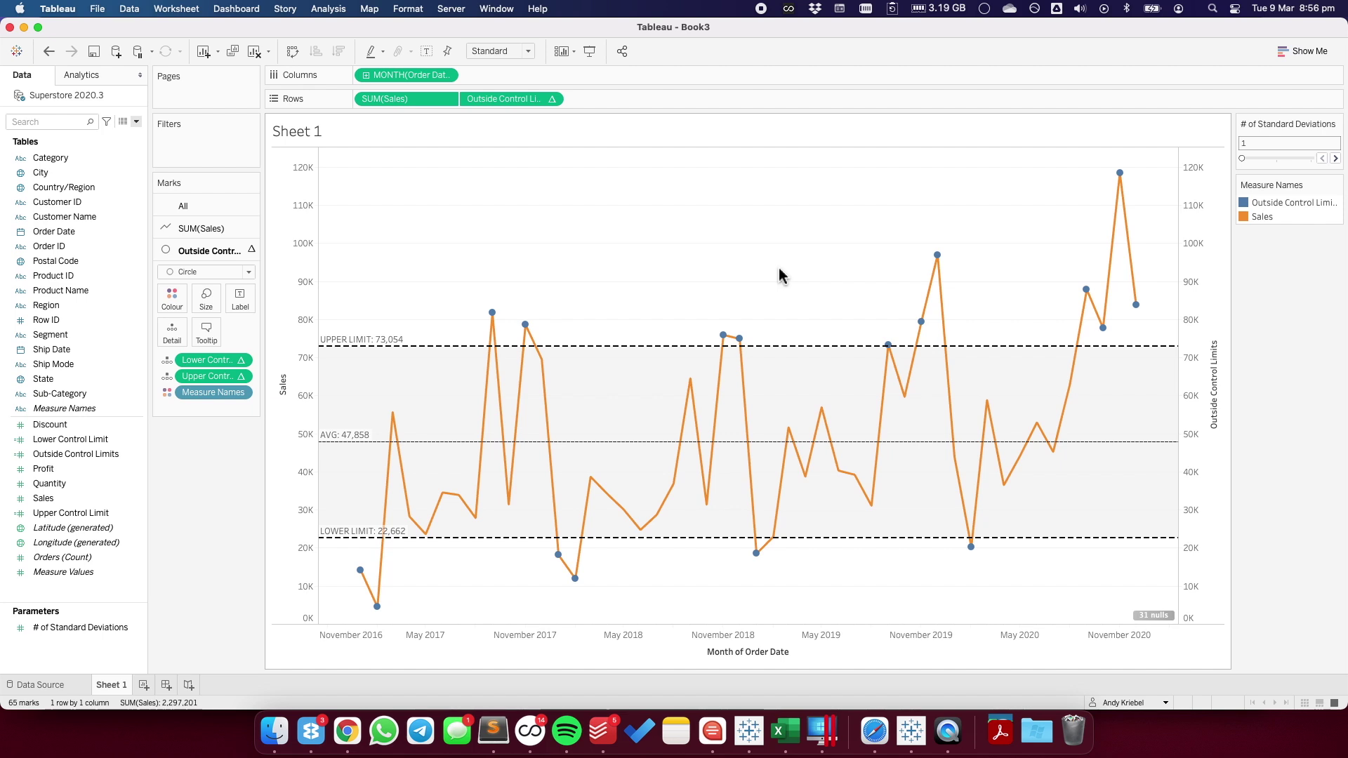
Step: Colour the Sales line grey and the Outside Control Limits points red using the Automatic palette
{"action": "double_click", "coordinate": [1296, 222]}
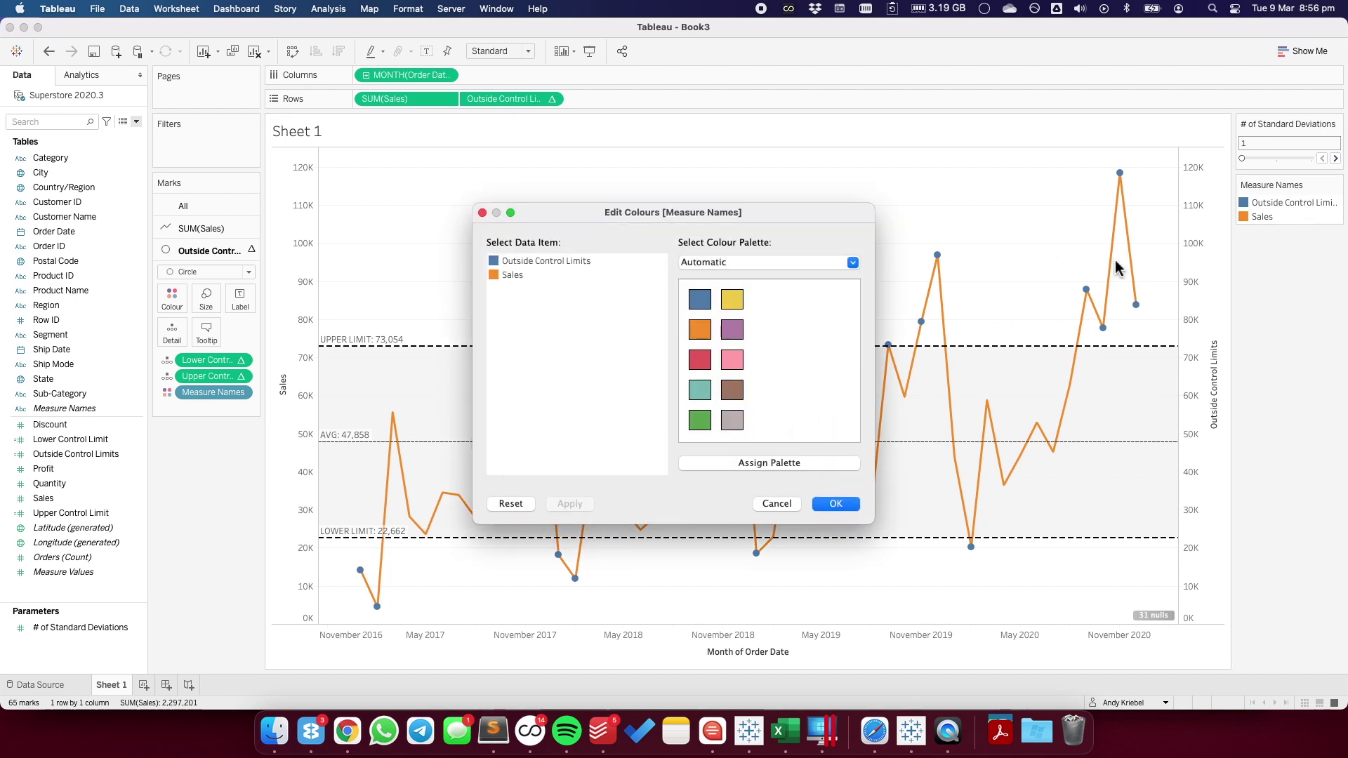
{"action": "left_click", "coordinate": [520, 278]}
{"action": "left_click", "coordinate": [731, 420]}
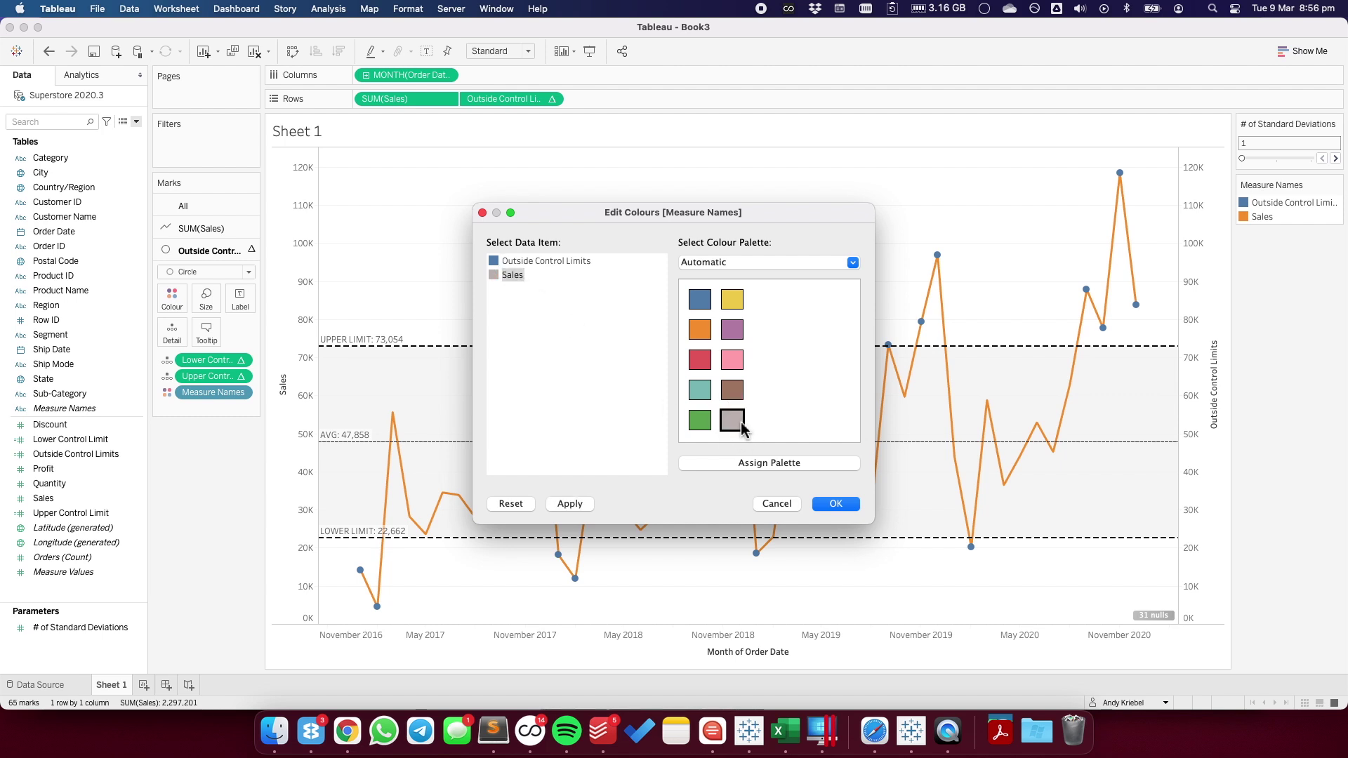
{"action": "left_click", "coordinate": [540, 264]}
{"action": "left_click", "coordinate": [699, 365]}
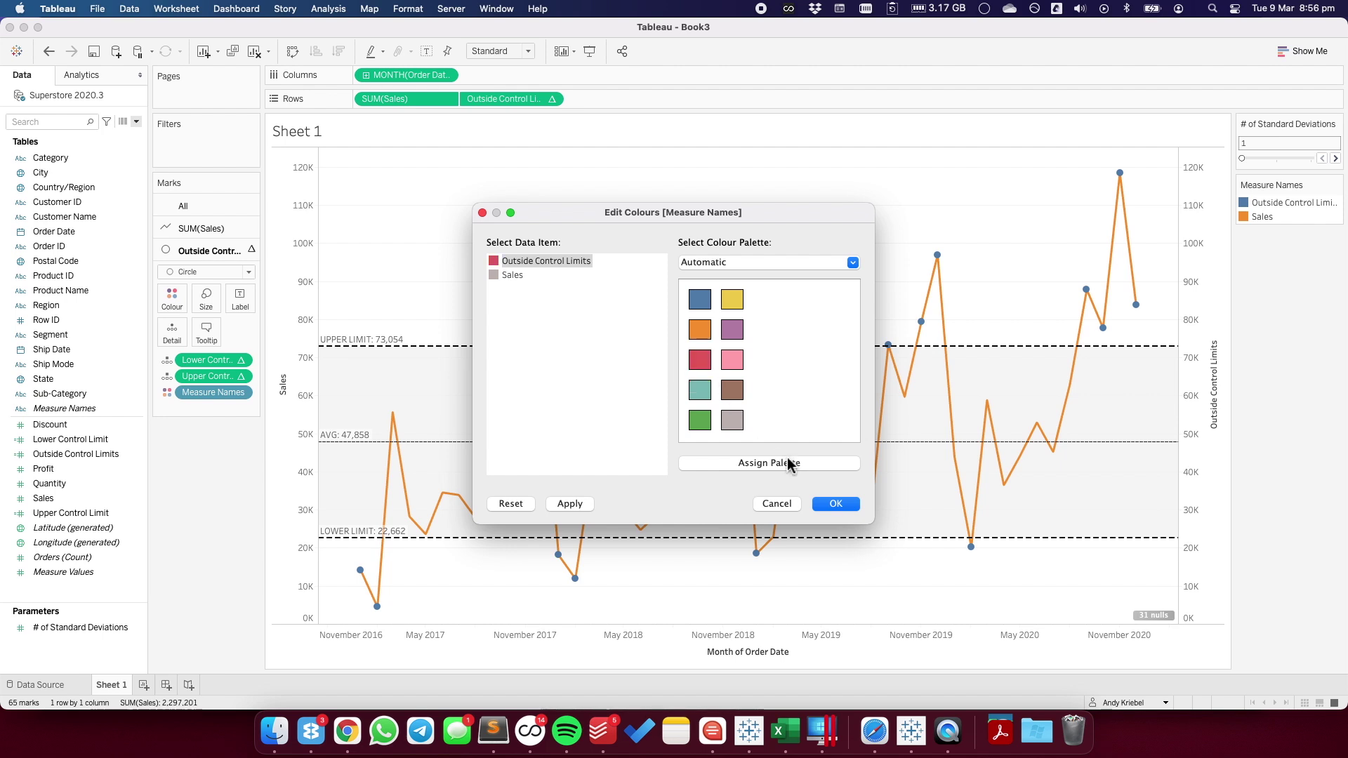
{"action": "left_click", "coordinate": [836, 504]}
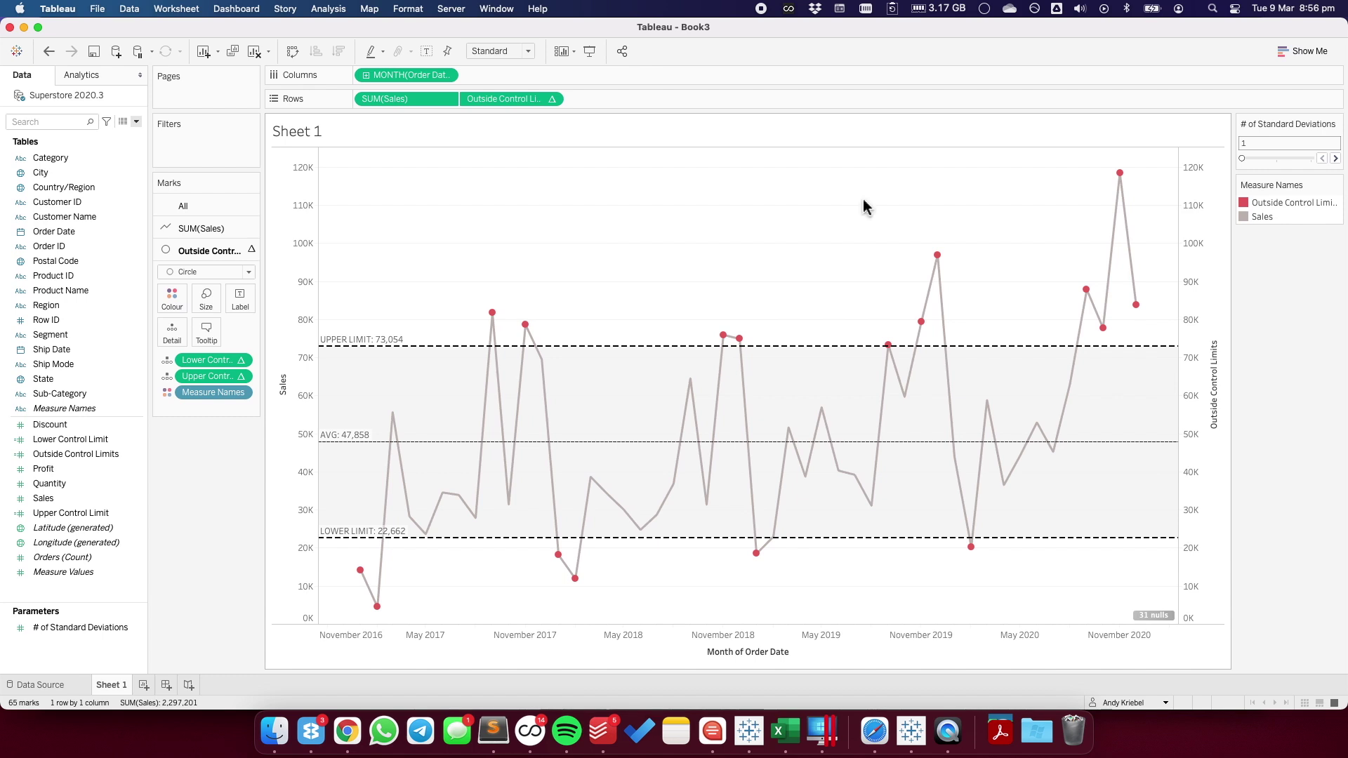
Step: Test the outlier points by raising the standard deviations parameter to 2 and to 3
{"action": "left_click", "coordinate": [1335, 160]}
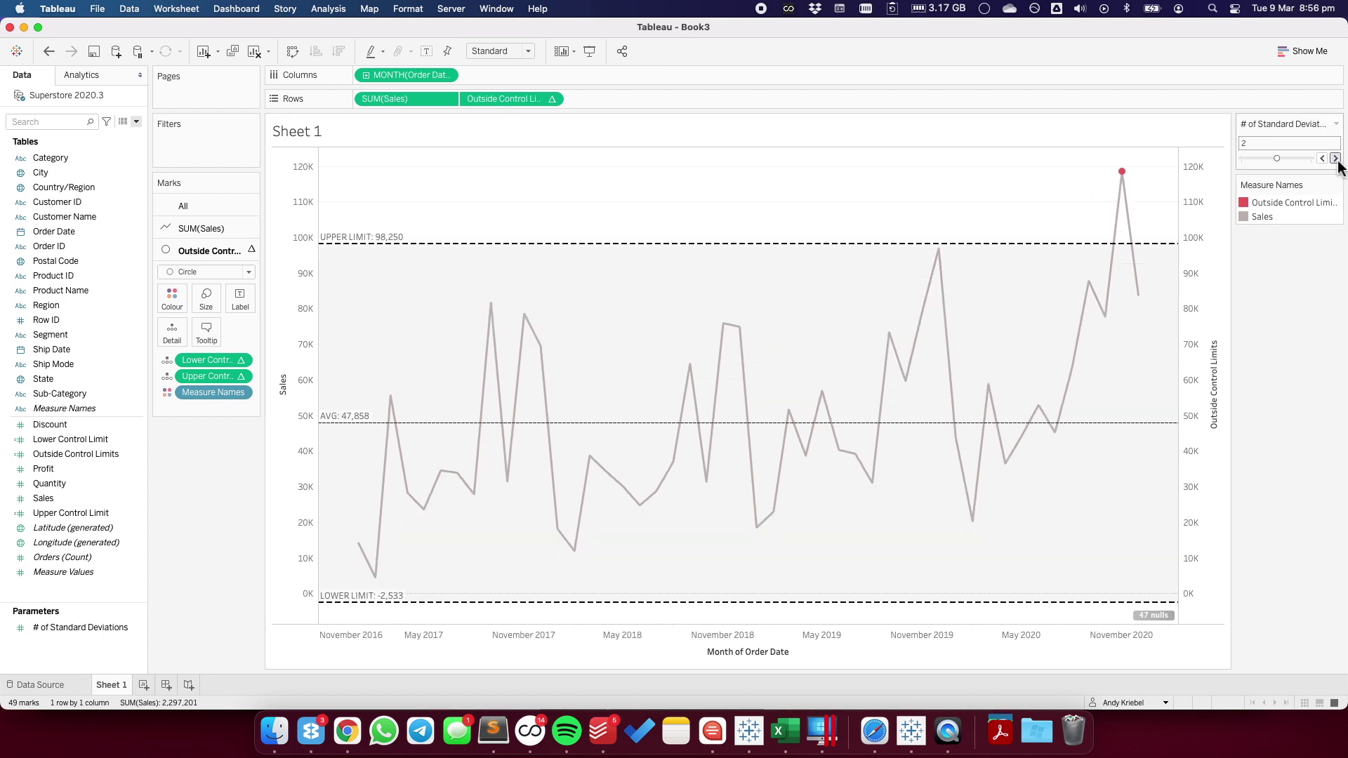
{"action": "mouse_move", "coordinate": [1137, 180]}
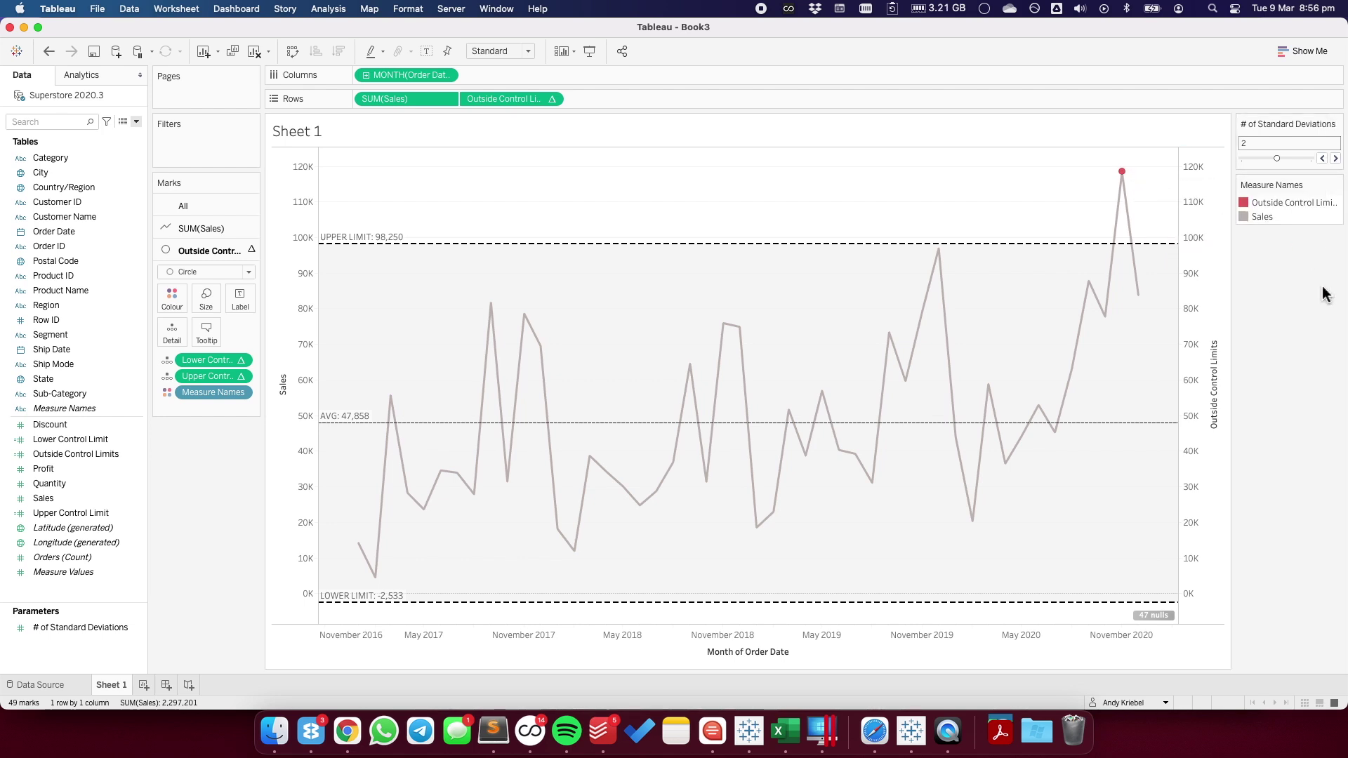
{"action": "left_click", "coordinate": [1335, 159]}
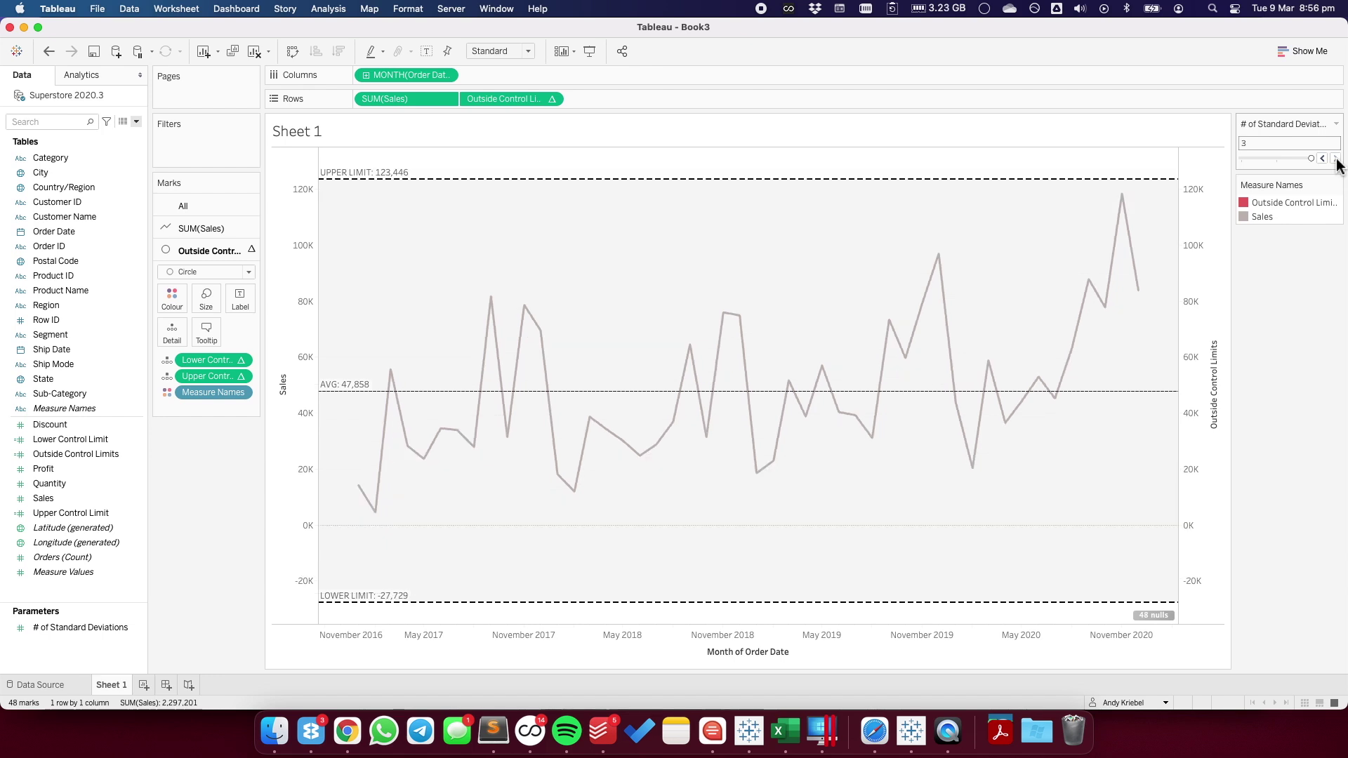